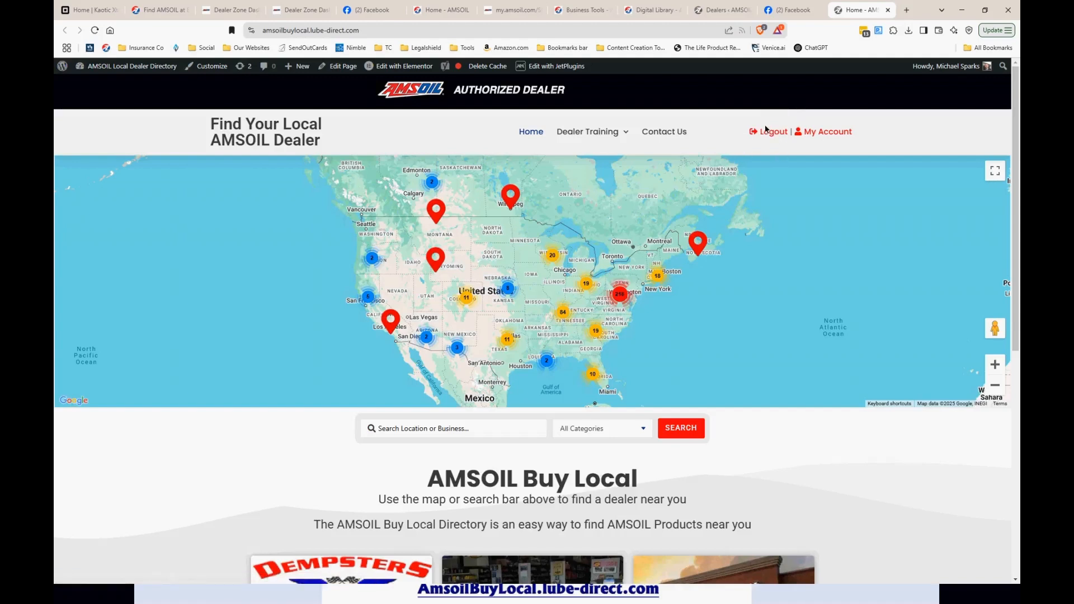
Step: Browse the existing listings in the account area and open the form for adding a new listing
left_click(817, 132)
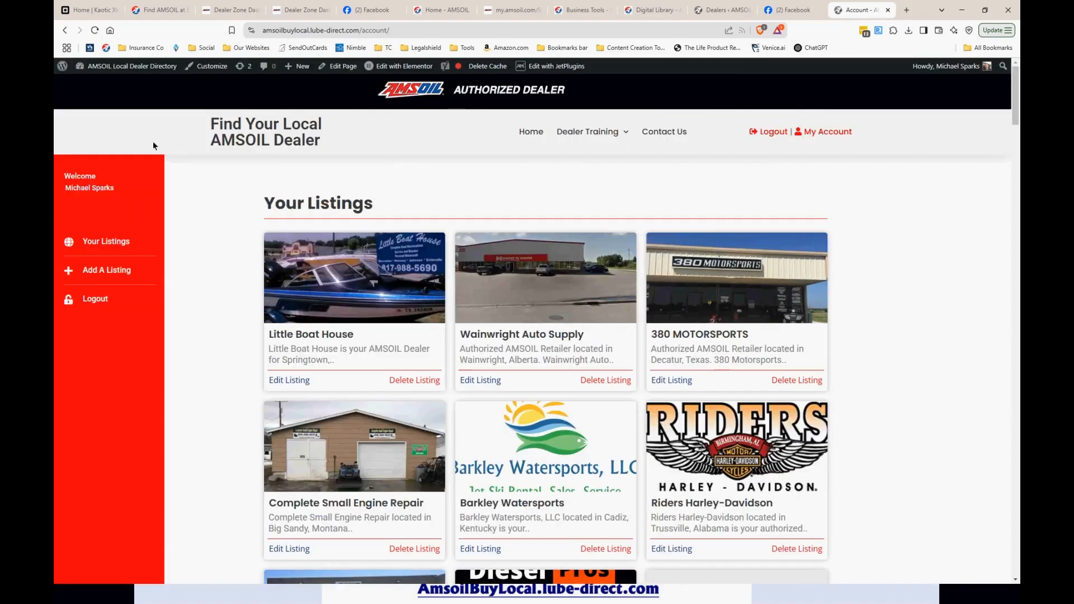
mouse_move(106, 71)
scroll(380, 275, "down", 1)
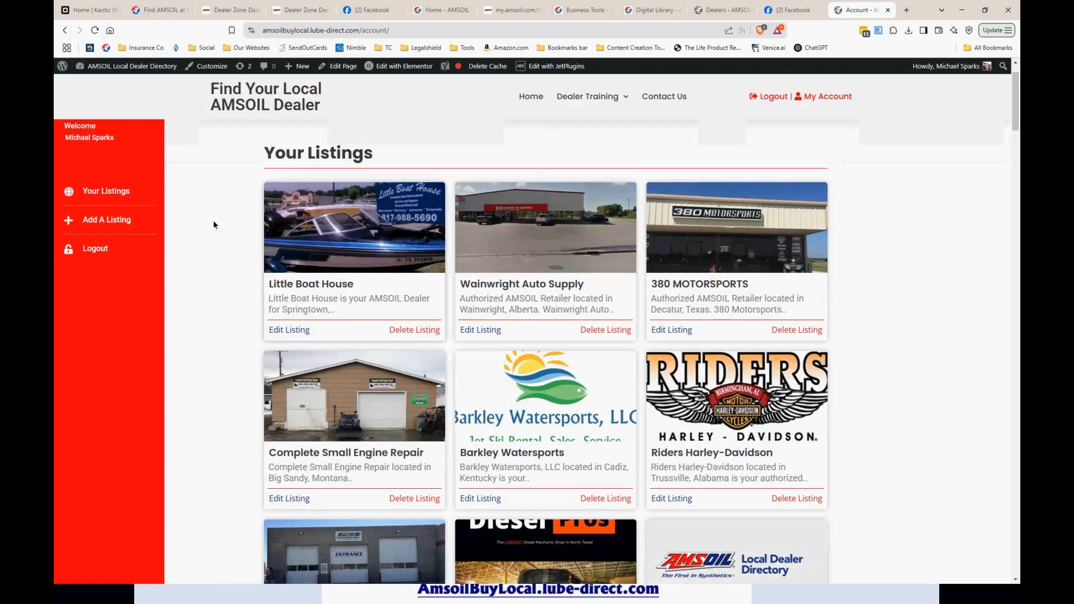
scroll(746, 313, "down", 15)
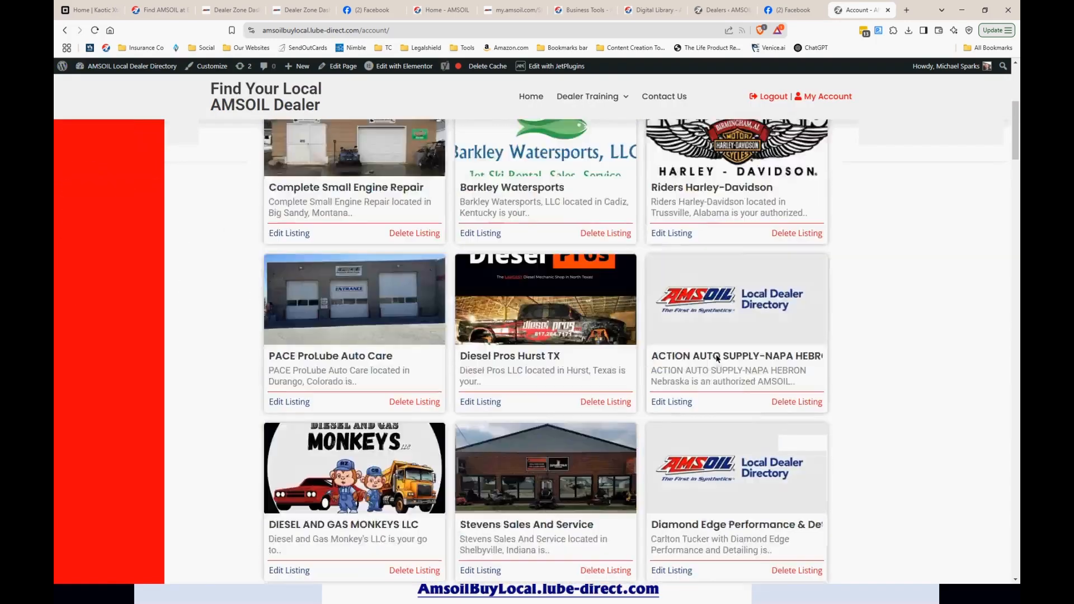
scroll(714, 356, "down", 20)
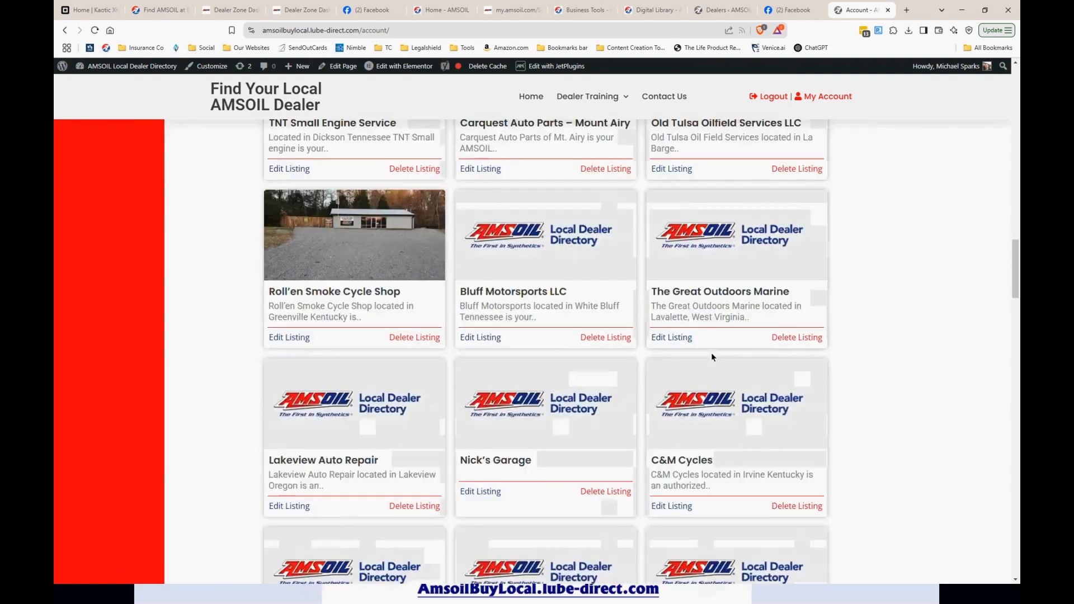
scroll(711, 358, "up", 11)
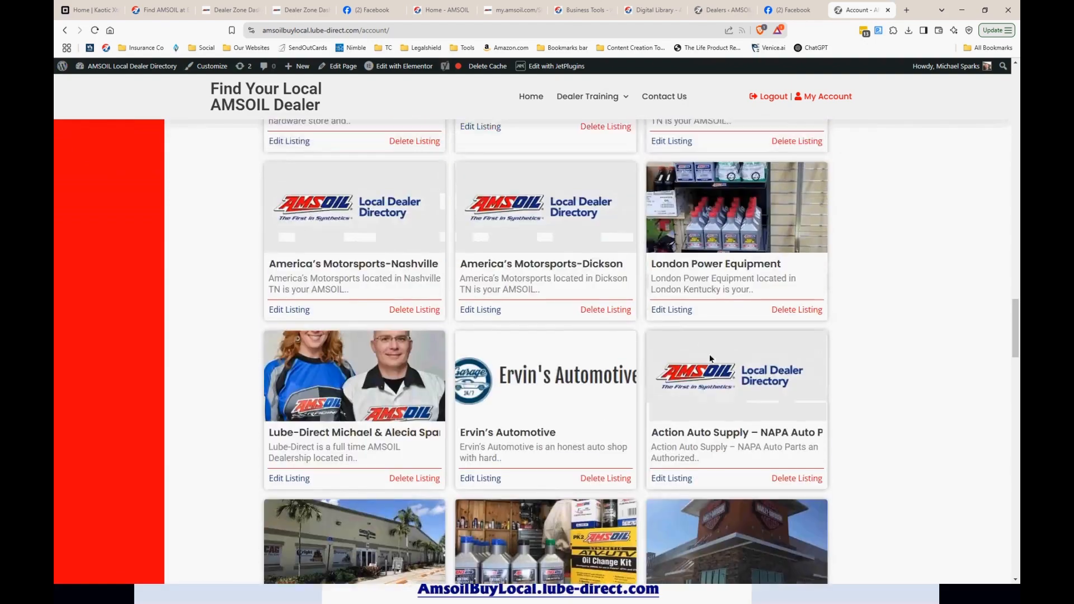
scroll(709, 359, "up", 15)
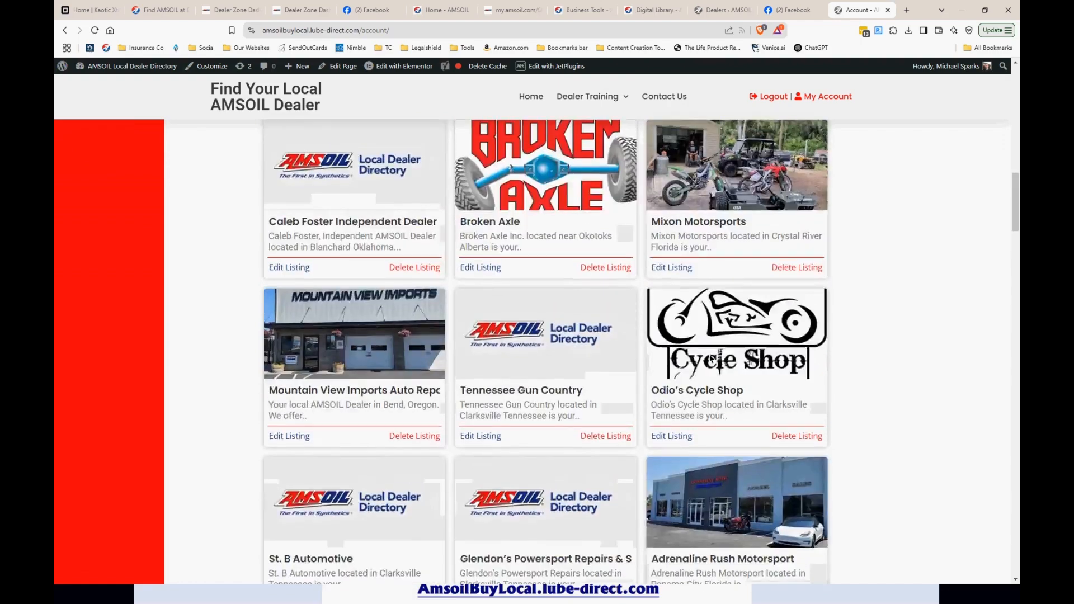
scroll(237, 392, "up", 13)
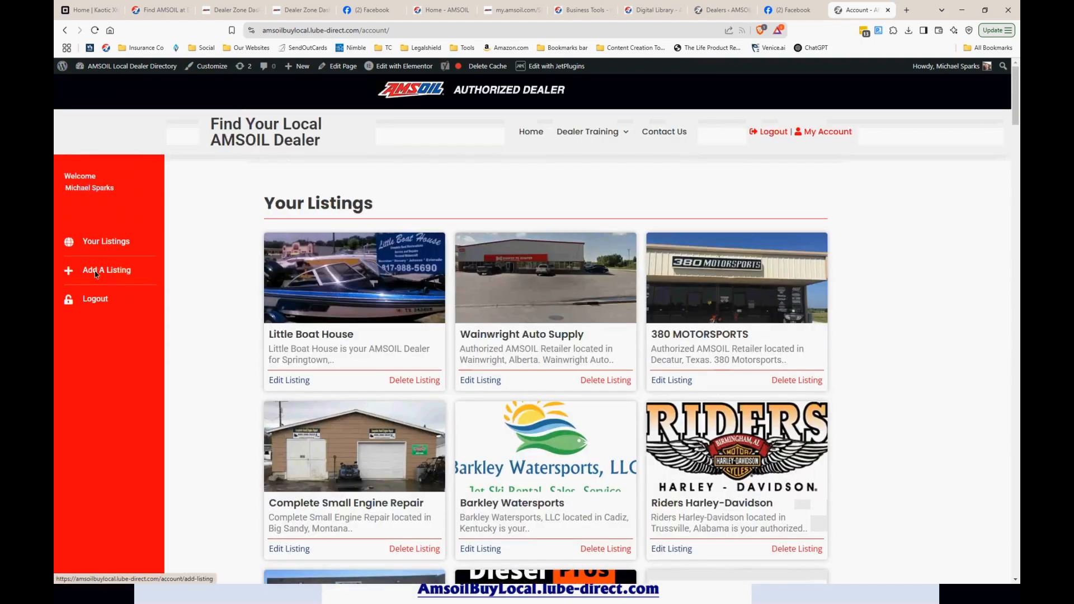
left_click(96, 273)
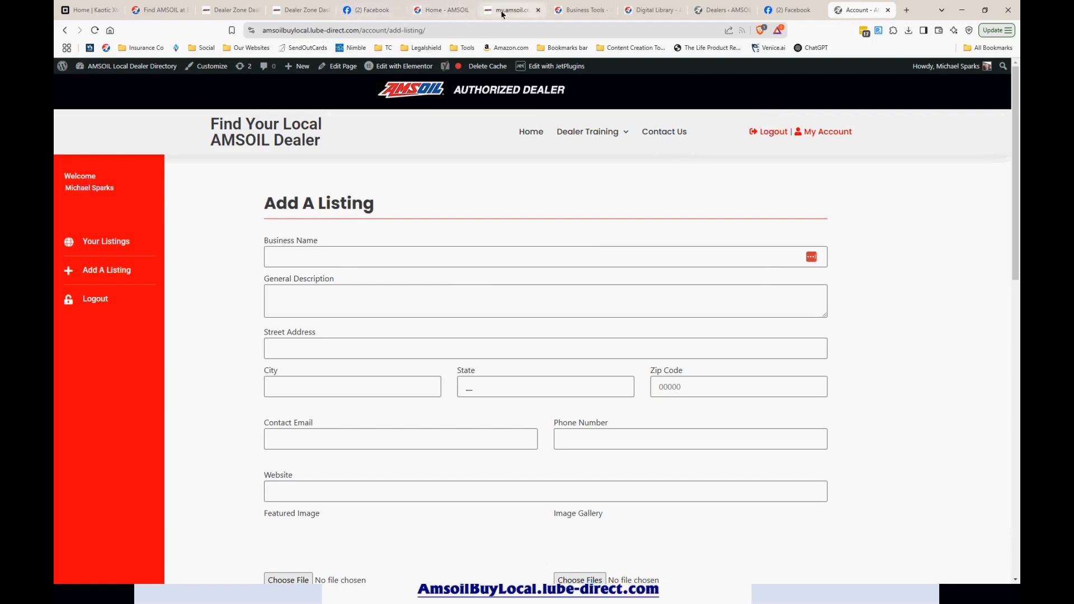
Step: Review Ethridge Auto Center's classification and location details on its AMSOIL retail account page
left_click(426, 12)
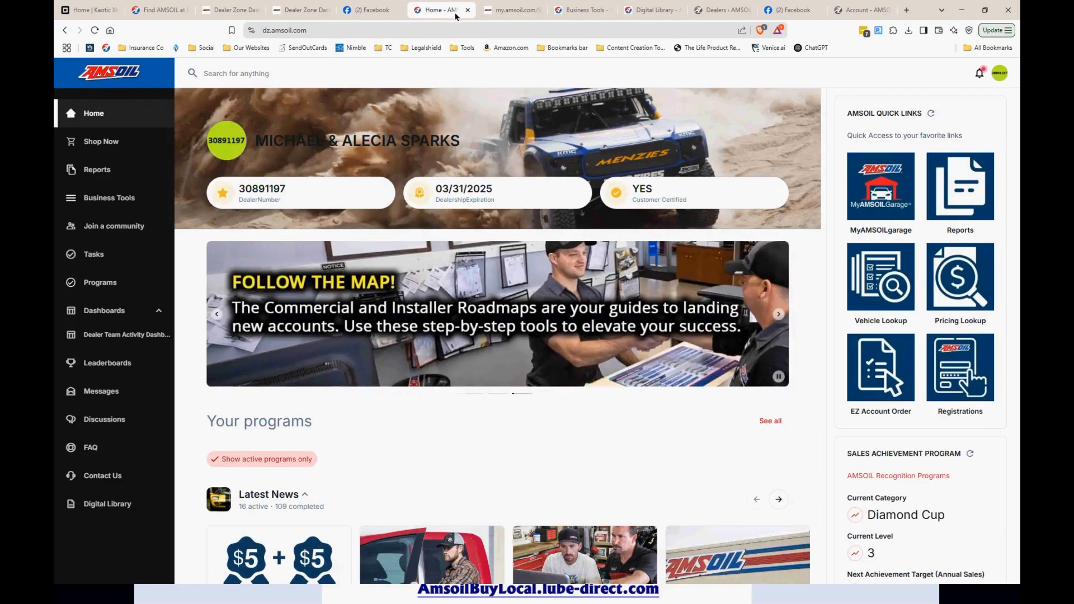
left_click(504, 13)
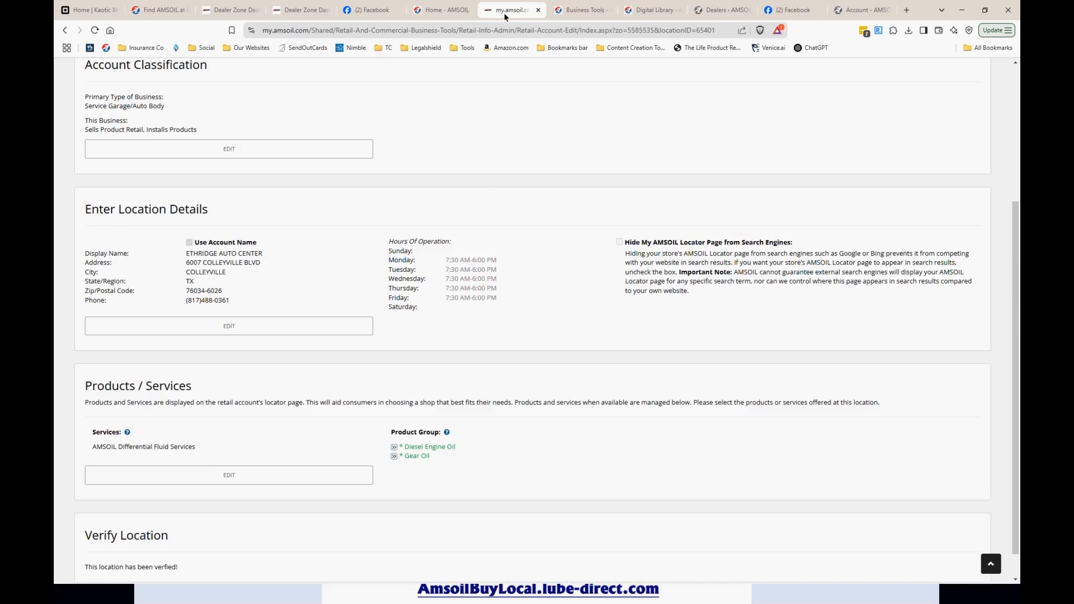
scroll(267, 313, "up", 2)
scroll(268, 314, "up", 2)
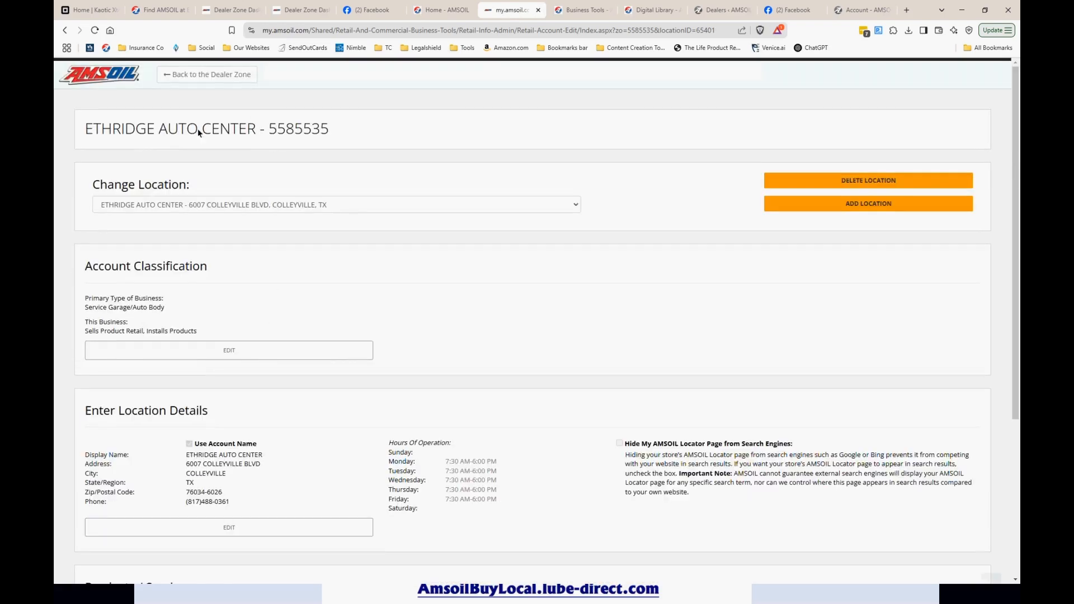
Step: Examine Ethridge Auto Center's Facebook page and its customer information in the AMSOIL dealer account report
left_click(368, 11)
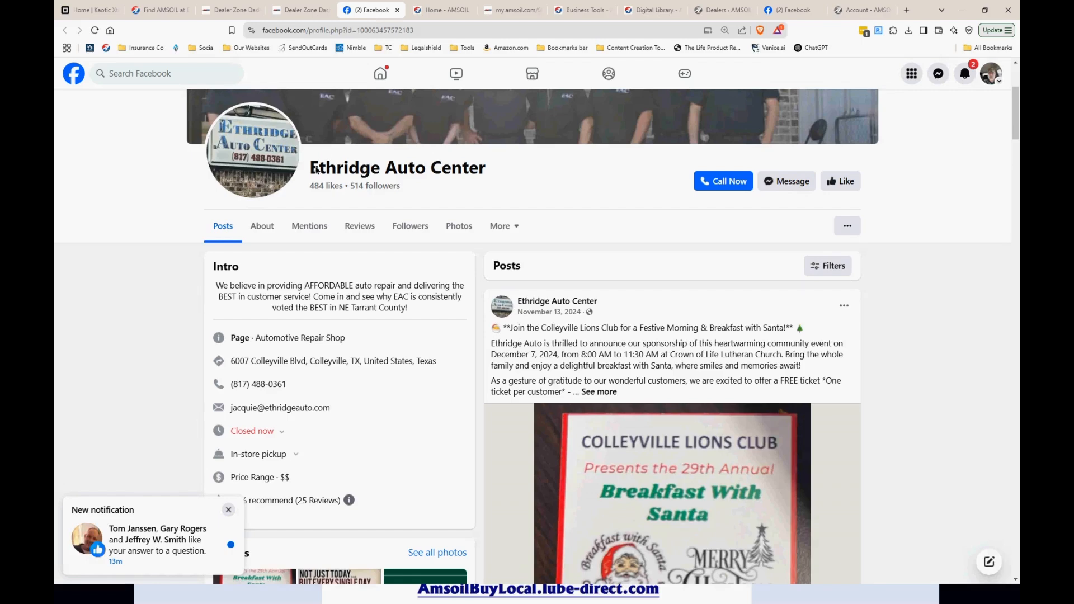
left_click_drag(317, 170, 553, 160)
left_click(554, 160)
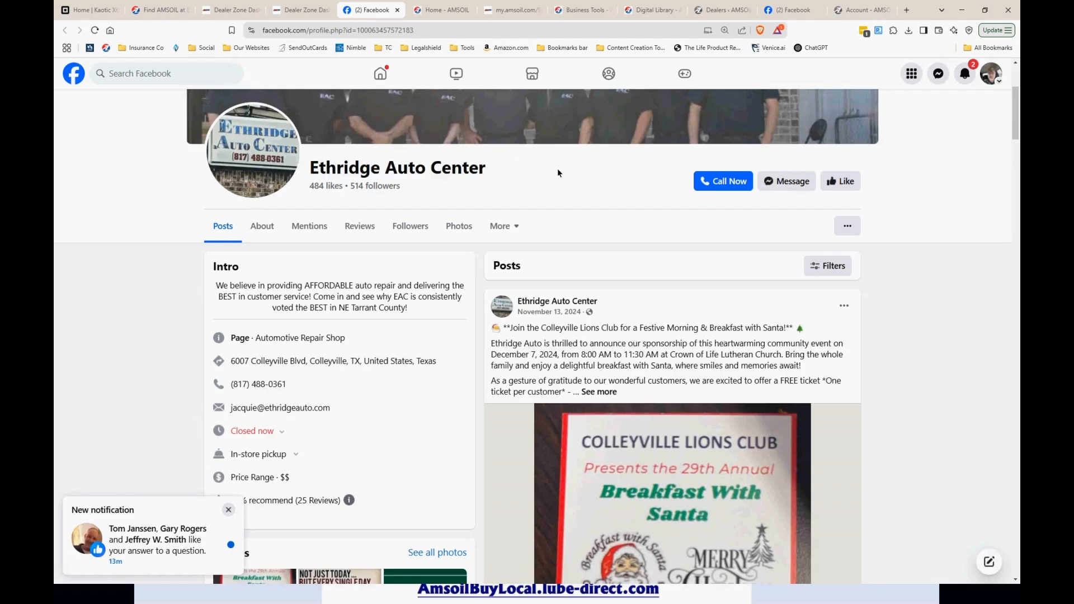
left_click(298, 11)
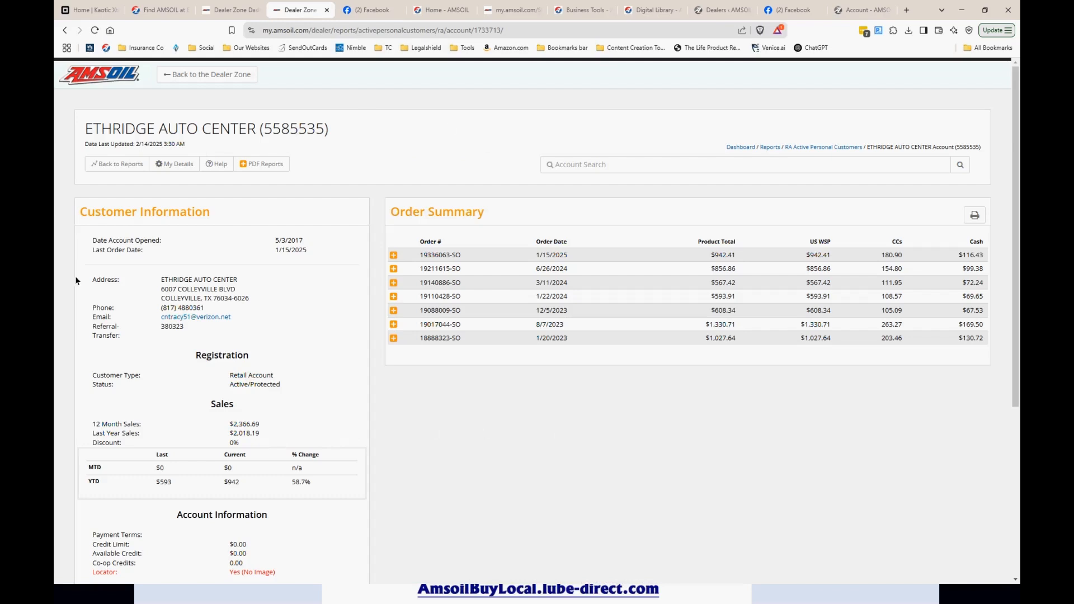
scroll(305, 281, "down", 1)
scroll(305, 281, "up", 1)
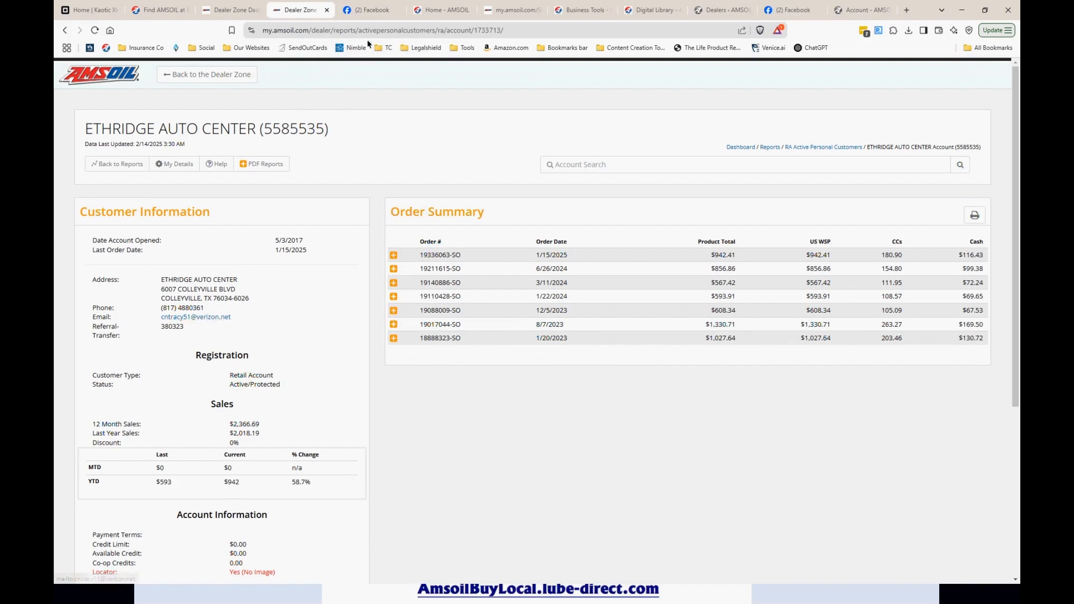
Step: Copy the business name Ethridge Auto Center from its Facebook page into the new listing's Business Name
left_click(368, 11)
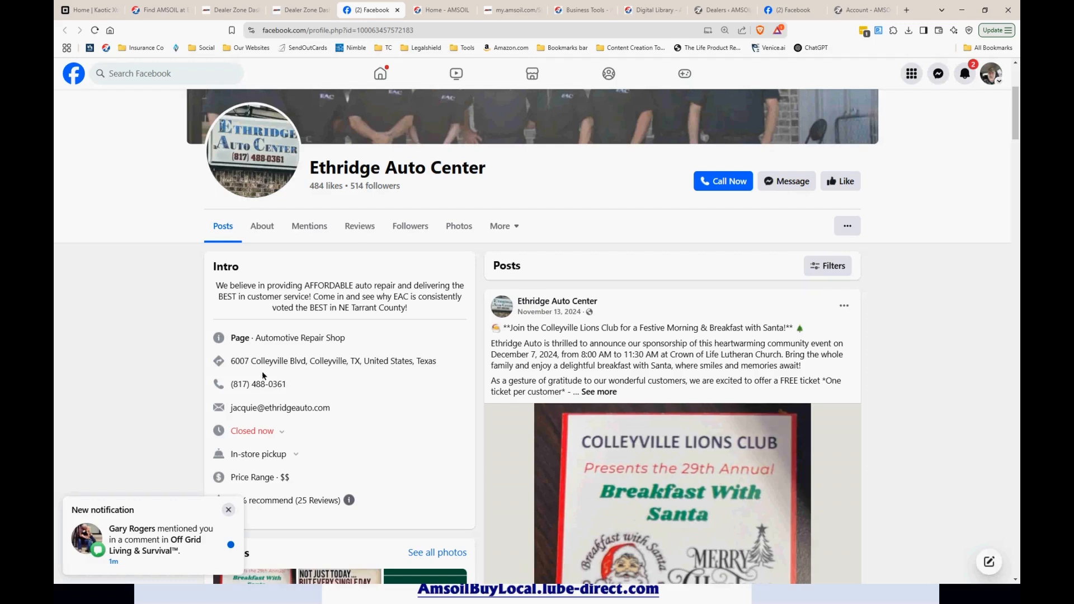
left_click_drag(310, 168, 485, 170)
key("ctrl+c")
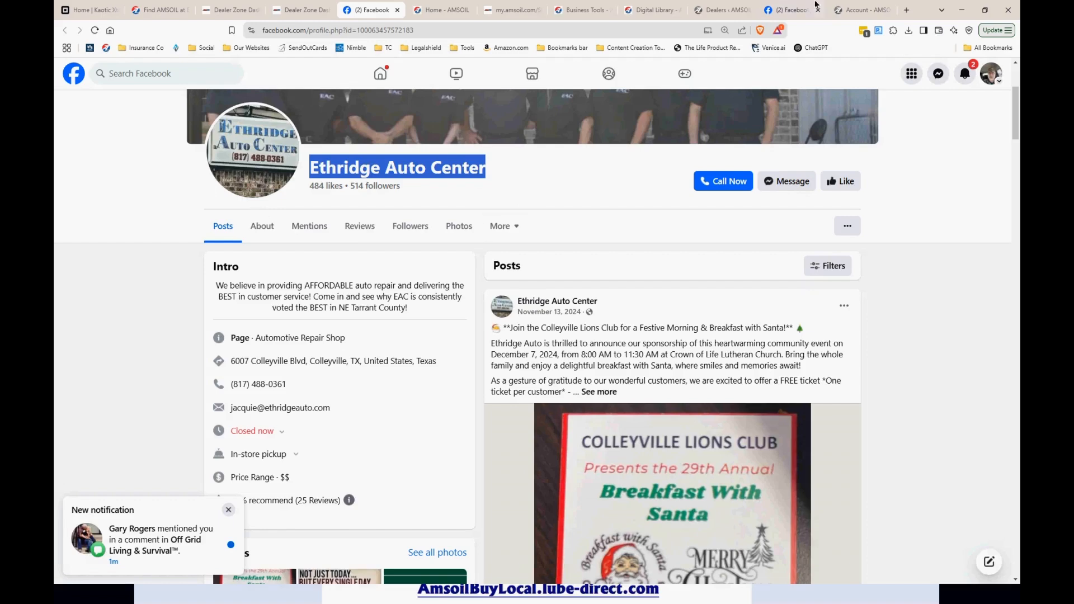
left_click(864, 10)
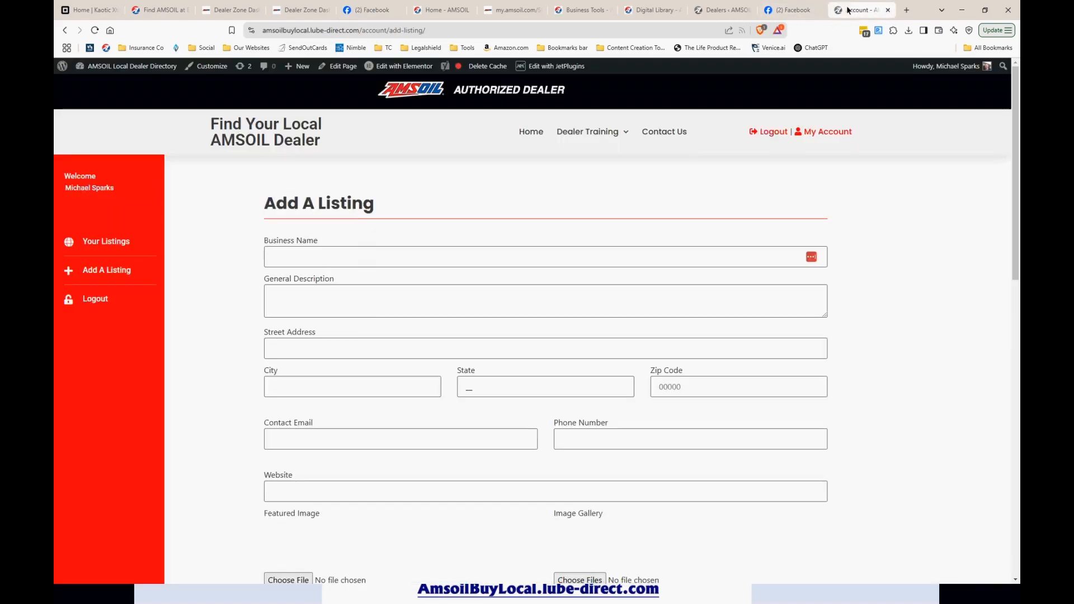
left_click(364, 257)
key("ctrl+v")
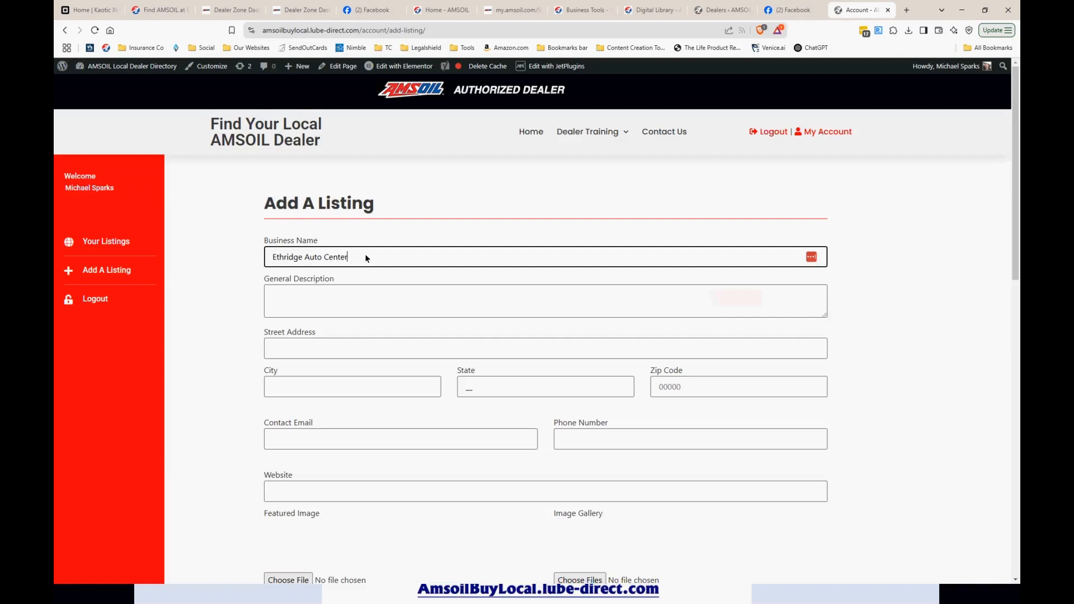
Step: Copy the shop's full address from its Facebook page into the listing's Street Address
left_click(334, 301)
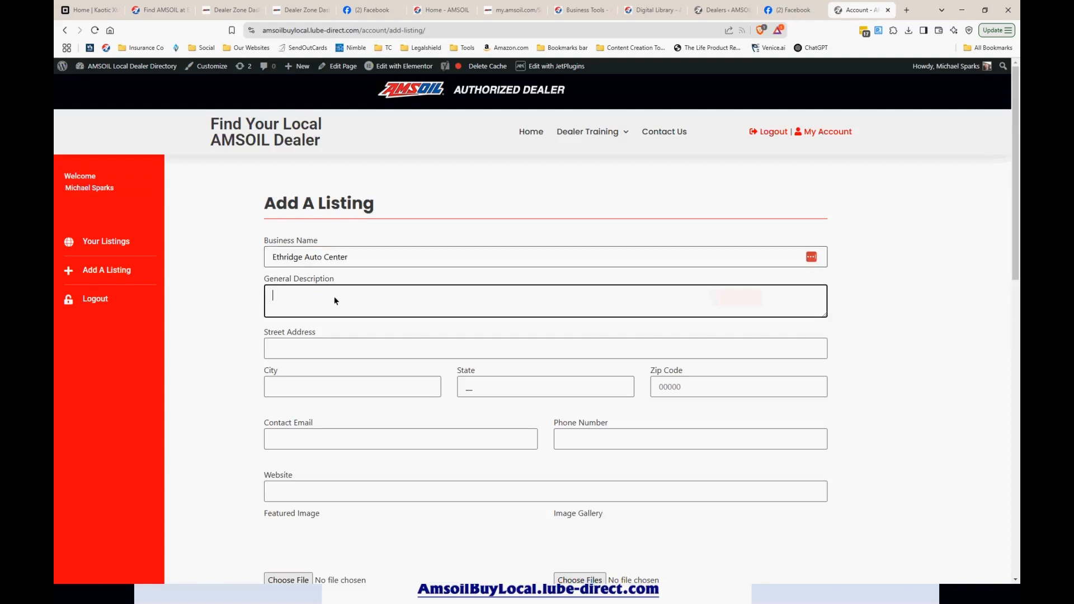
left_click(294, 348)
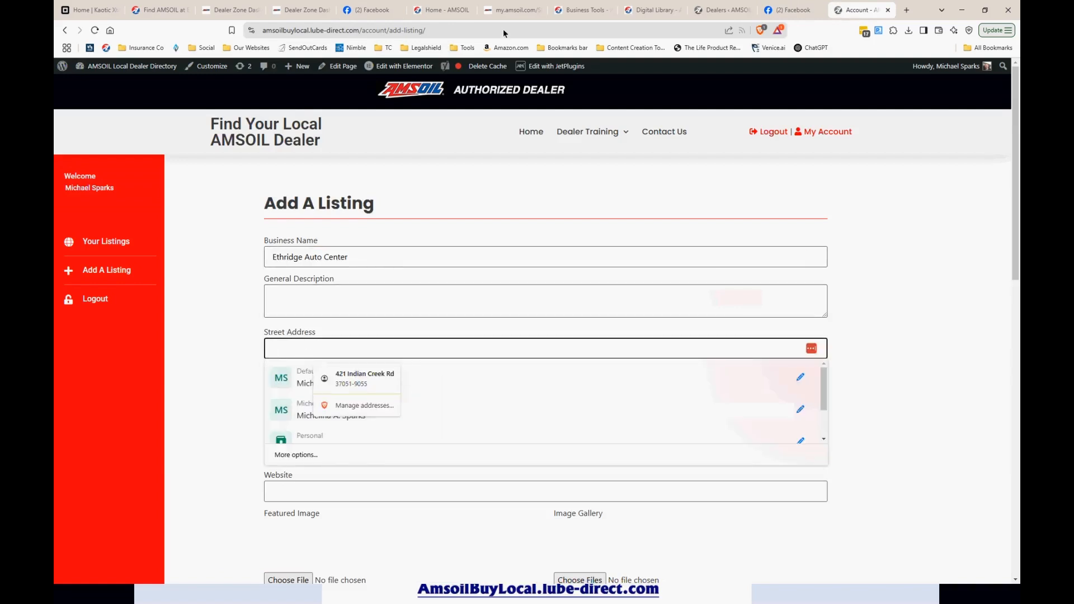
left_click(353, 15)
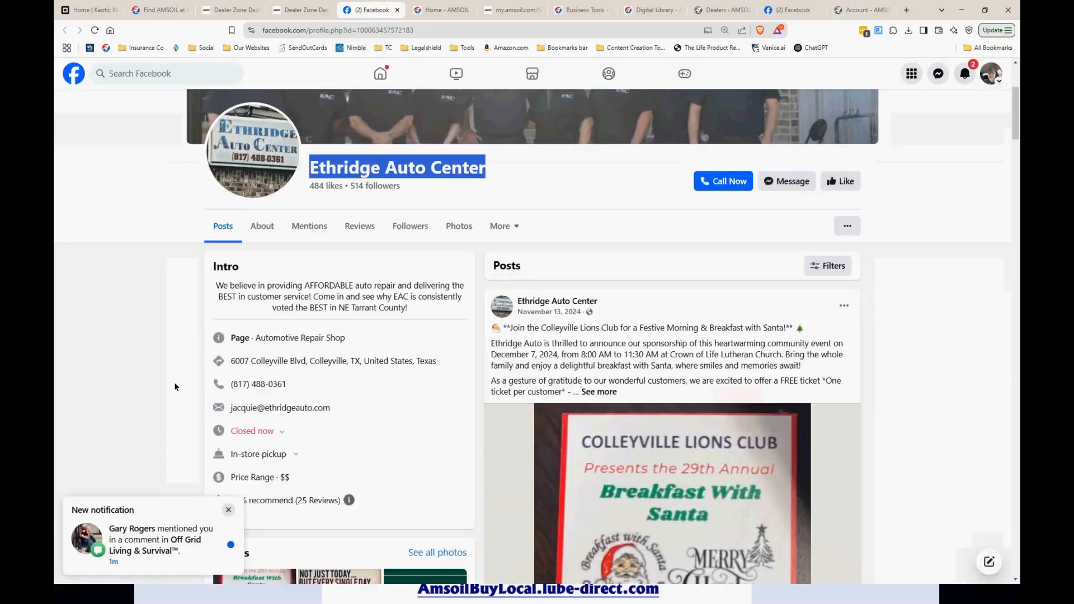
left_click(241, 360)
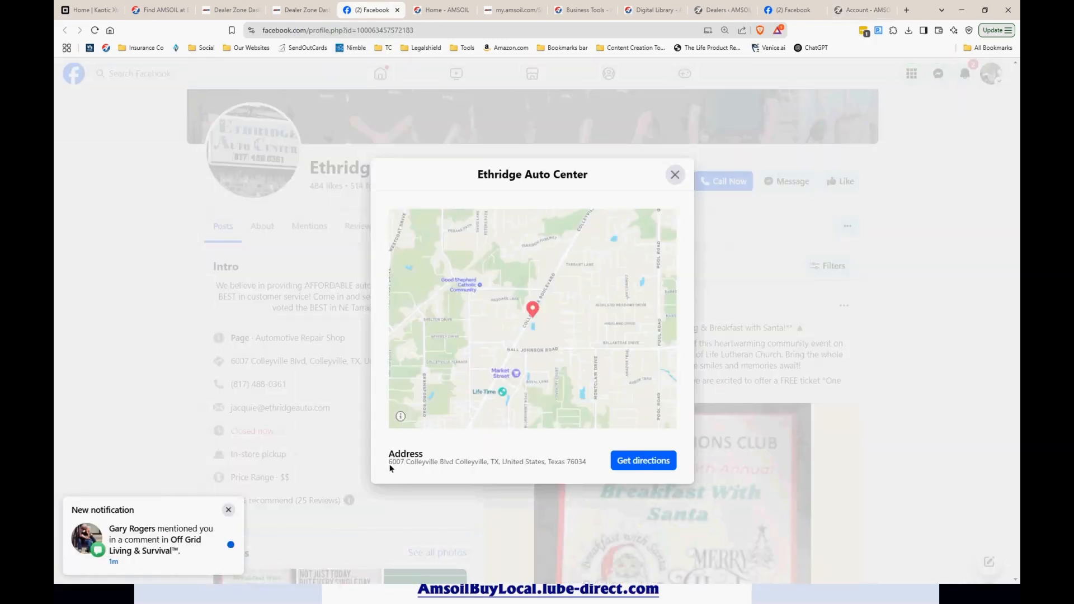
left_click_drag(389, 461, 586, 462)
key("ctrl+c")
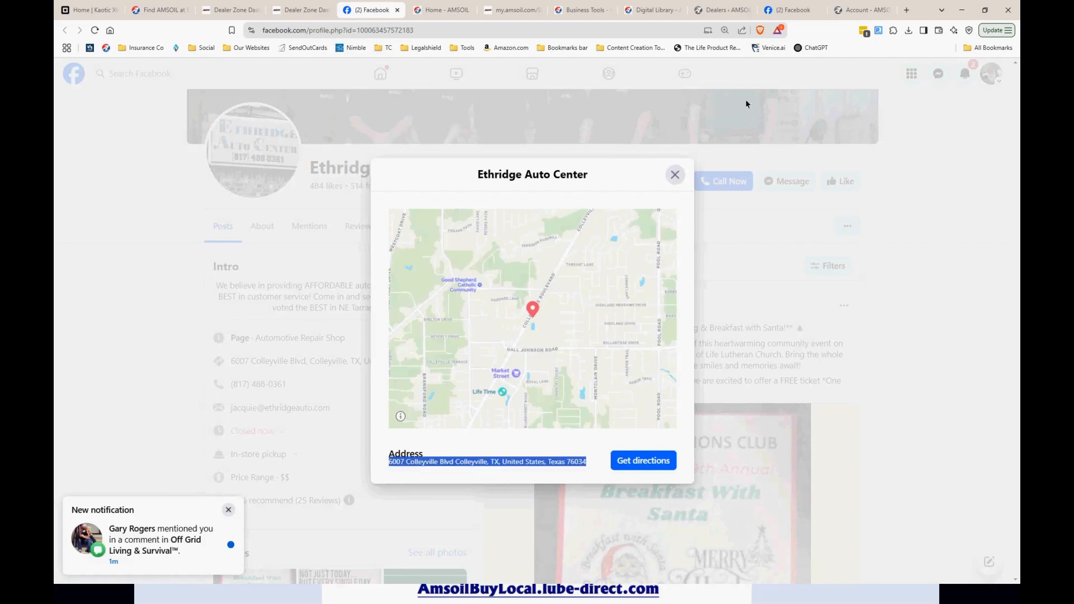
left_click(860, 10)
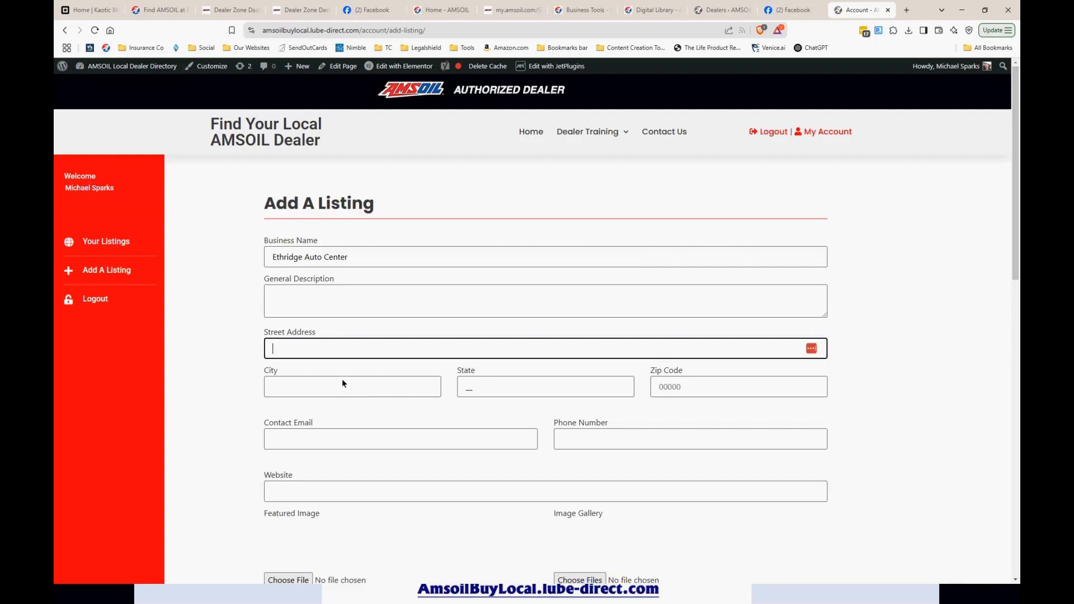
key("ctrl+v")
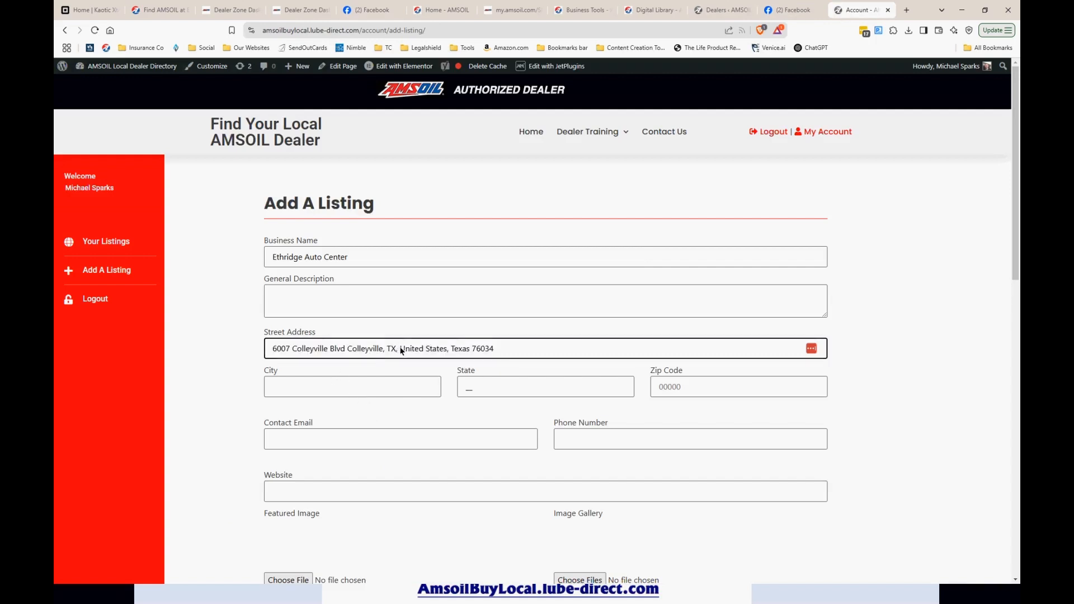
Step: Remove the country and the spelled-out state name from the street address, keeping the state abbreviation and zip code
left_click_drag(401, 351, 452, 346)
key("Delete")
key("Delete")
key("Delete")
key("Delete")
key("Delete")
key("Delete")
key("Delete")
key("Delete")
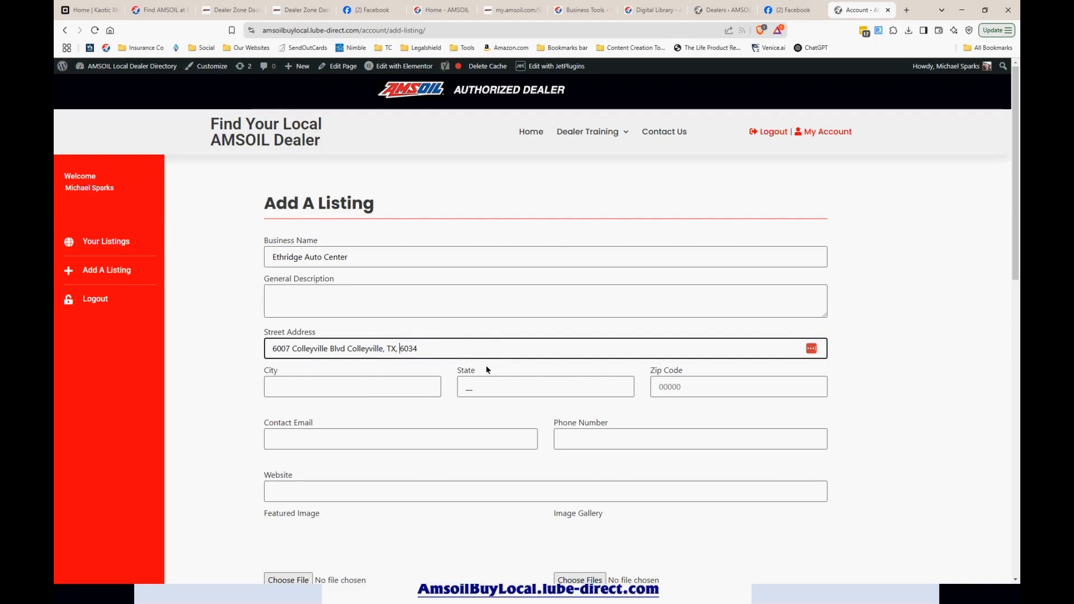
type("7")
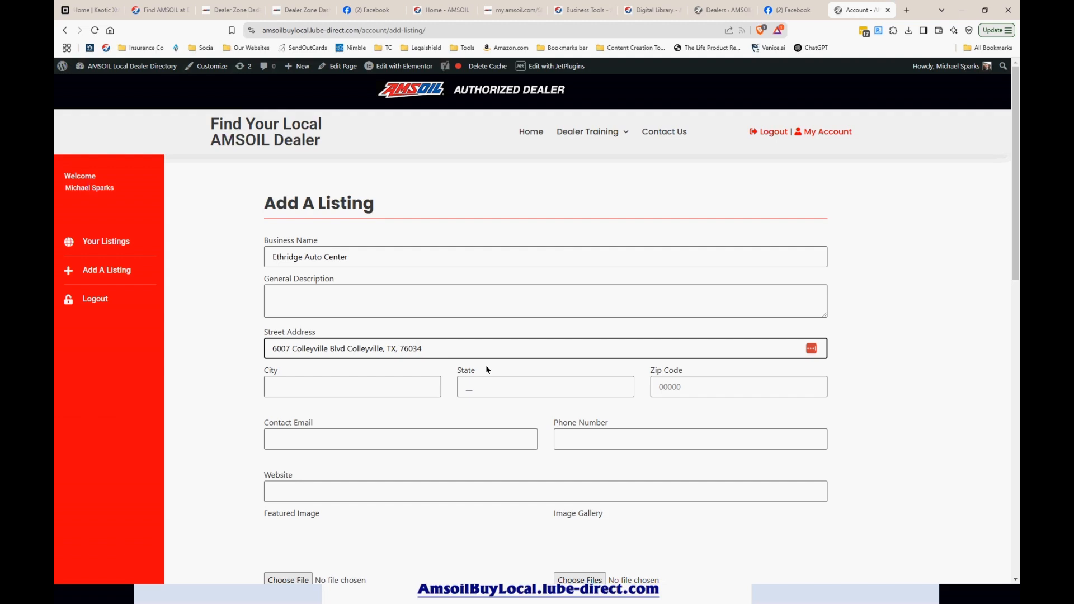
Step: Fill in the listing's City with the city name copied from the street address
left_click(289, 389)
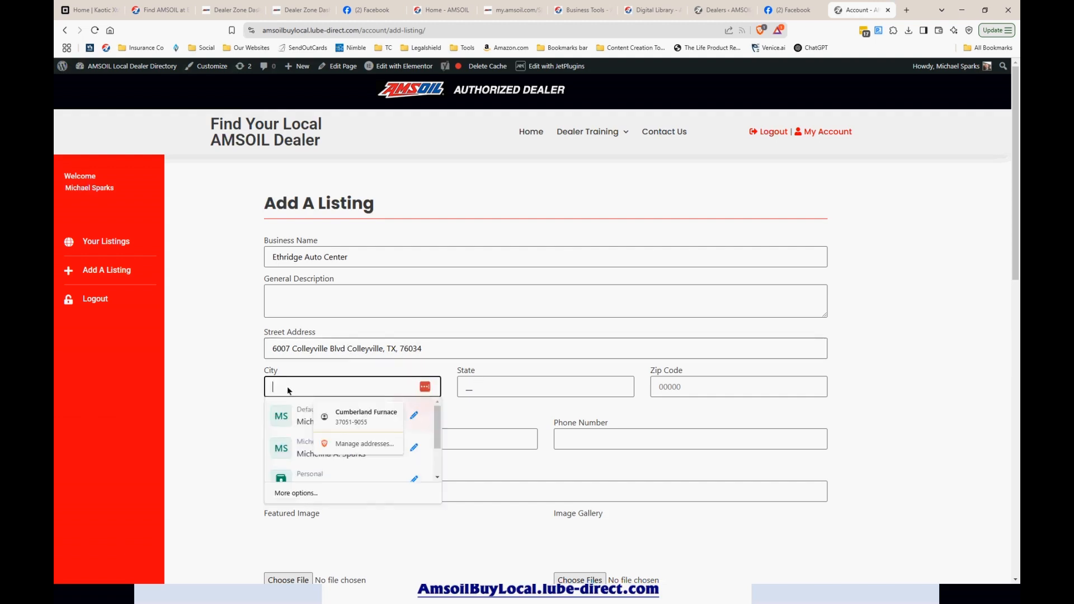
left_click_drag(347, 348, 384, 356)
key("ctrl+c")
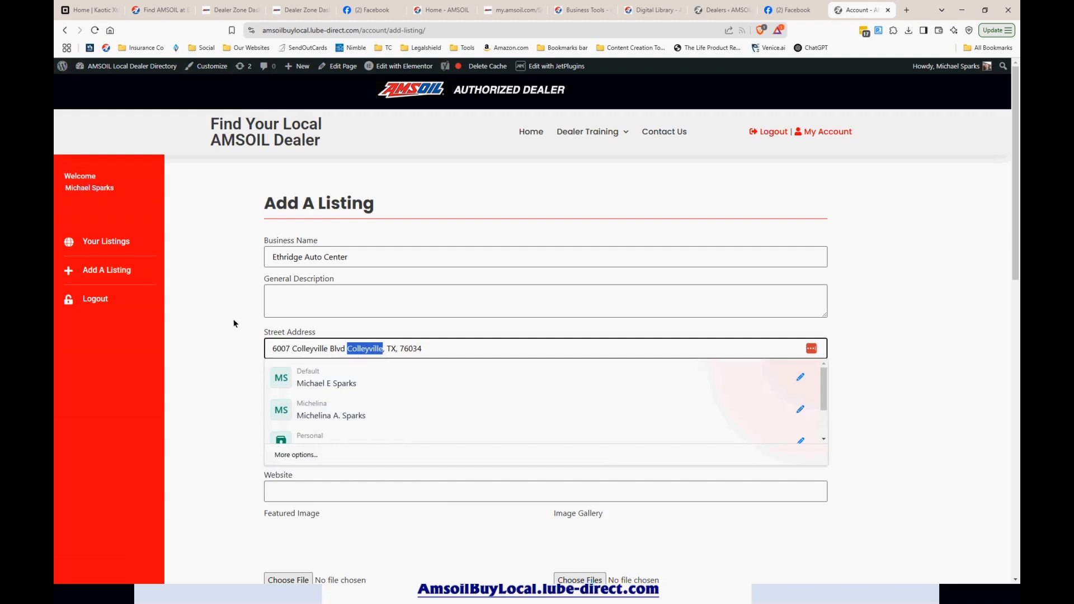
left_click(296, 387)
key("ctrl+v")
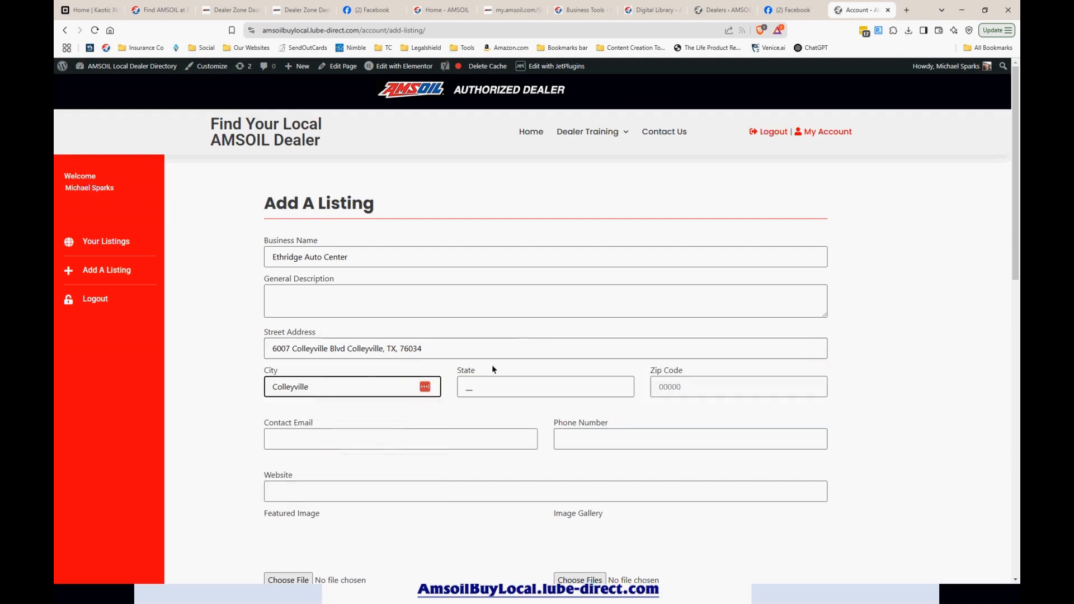
Step: Set the listing's State to TX and enter the business's zip code
left_click(467, 388)
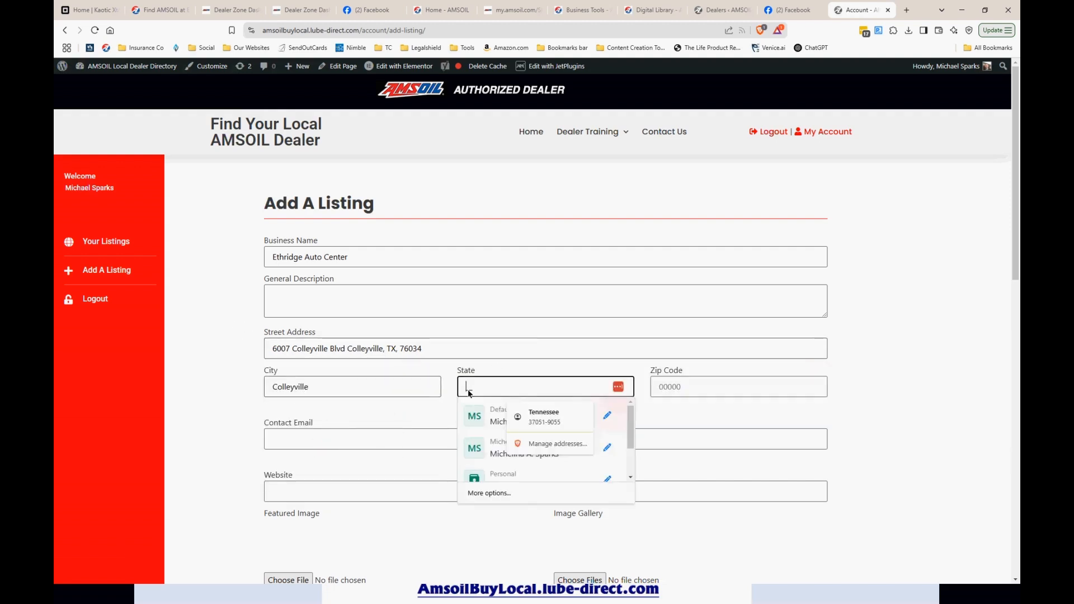
type("TX")
left_click(400, 349)
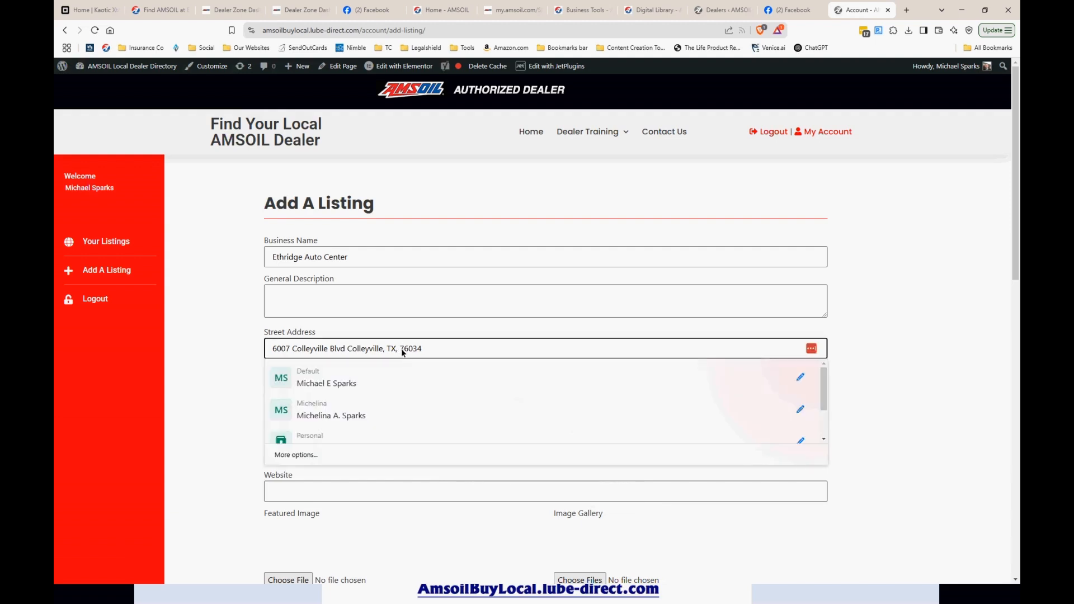
left_click_drag(400, 349, 417, 354)
left_click(839, 341)
left_click(726, 396)
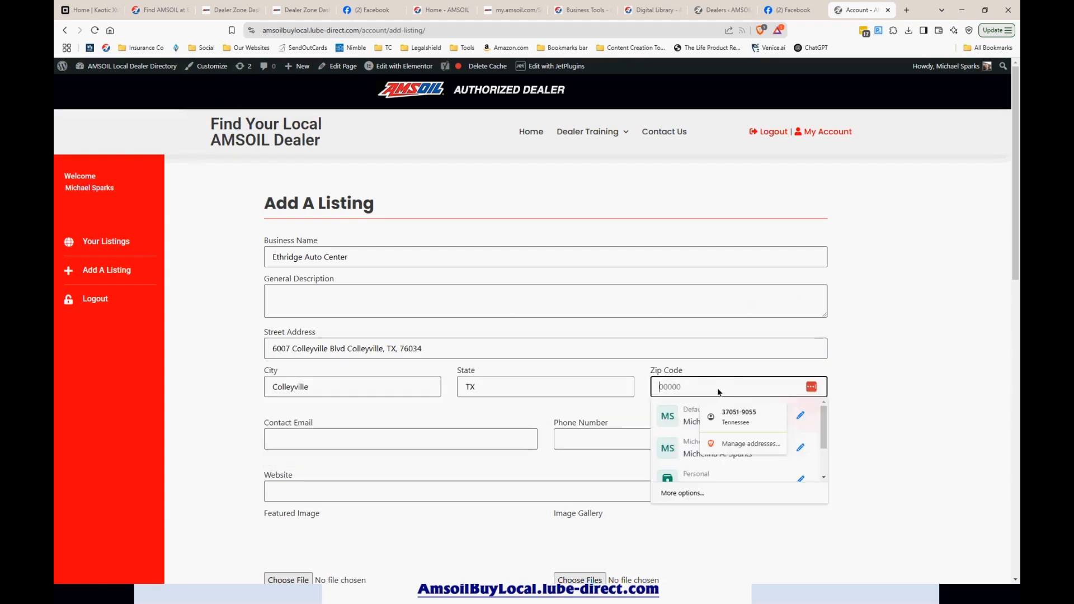
type("76034")
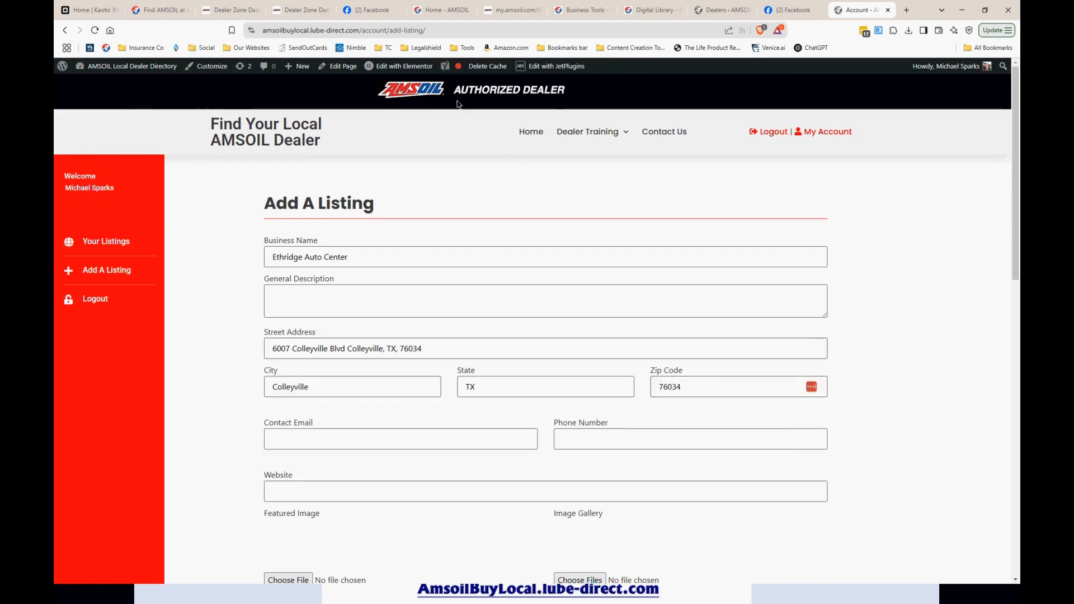
Step: Copy the shop's phone number from its dealer account page into the listing's Phone Number, adding a hyphen before the last four digits
left_click(295, 10)
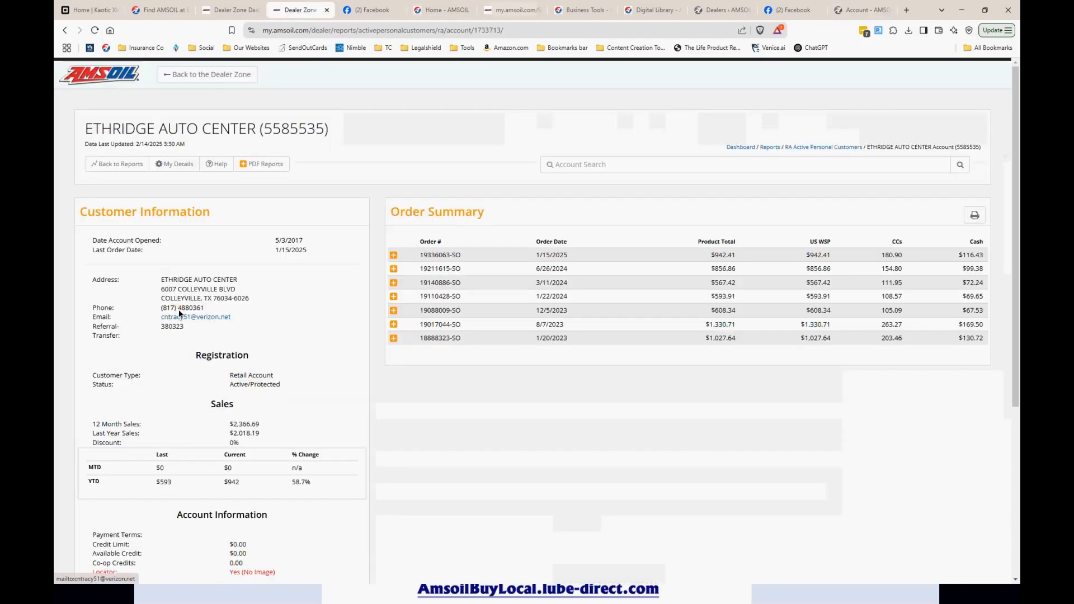
left_click_drag(179, 307, 161, 308)
key("ctrl+c")
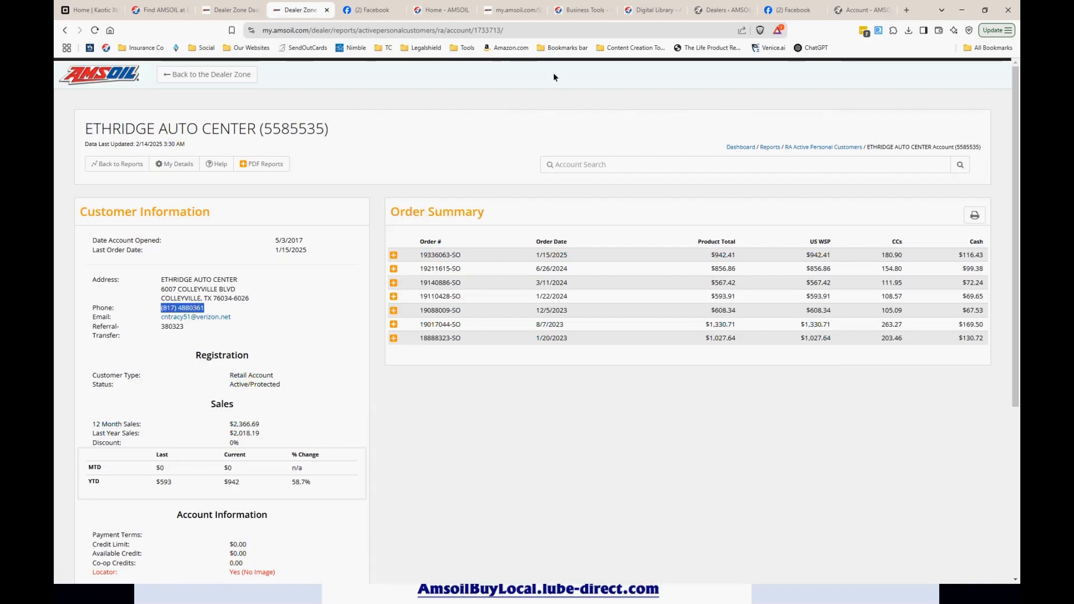
left_click(708, 11)
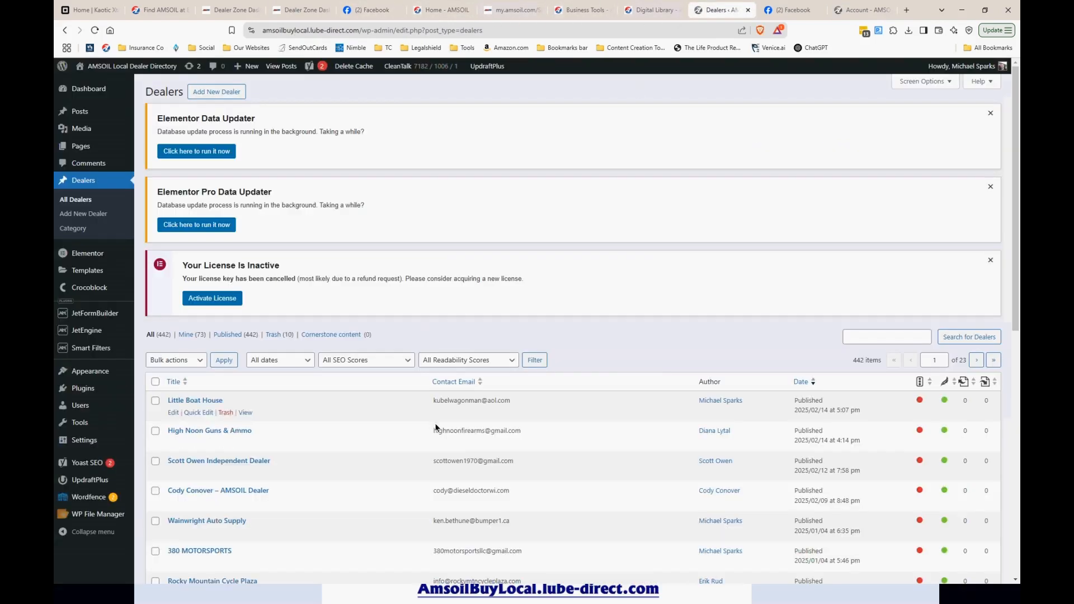
left_click(861, 10)
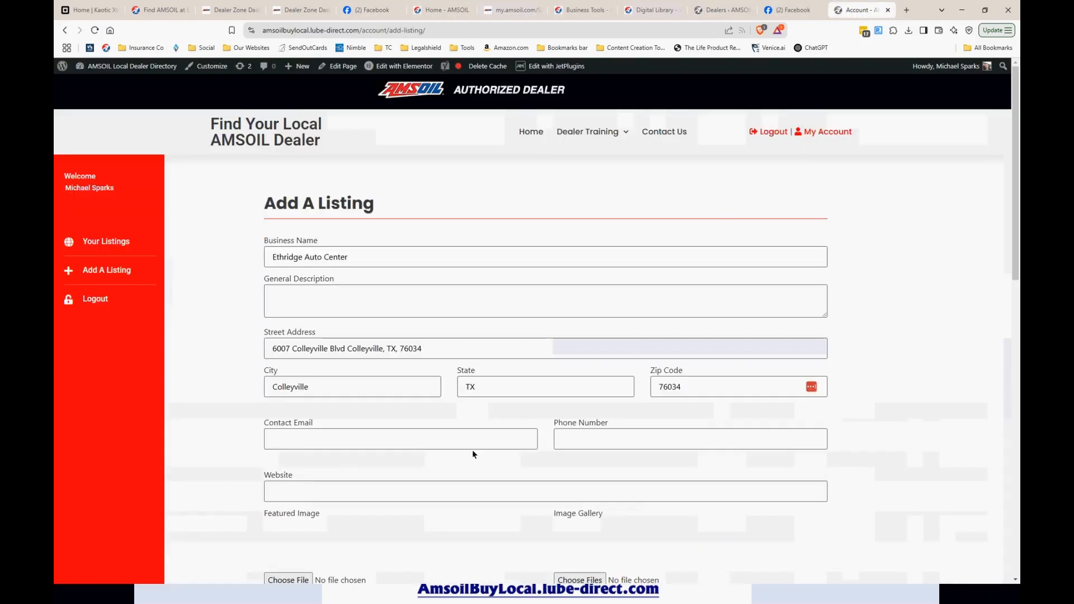
left_click(579, 438)
key("ctrl+v")
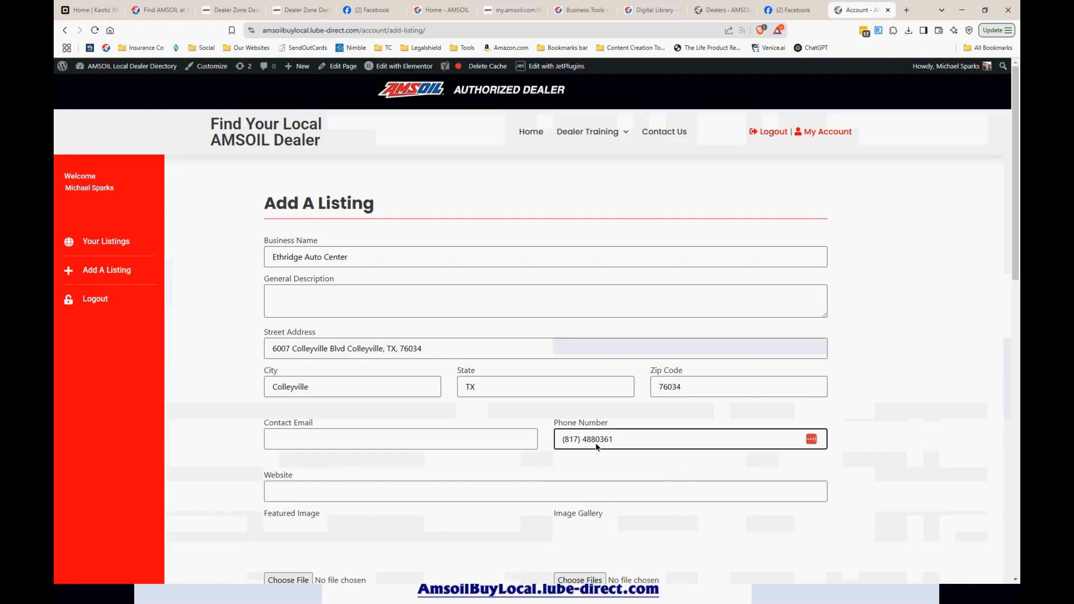
left_click(596, 445)
type("-")
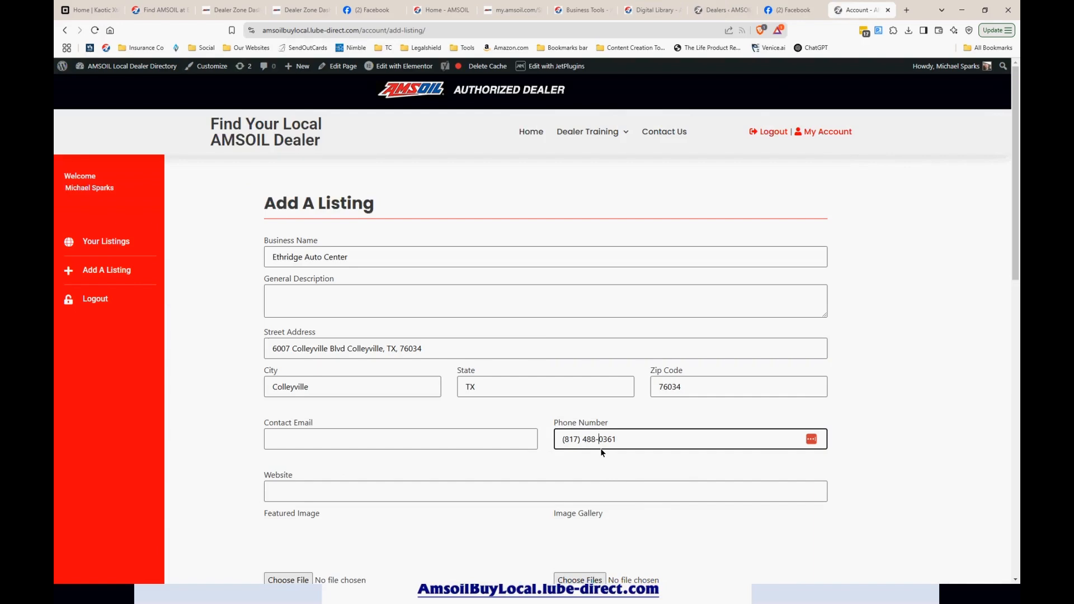
Step: Copy the contact e-mail from the shop's Facebook page into the listing's Contact Email
left_click(311, 444)
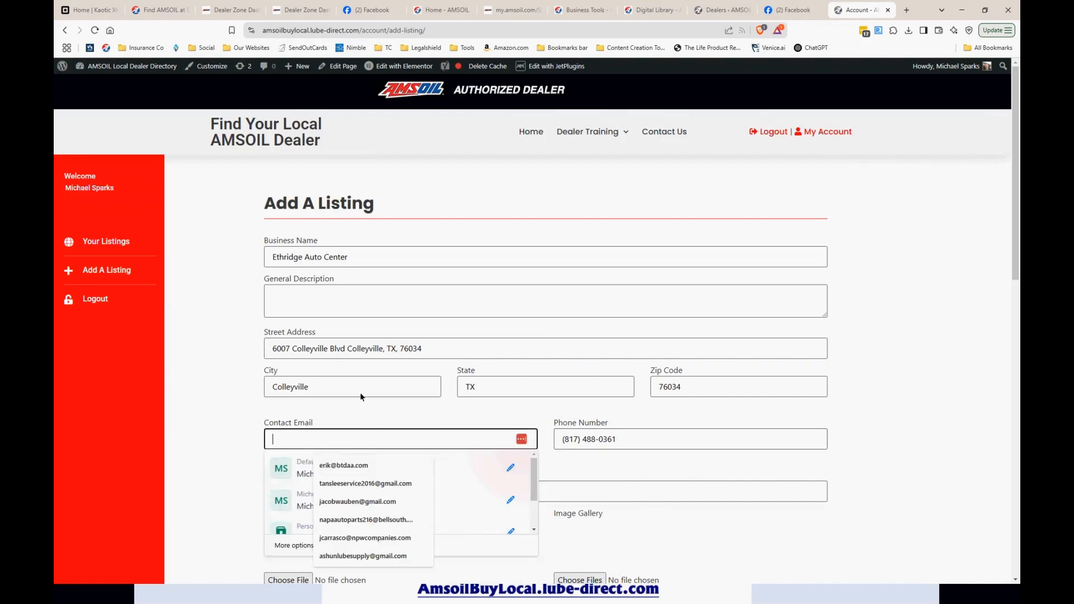
left_click(369, 9)
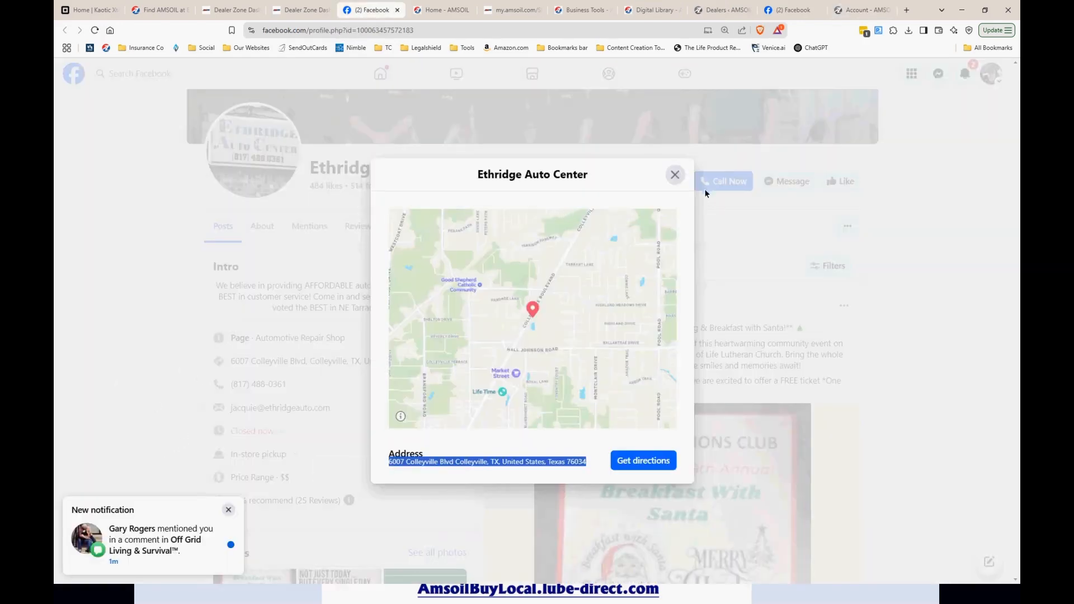
left_click(675, 174)
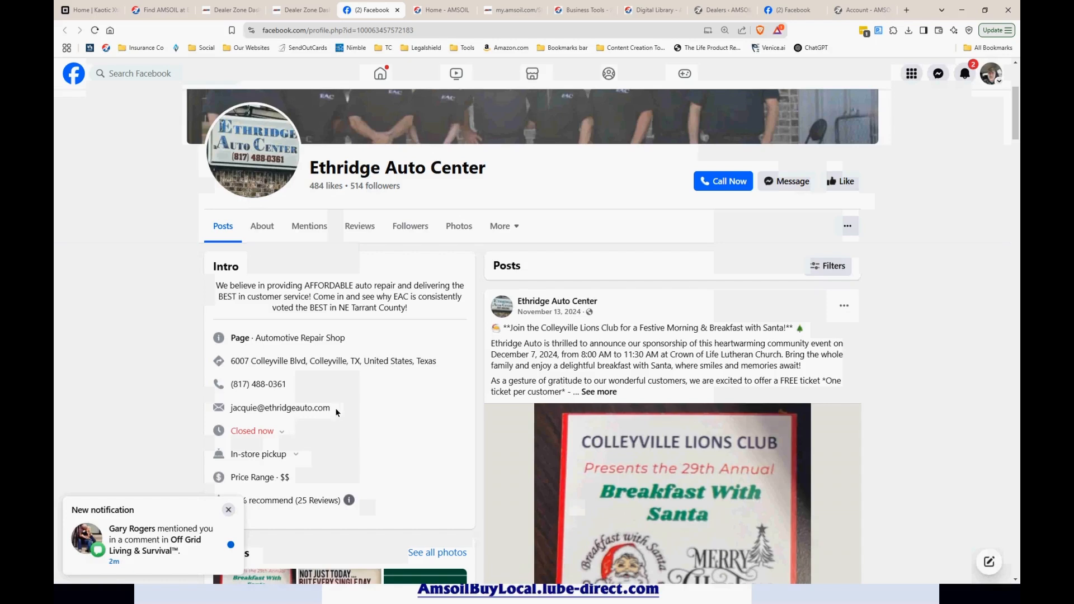
left_click_drag(334, 408, 232, 410)
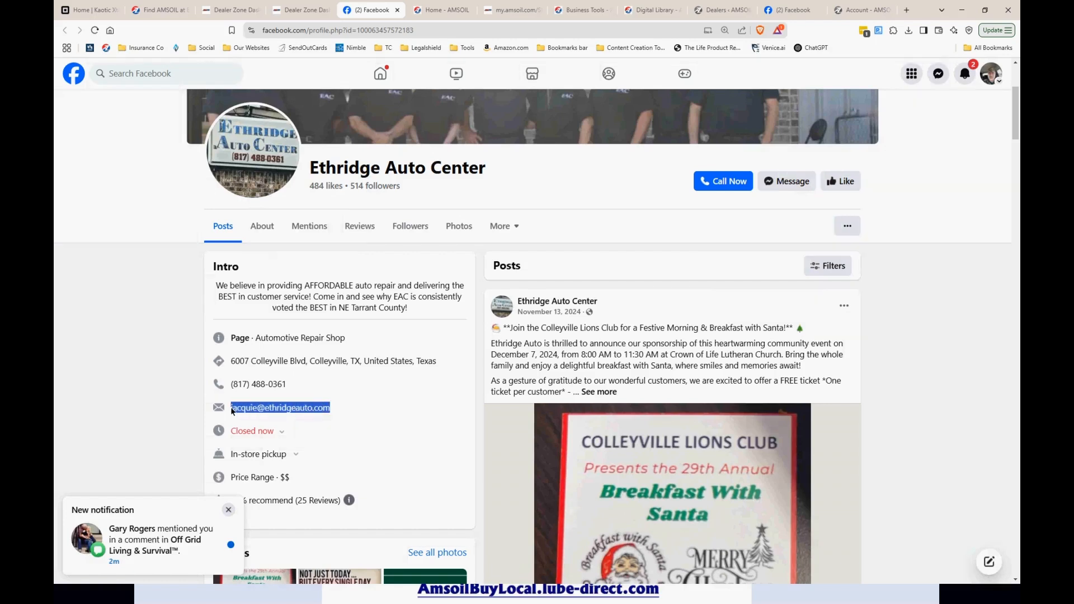
right_click(231, 410)
left_click(263, 424)
left_click(858, 10)
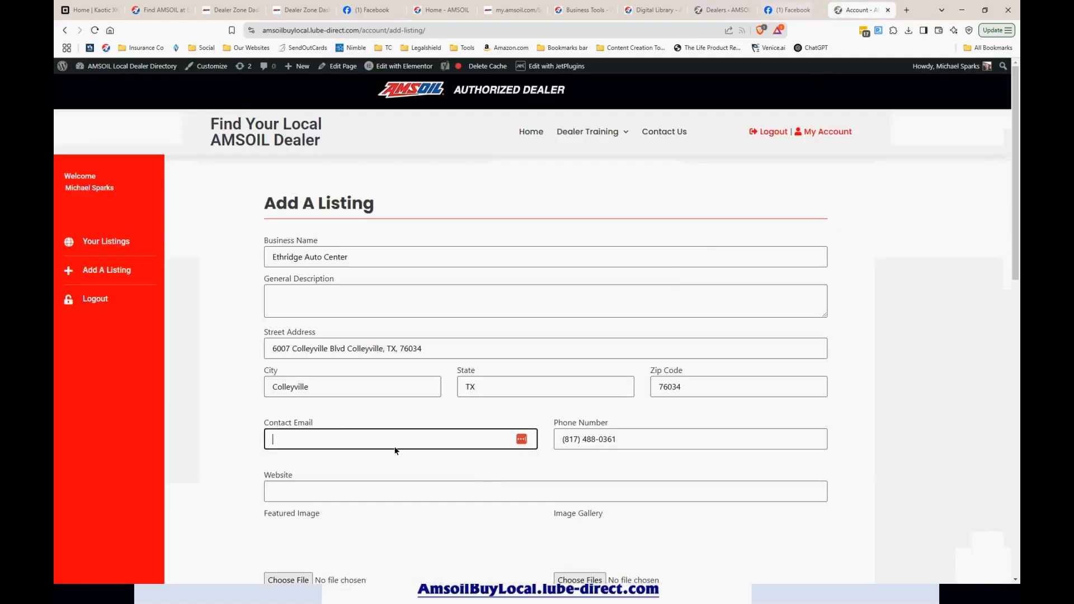
key("ctrl+v")
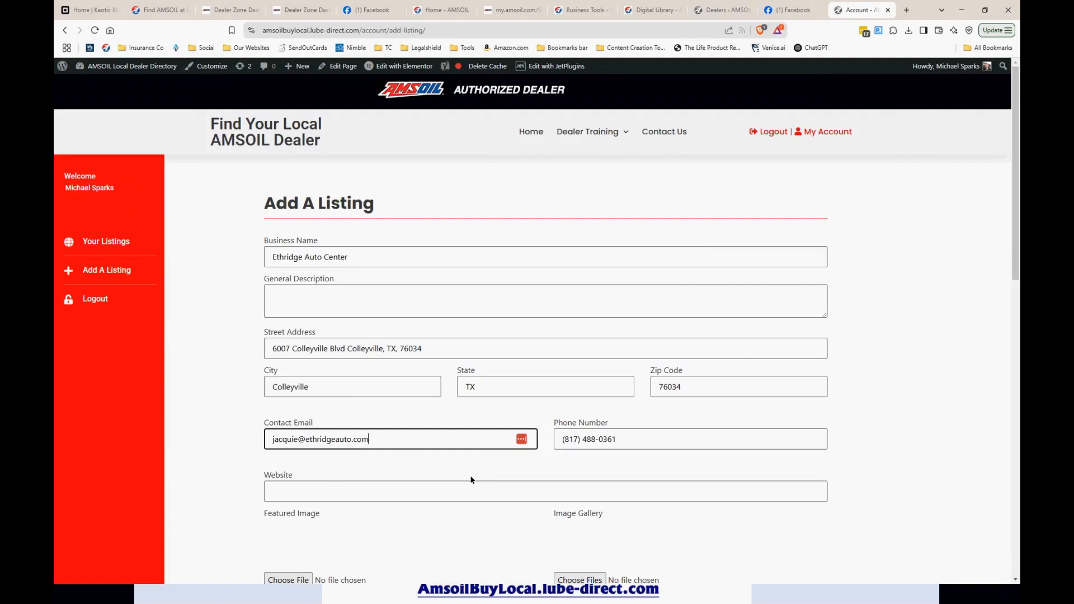
left_click(384, 496)
left_click(183, 404)
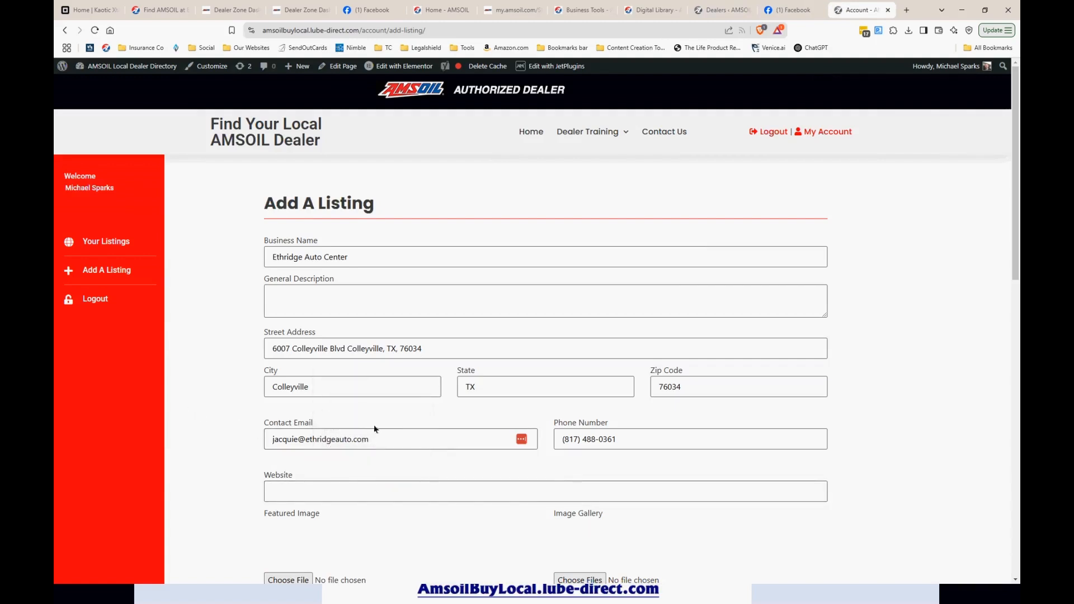
Step: Check the contact e-mail's domain, ethridgeauto.com, as a website in a new browser tab, retrying it without the "lander" path
left_click(370, 437)
left_click_drag(370, 437, 306, 445)
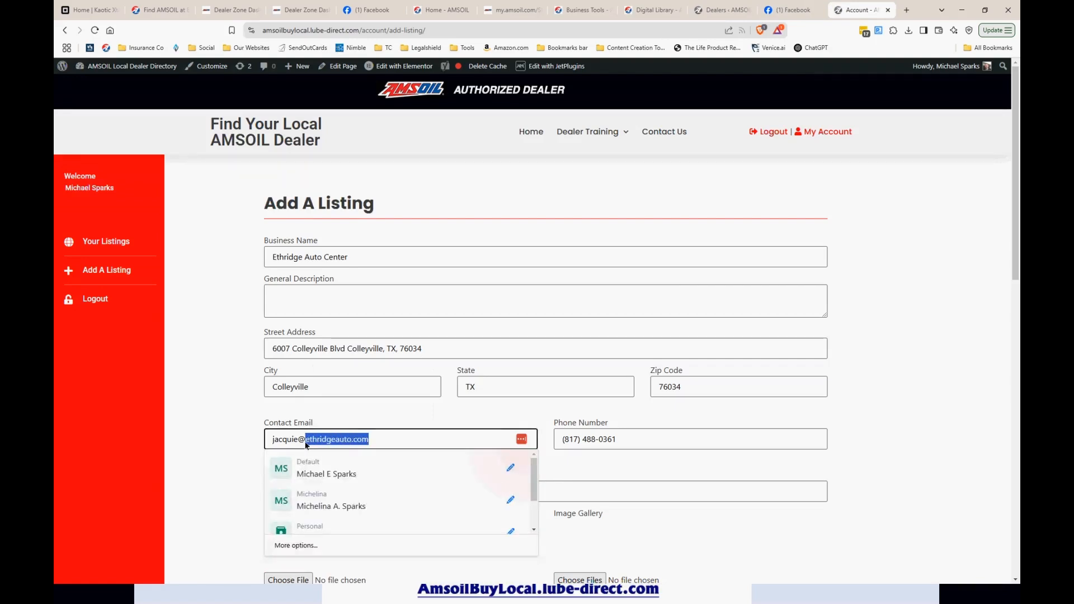
left_click(906, 10)
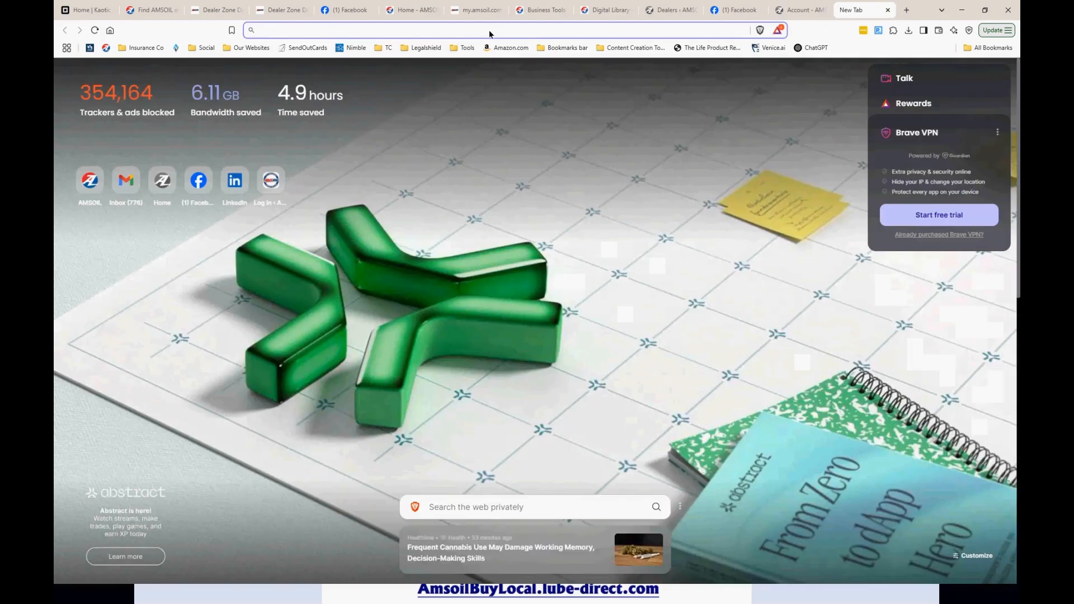
key("ctrl+v")
key("Return")
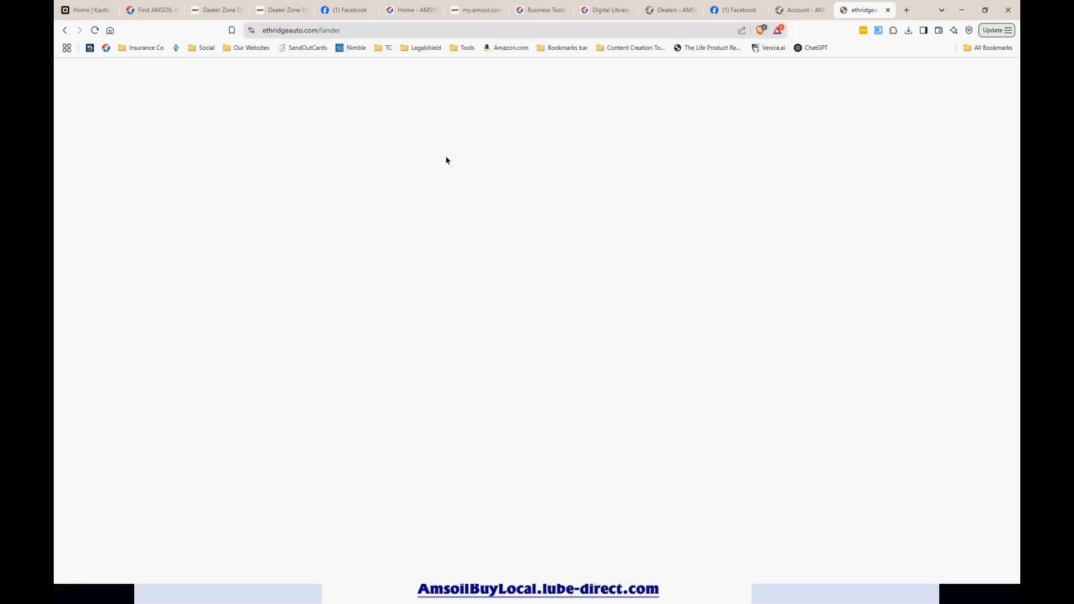
left_click(292, 29)
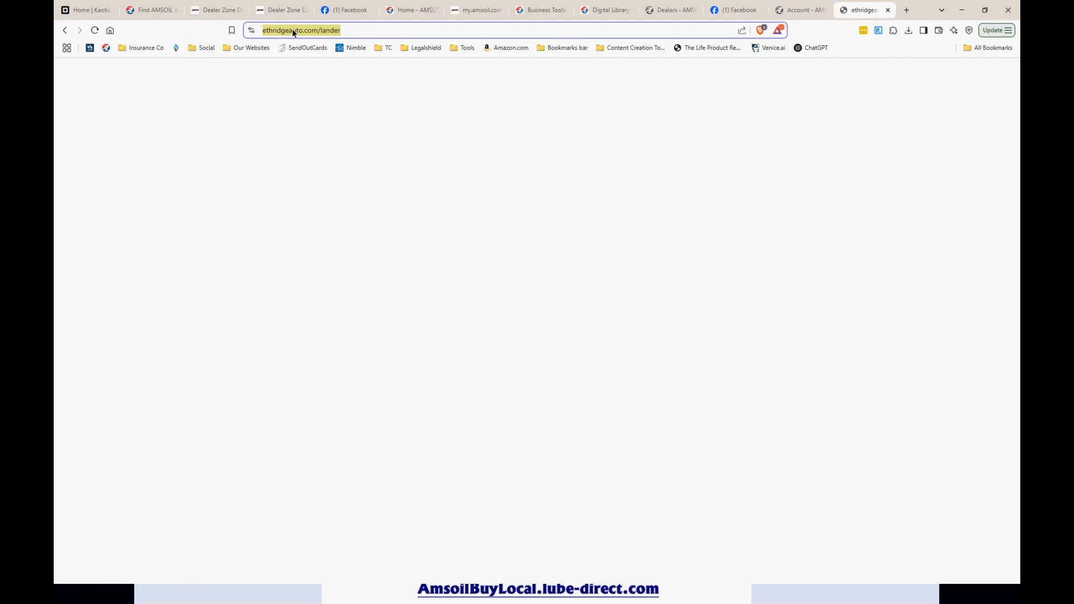
left_click(350, 29)
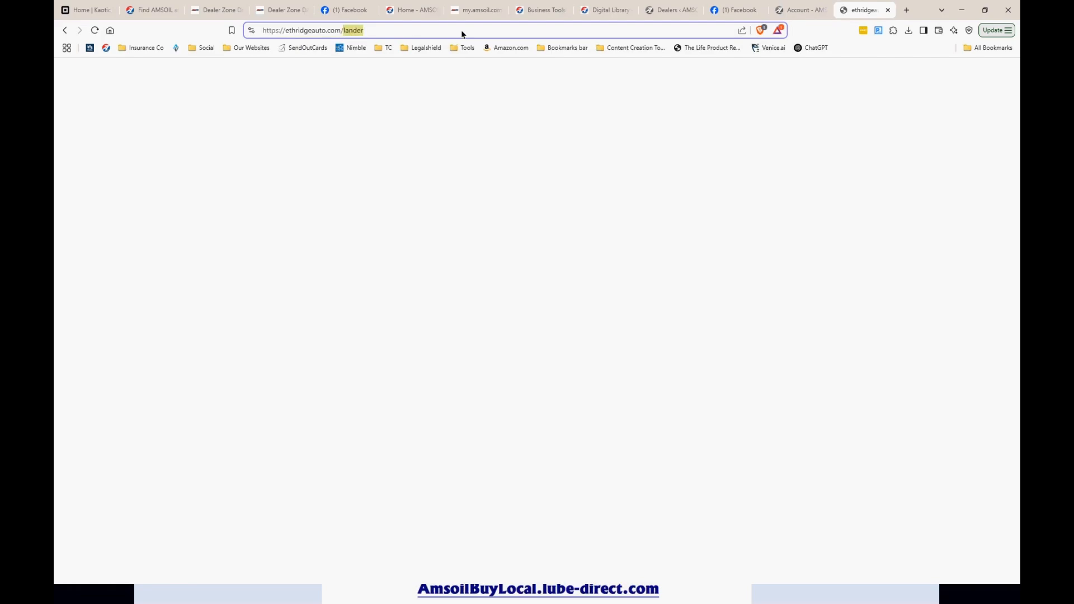
key("Return")
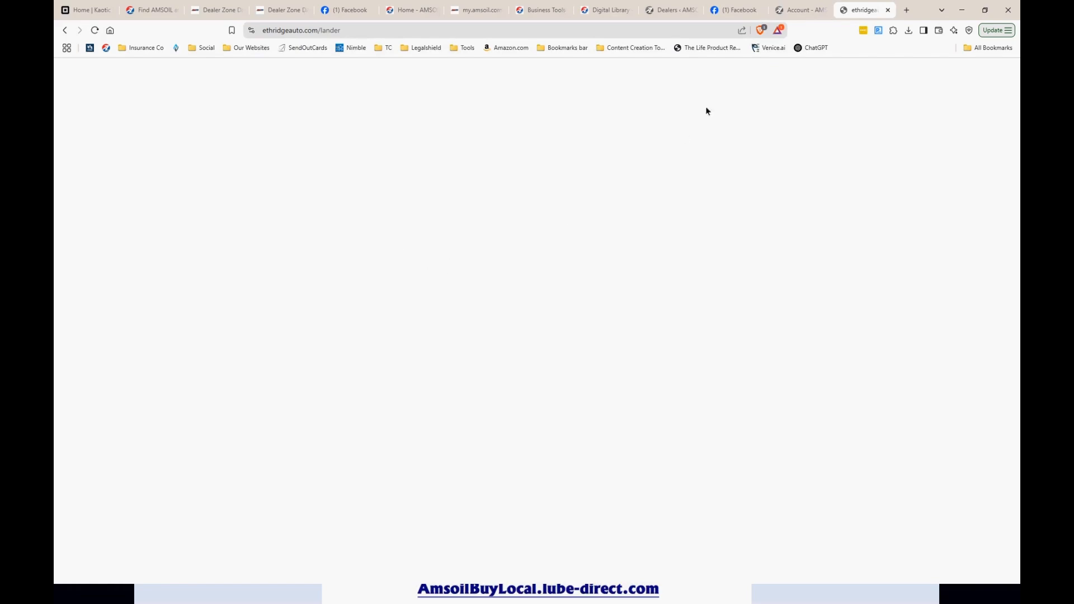
left_click(351, 31)
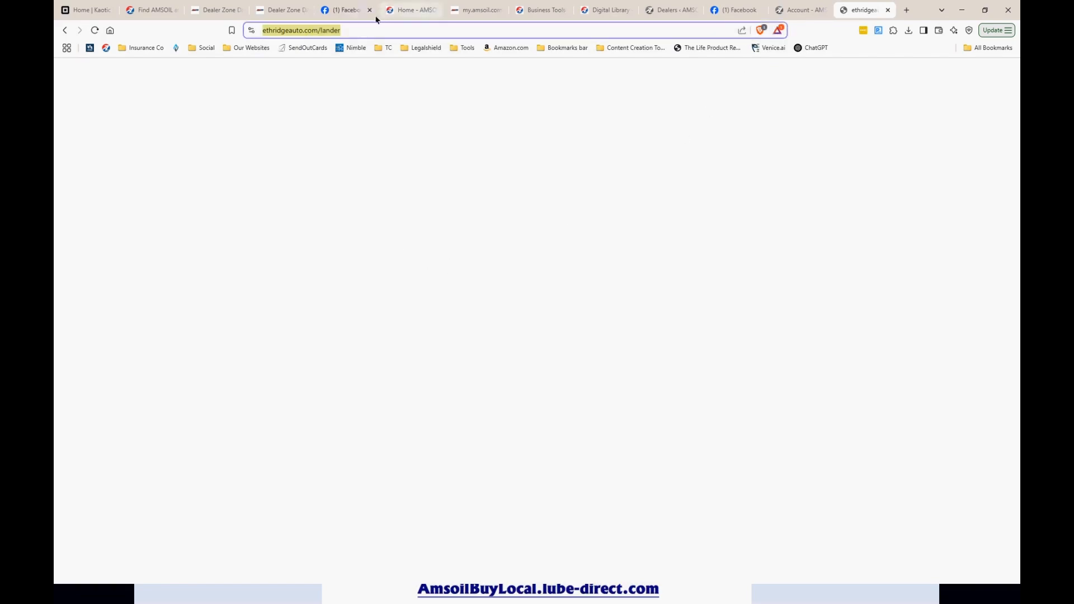
Step: Copy the web address of the shop's Facebook page into the listing's Facebook Link
left_click(344, 10)
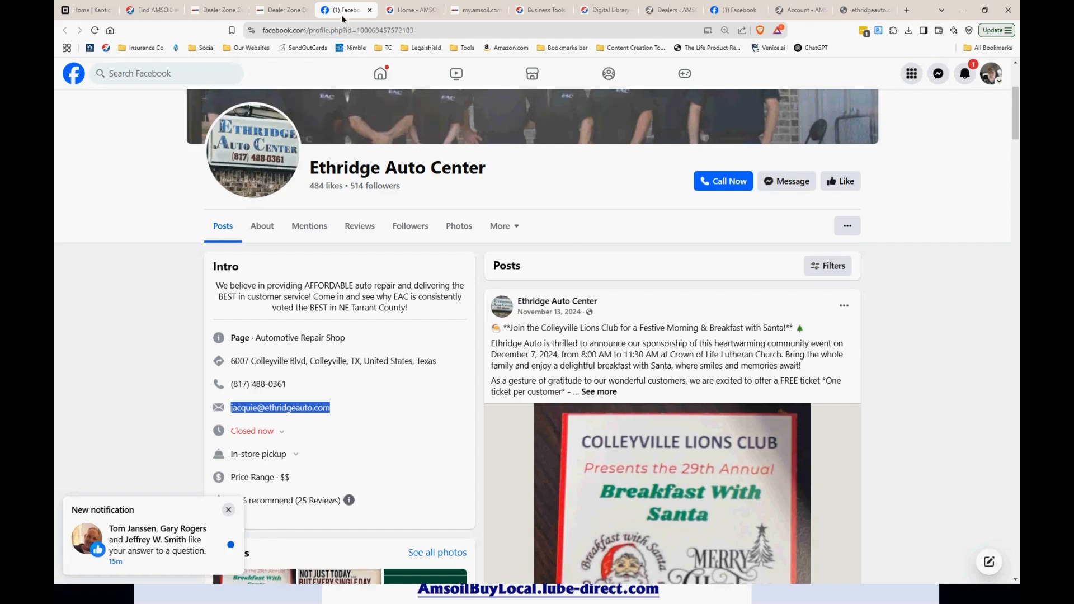
left_click(358, 32)
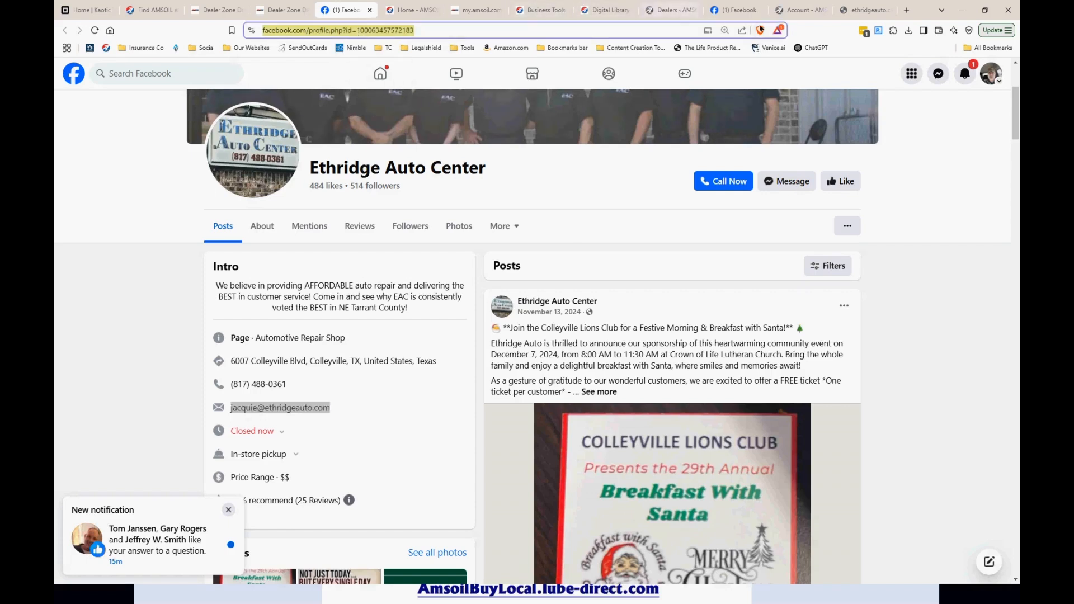
left_click(797, 10)
scroll(488, 450, "down", 3)
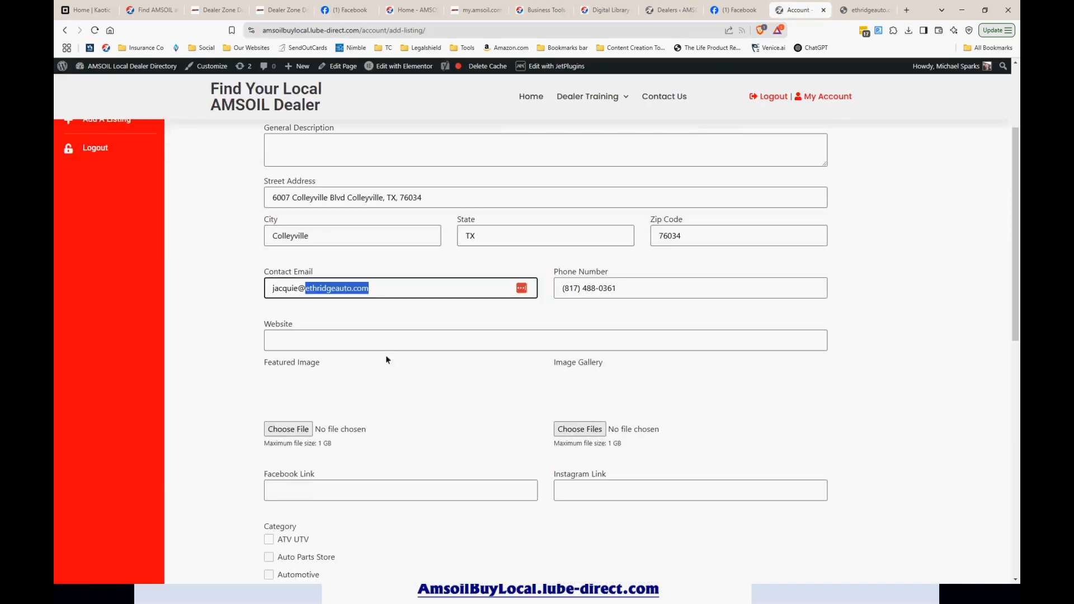
left_click(297, 490)
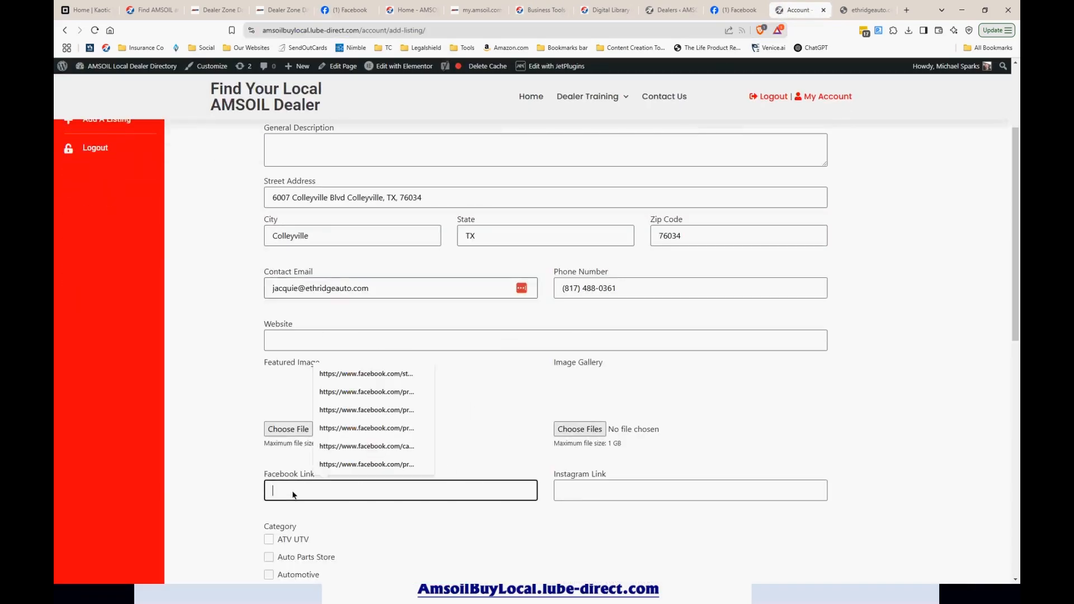
key("ctrl+v")
left_click(222, 474)
Step: Assign the listing to the Automotive, Car Repairs and Diesel categories
scroll(233, 462, "down", 3)
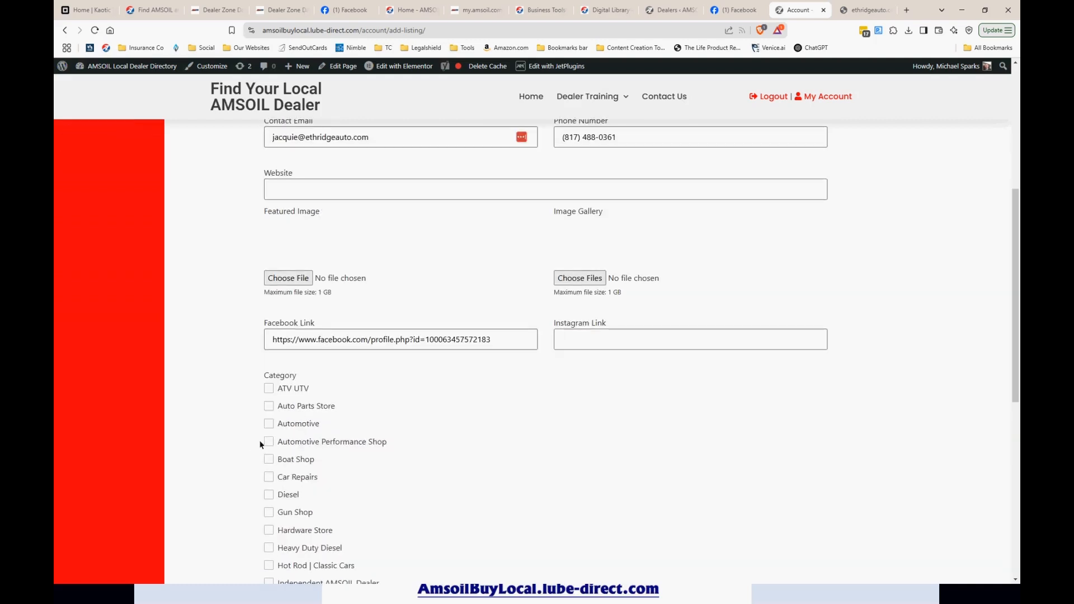
left_click(266, 427)
scroll(356, 512, "down", 2)
left_click(267, 377)
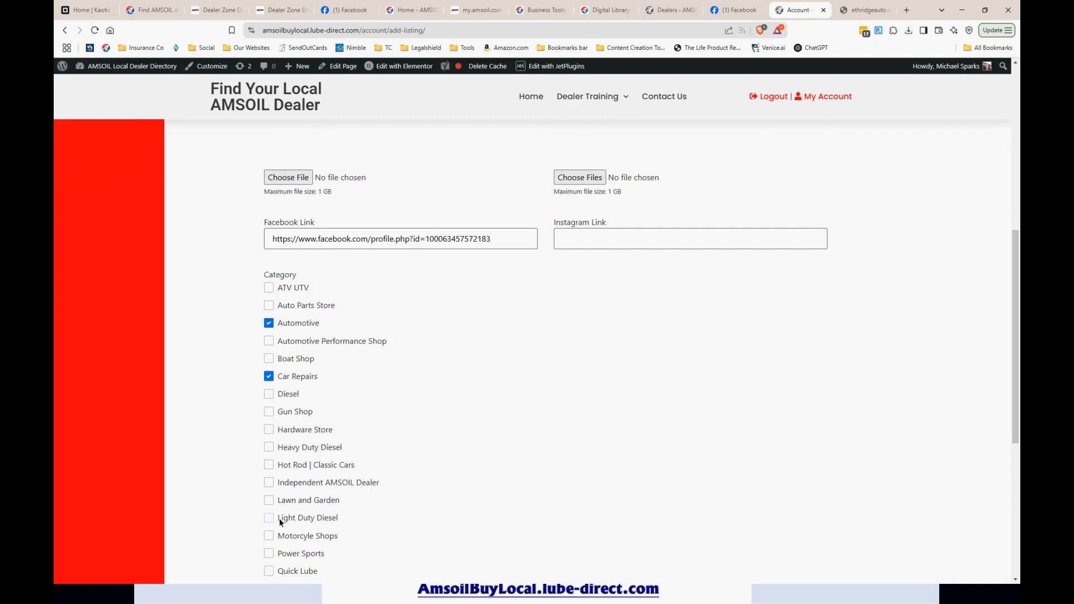
left_click(269, 395)
scroll(736, 500, "down", 2)
scroll(736, 498, "up", 3)
scroll(786, 367, "up", 5)
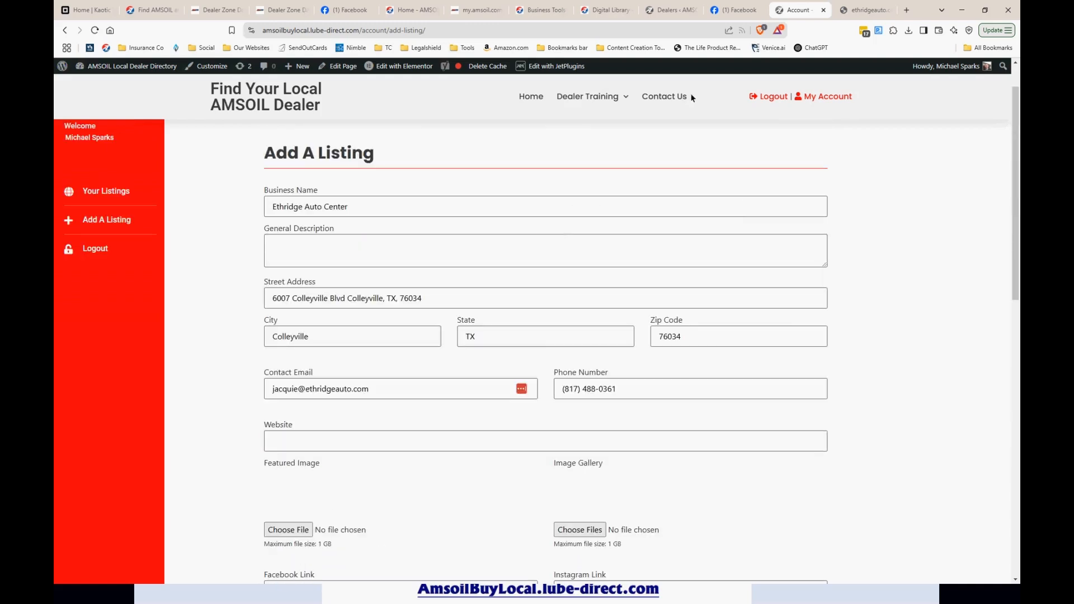
Step: Begin the General Description by introducing Ethridge Auto Center located in Colleyville, Texas as an authorized AMSOIL Installer shop, and start a sentence with "We"
left_click(307, 244)
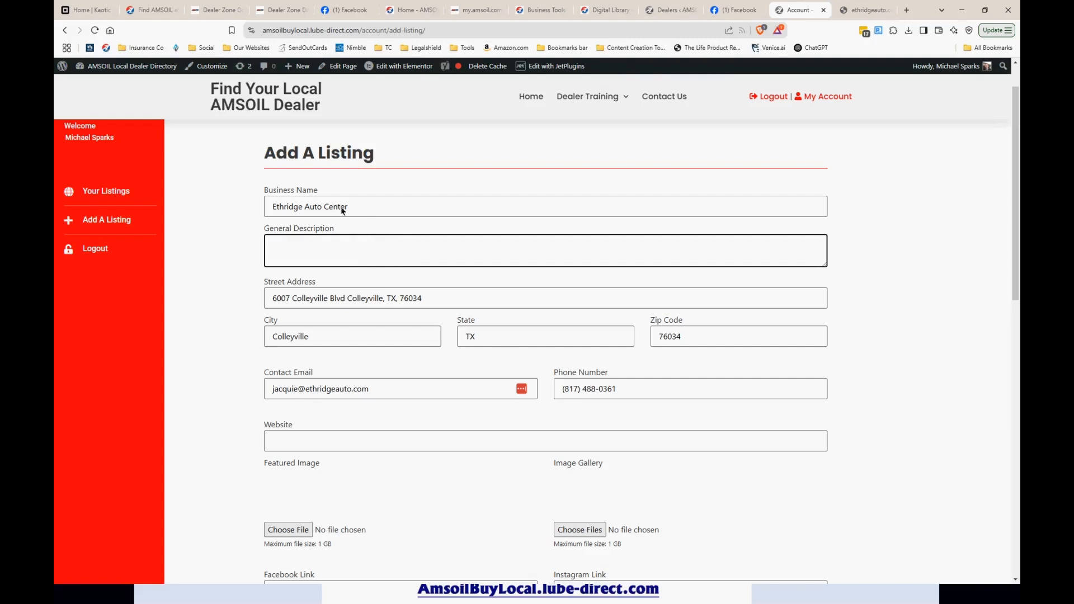
left_click_drag(346, 208, 303, 211)
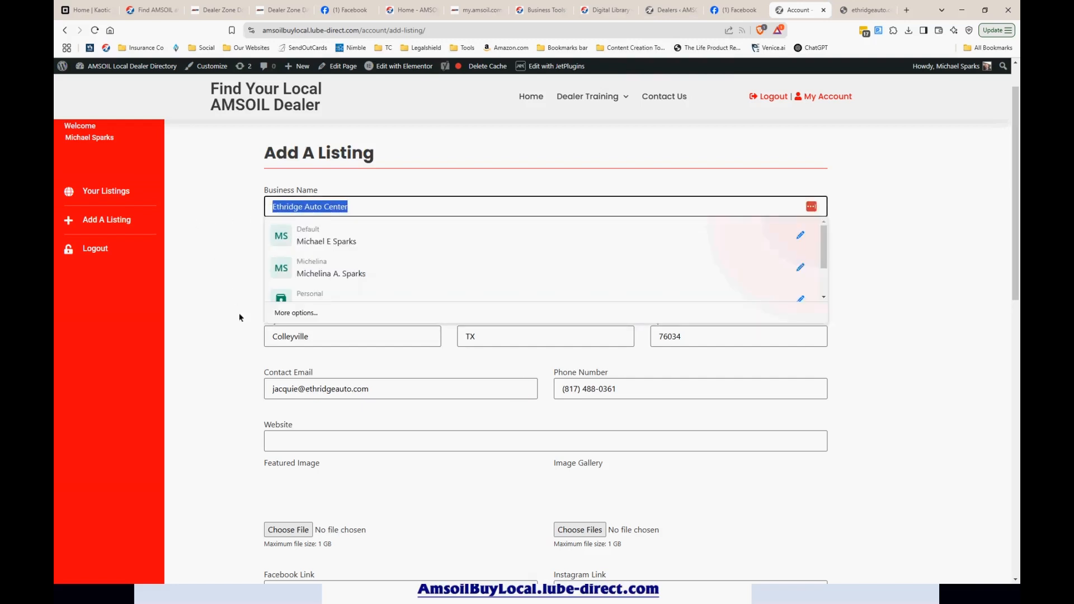
left_click(230, 327)
left_click(307, 256)
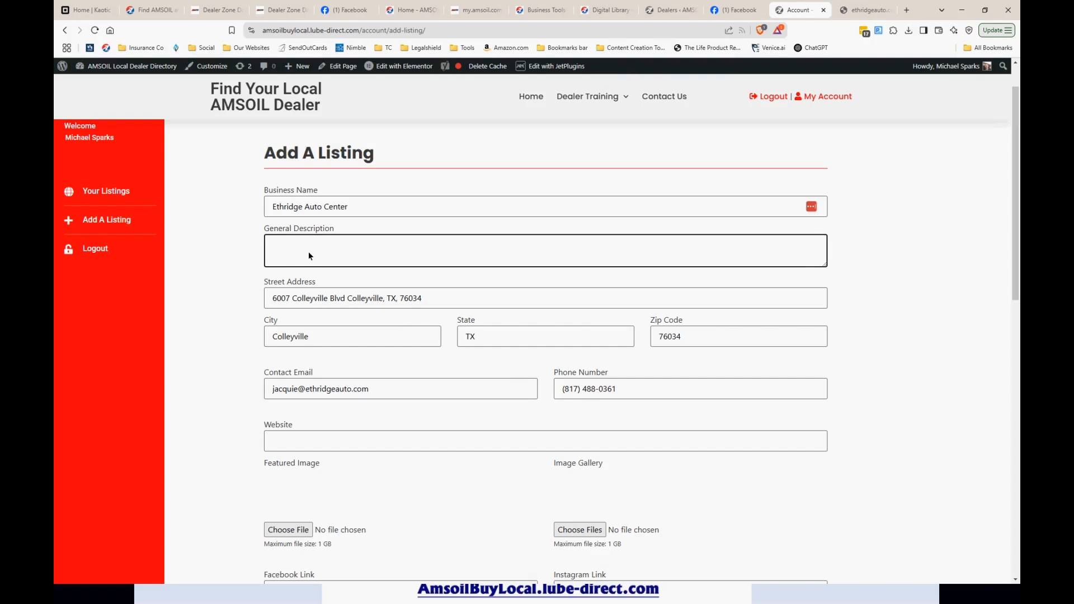
type("Ethridge Auto Center")
type("located in Colleyville, Texas i")
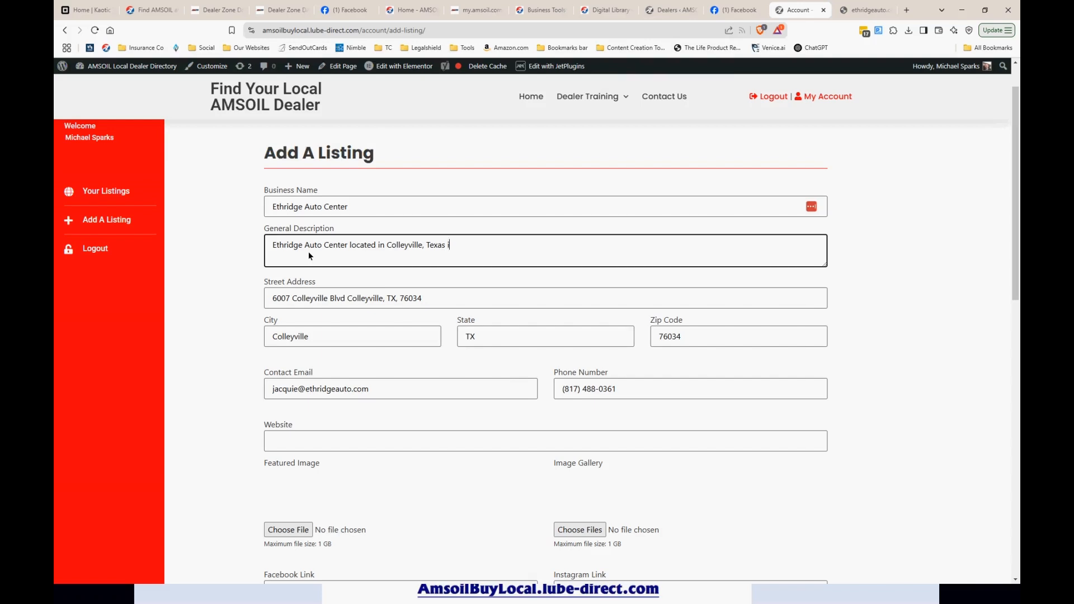
type("f your authorized AMSOIL Installer and ")
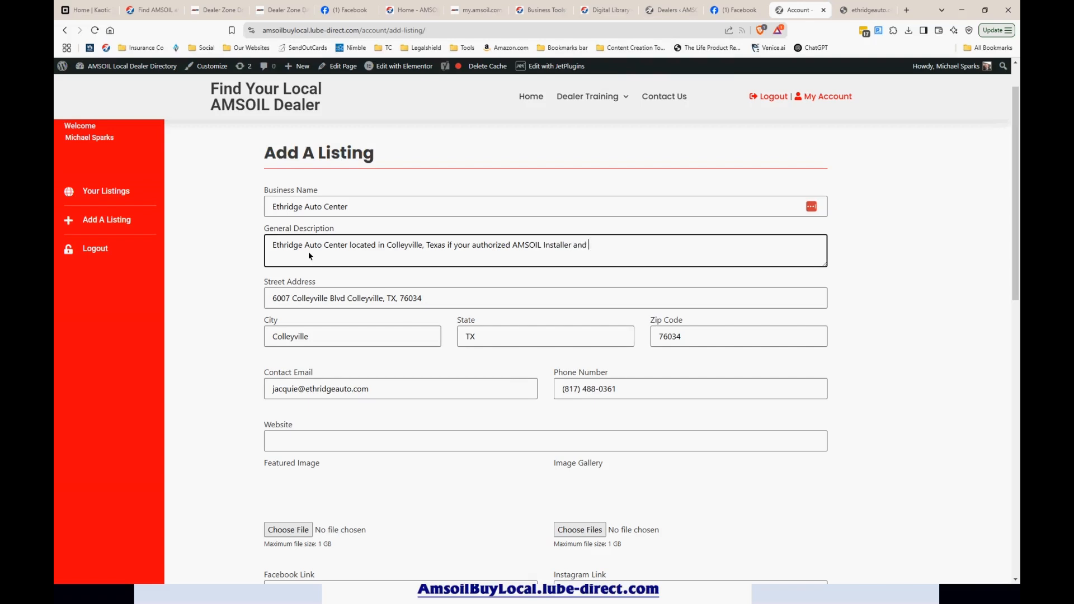
type("sales")
key("BackSpace")
key("BackSpace")
key("BackSpace")
key("BackSpace")
key("BackSpace")
key("BackSpace")
key("BackSpace")
key("BackSpace")
key("BackSpace")
type("shop. We s")
Step: Copy "AFFORDABLE auto repair and delivering the BEST in customer service!" from the shop's Facebook intro into the General Description after "We"
left_click(342, 10)
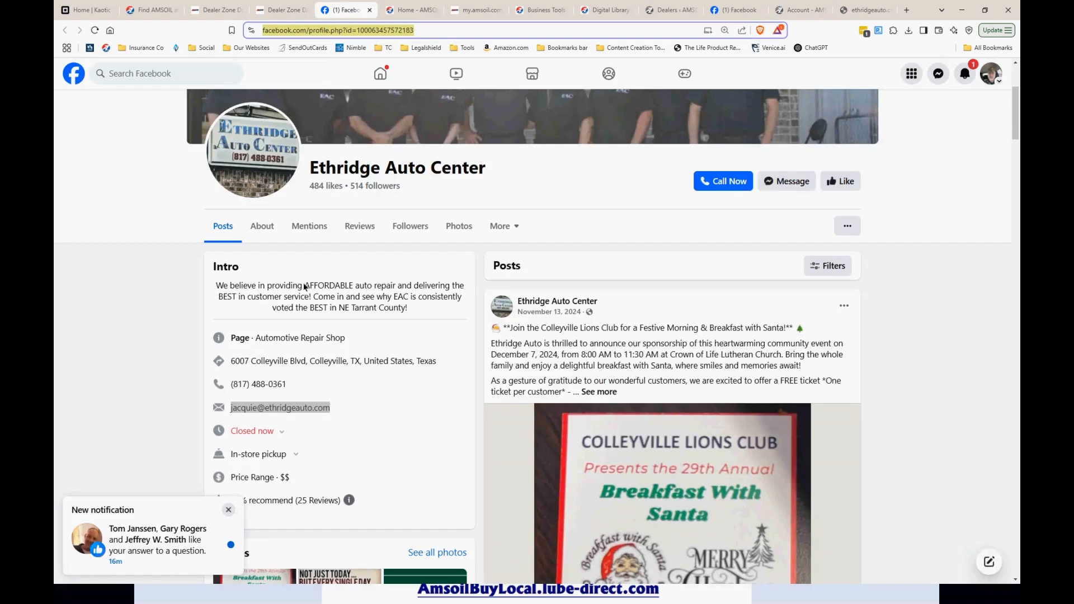
mouse_move(311, 286)
left_mouse_down()
mouse_move(366, 296)
mouse_move(327, 300)
mouse_move(335, 286)
mouse_move(322, 287)
mouse_move(314, 300)
left_mouse_up()
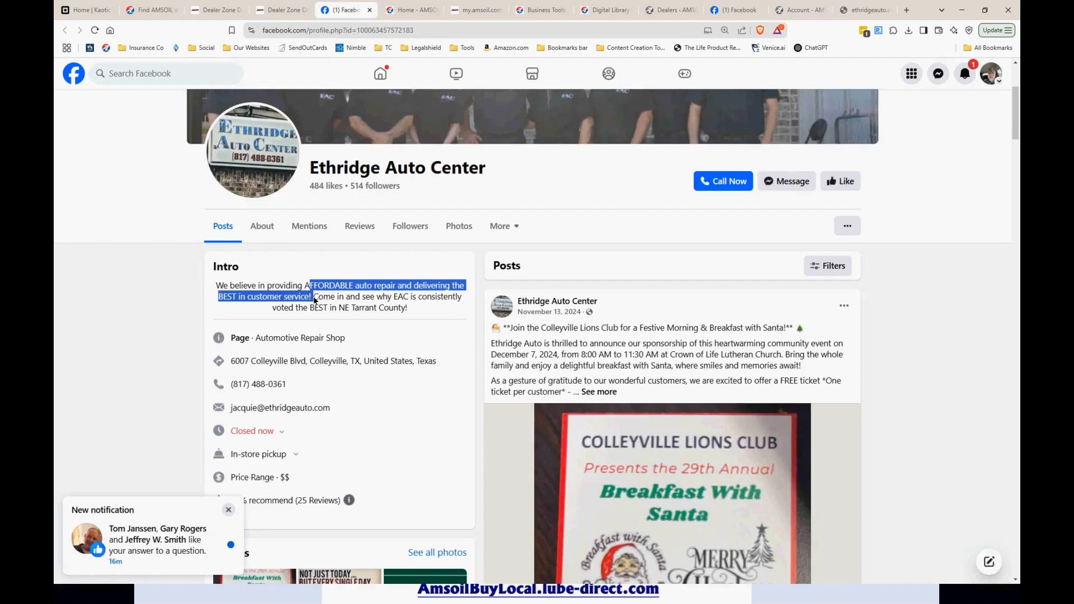
left_click(305, 289)
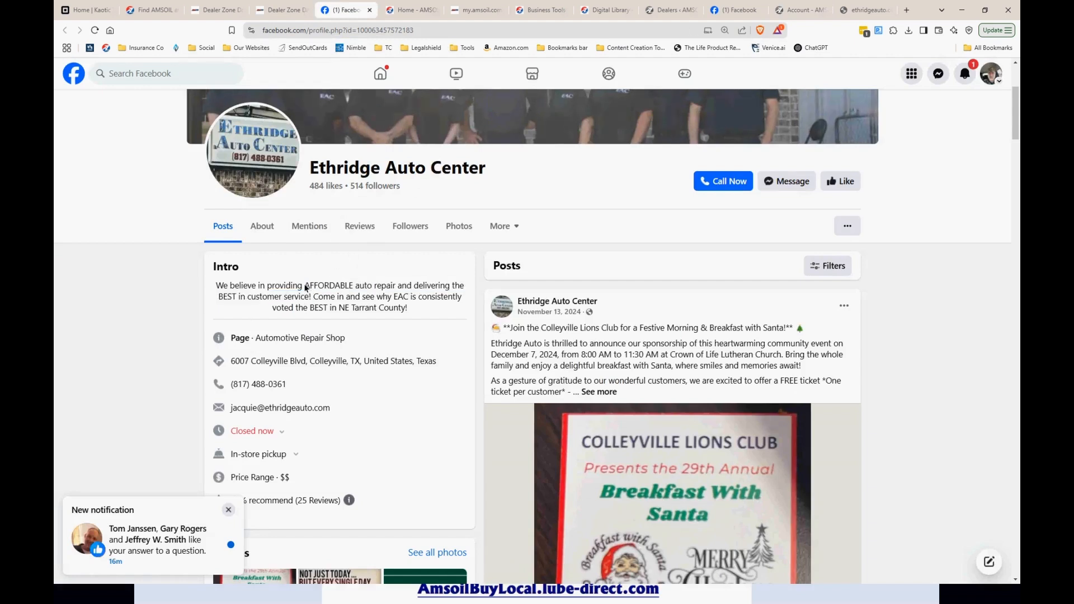
left_click_drag(305, 289, 317, 297)
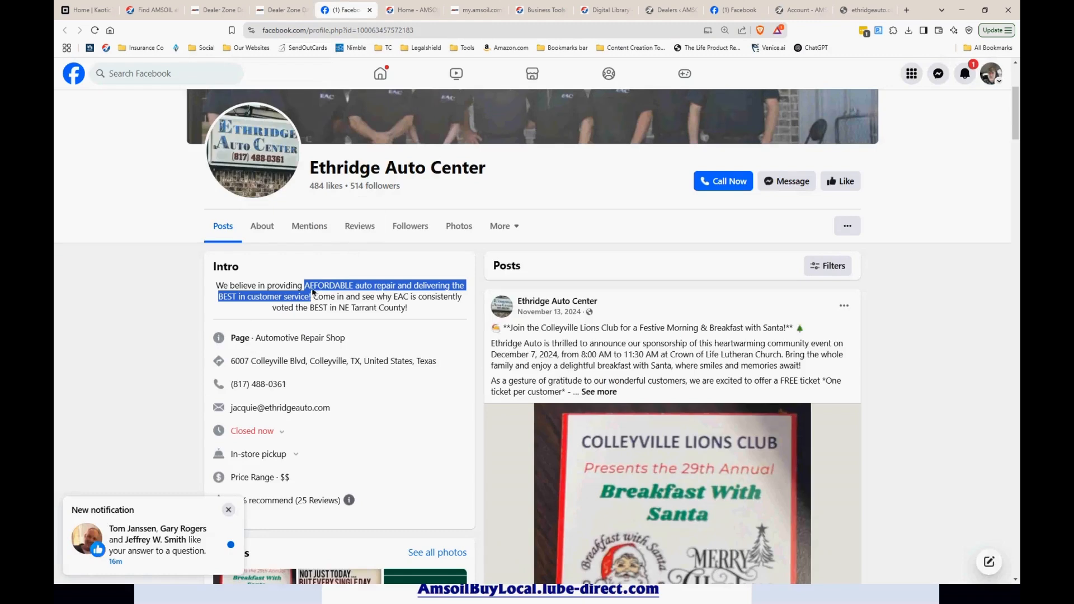
right_click(320, 289)
left_click(344, 293)
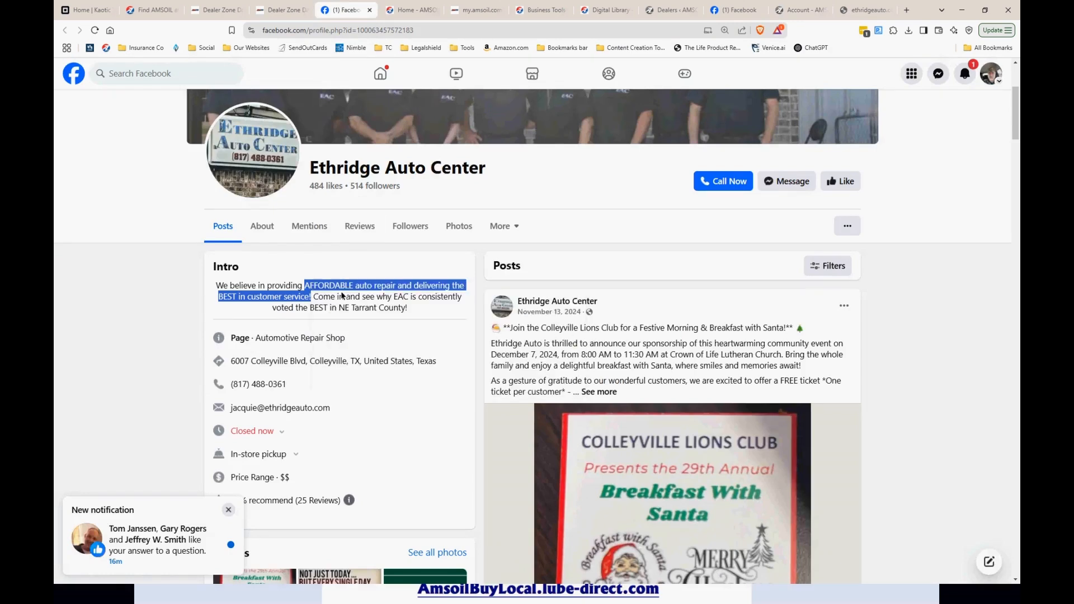
left_click(793, 12)
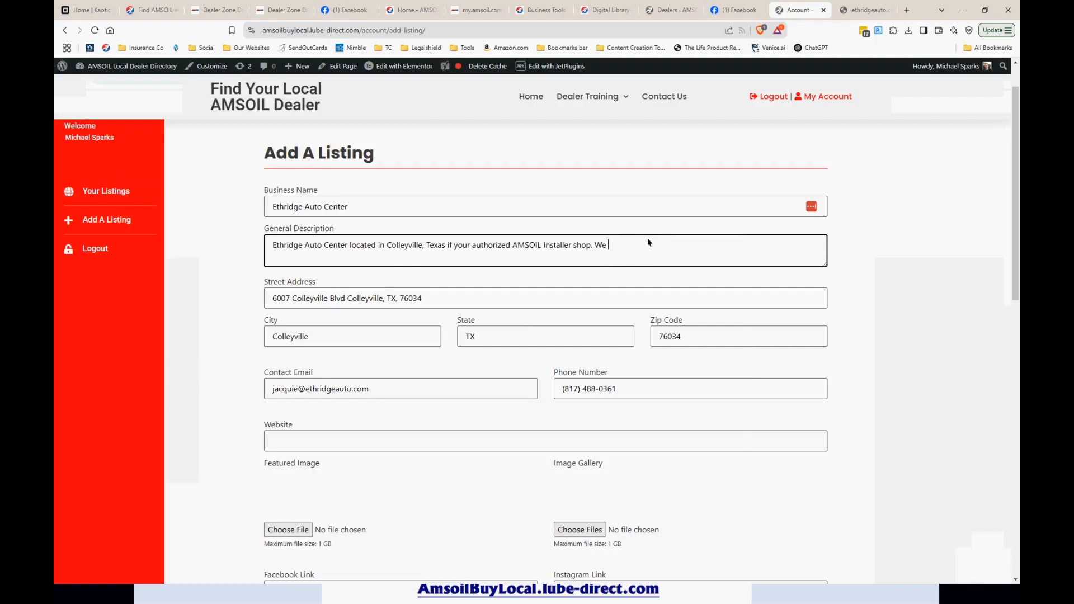
right_click(613, 240)
left_click(644, 339)
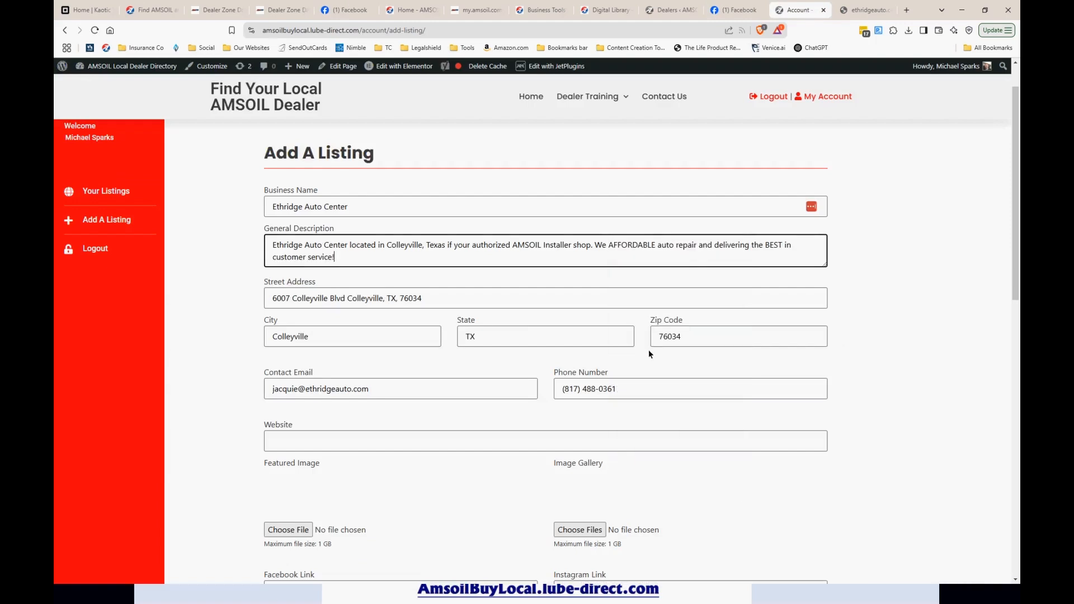
Step: Reword the start of the pasted General Description text to read "We your affordable auto repair shop."
left_click(609, 246)
left_click_drag(654, 248, 611, 244)
type("your")
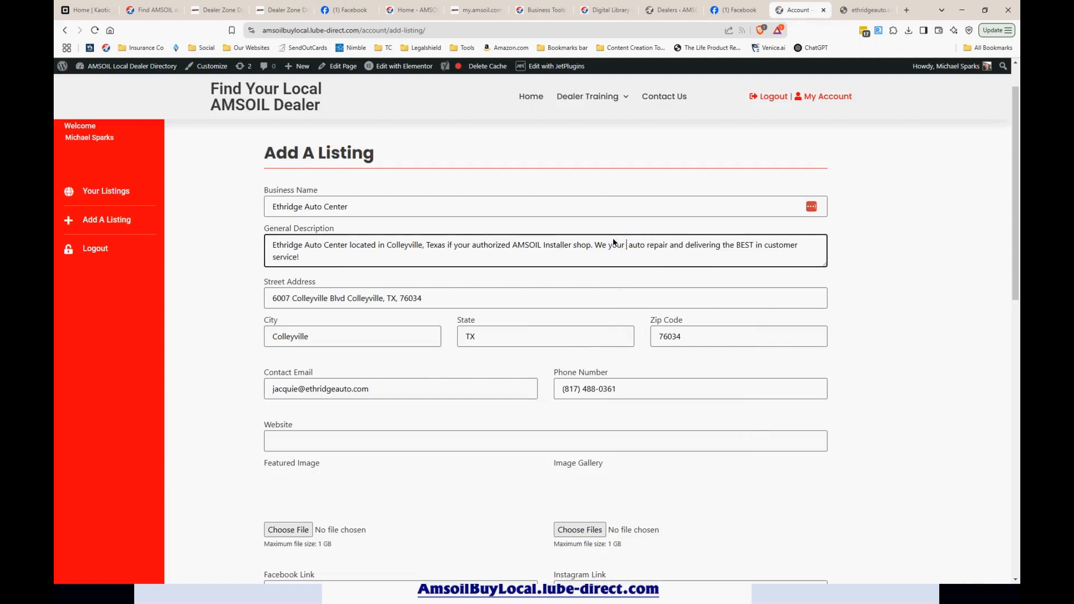
type(" affordable")
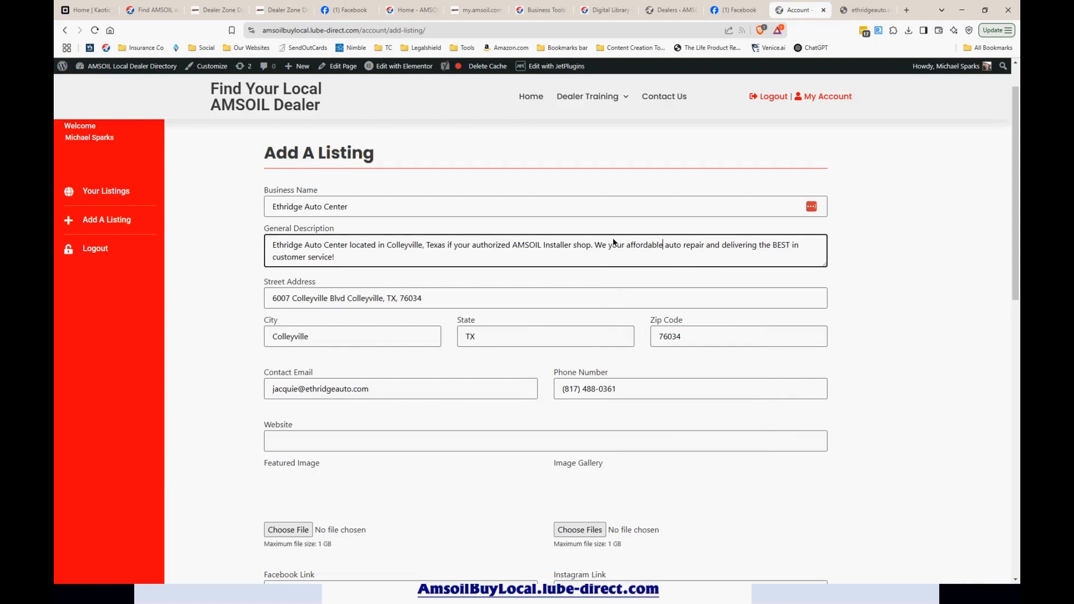
left_click(706, 246)
type("shop ")
type("and")
key("BackSpace")
key("BackSpace")
key("BackSpace")
key("BackSpace")
key("BackSpace")
type("p.")
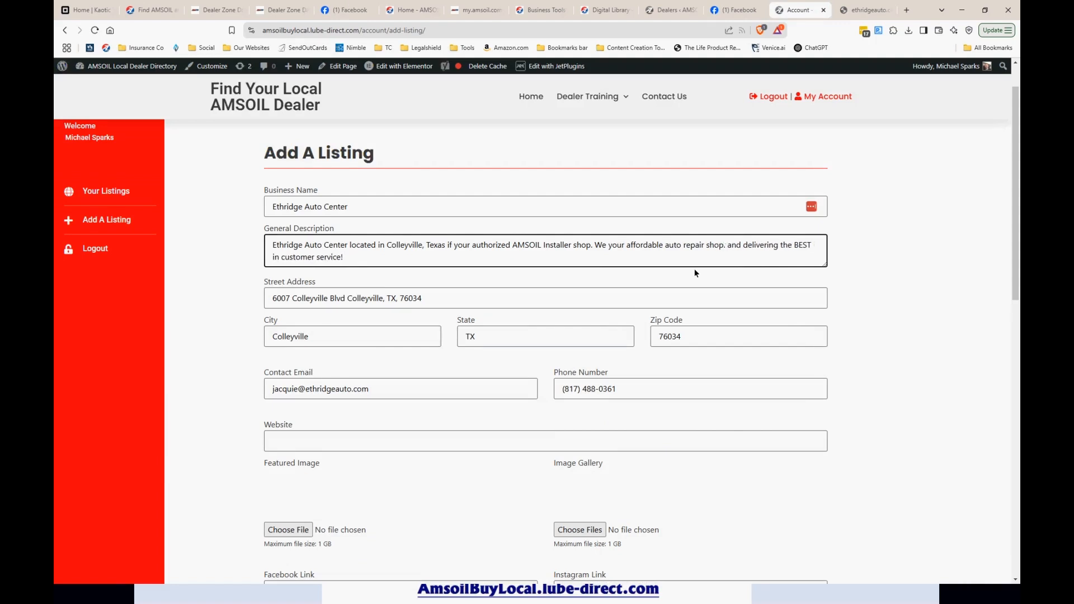
Step: Turn the remaining pasted phrase in the General Description into the sentence "WE deliver the best in customer service!"
key("Delete")
key("Delete")
key("Delete")
key("Delete")
key("Delete")
type("WE d")
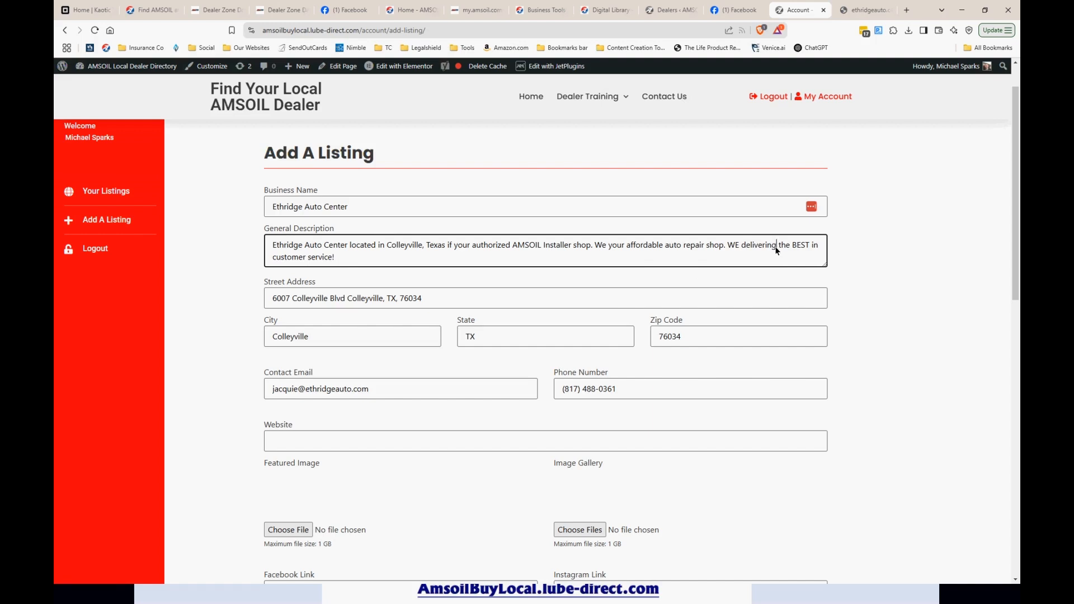
key("BackSpace")
key("BackSpace")
key("BackSpace")
type("t")
left_click(351, 261)
Step: Open Venice.ai in a new browser tab and begin a chat prompt with "Create and AMSOIL Directory listing for"
left_click(905, 11)
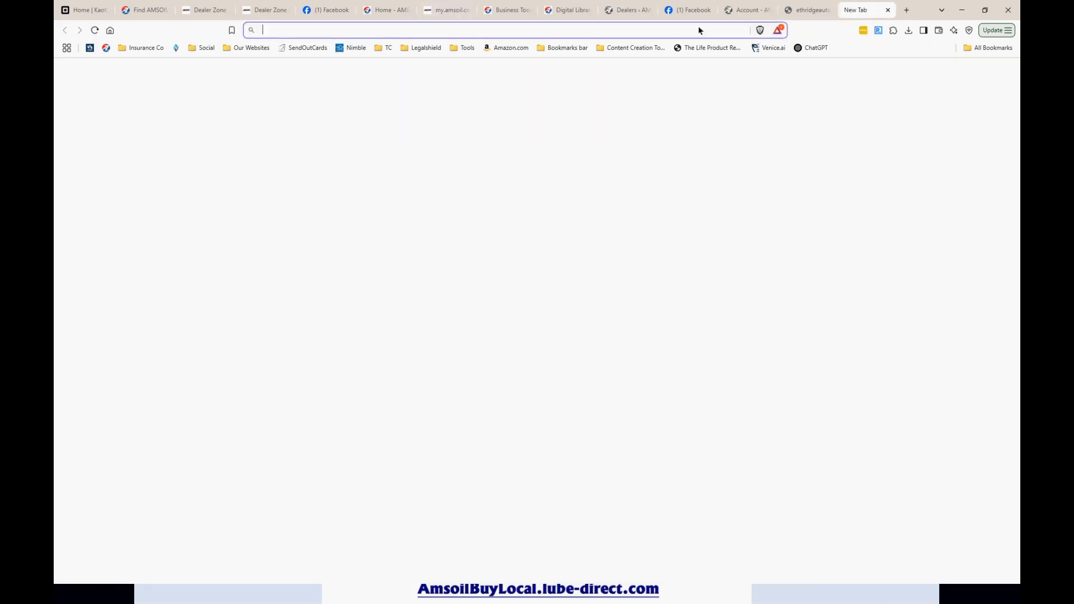
left_click(759, 49)
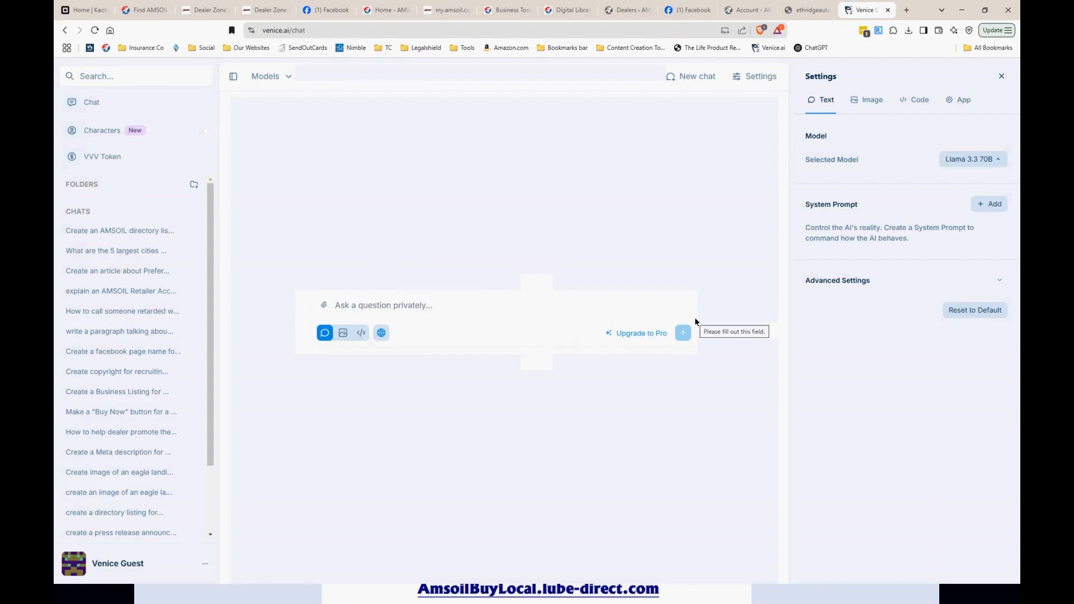
type("Create a")
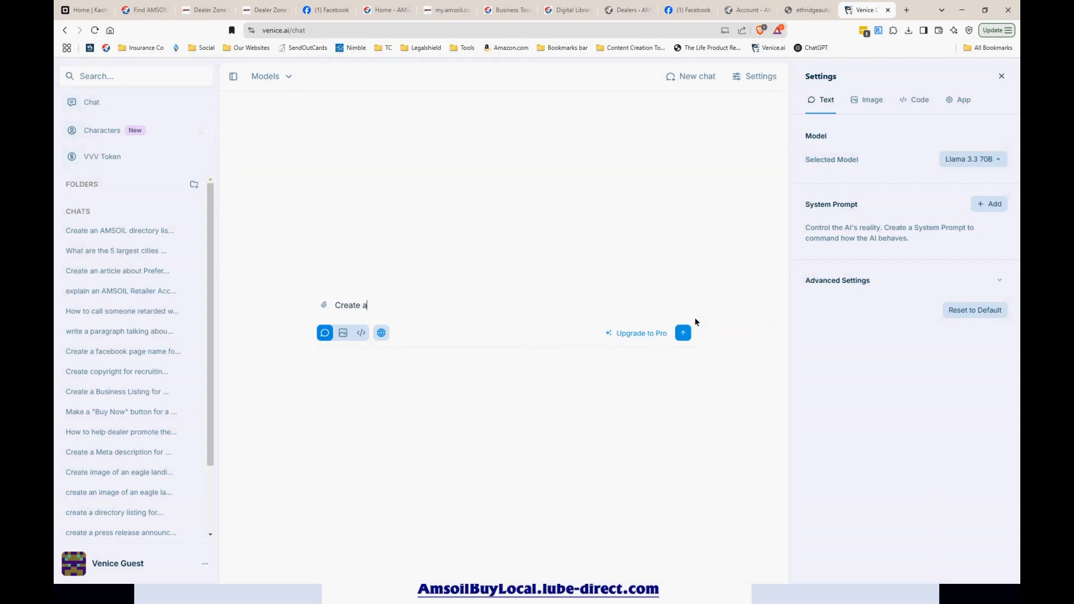
type("nd AMSOIL Directory listing for")
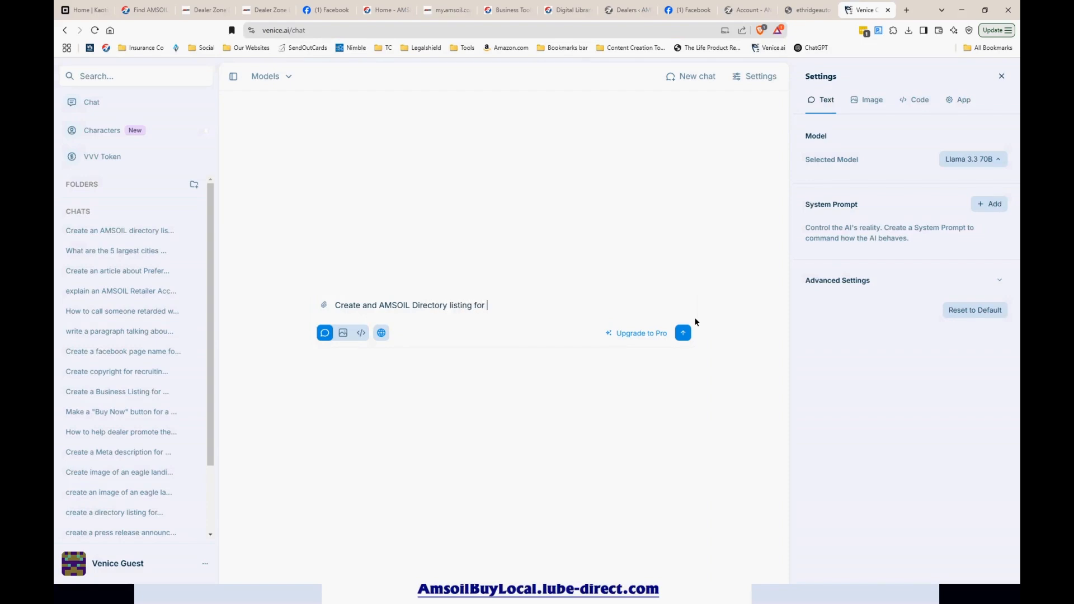
Step: Copy the shop name Ethridge Auto Center from its Facebook page into the Venice.ai prompt and add "located in"
left_click(323, 10)
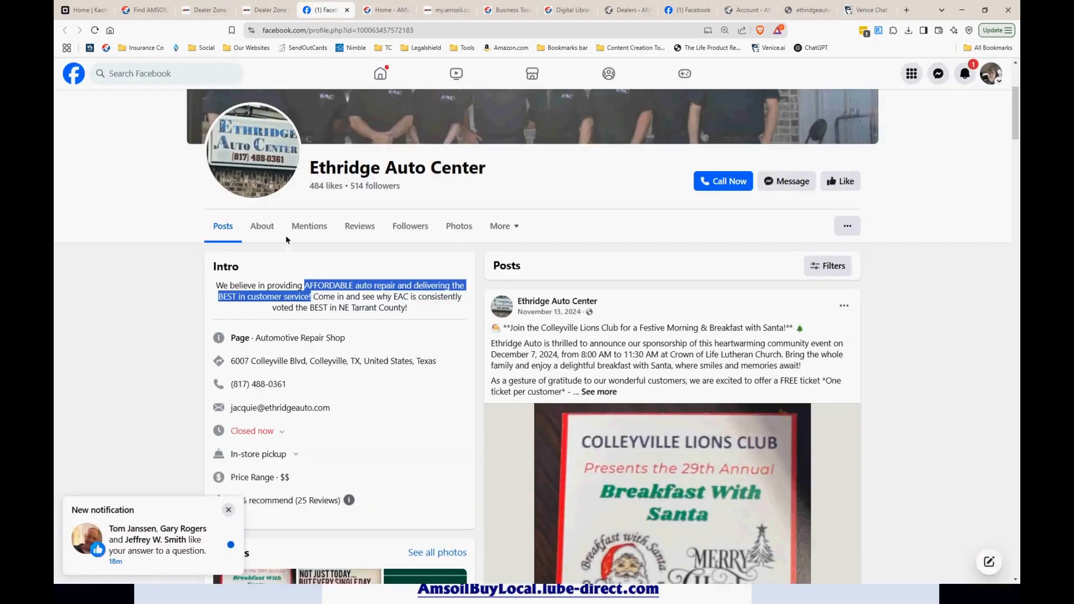
left_click_drag(310, 168, 491, 170)
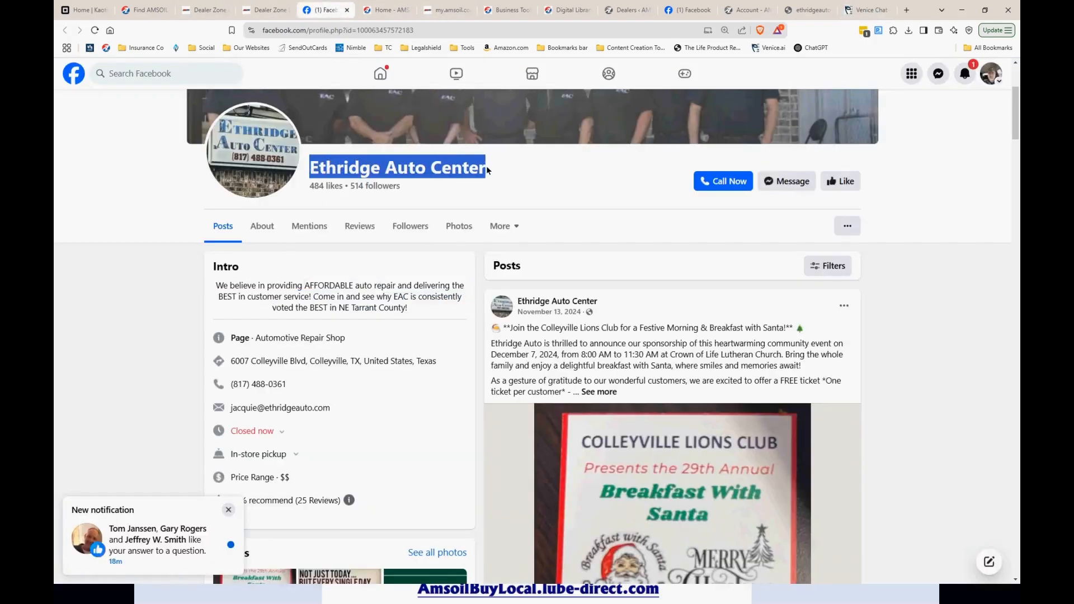
left_click(865, 10)
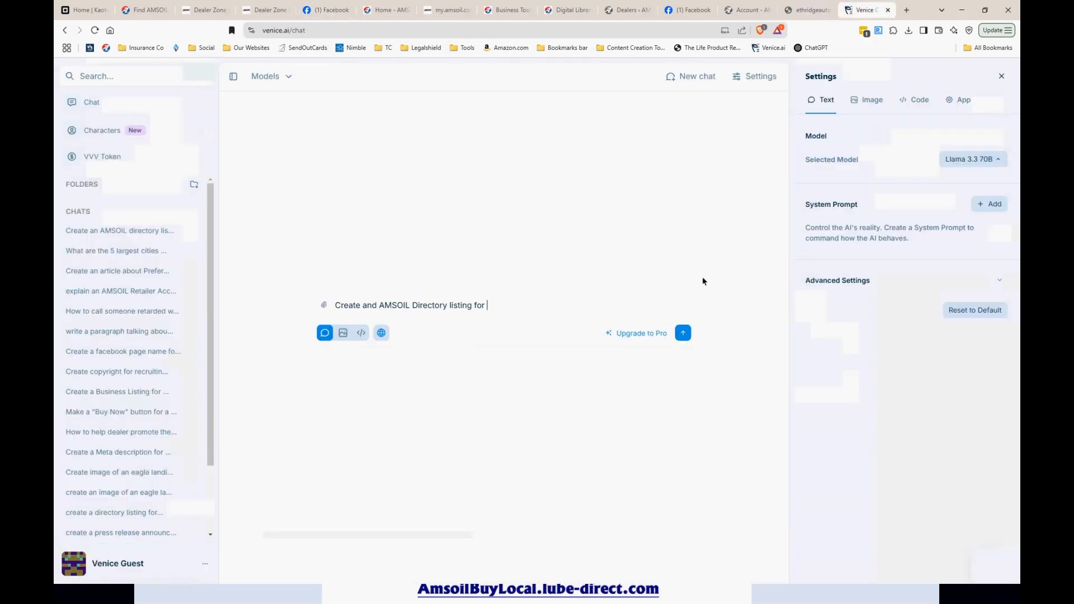
key("ctrl+v")
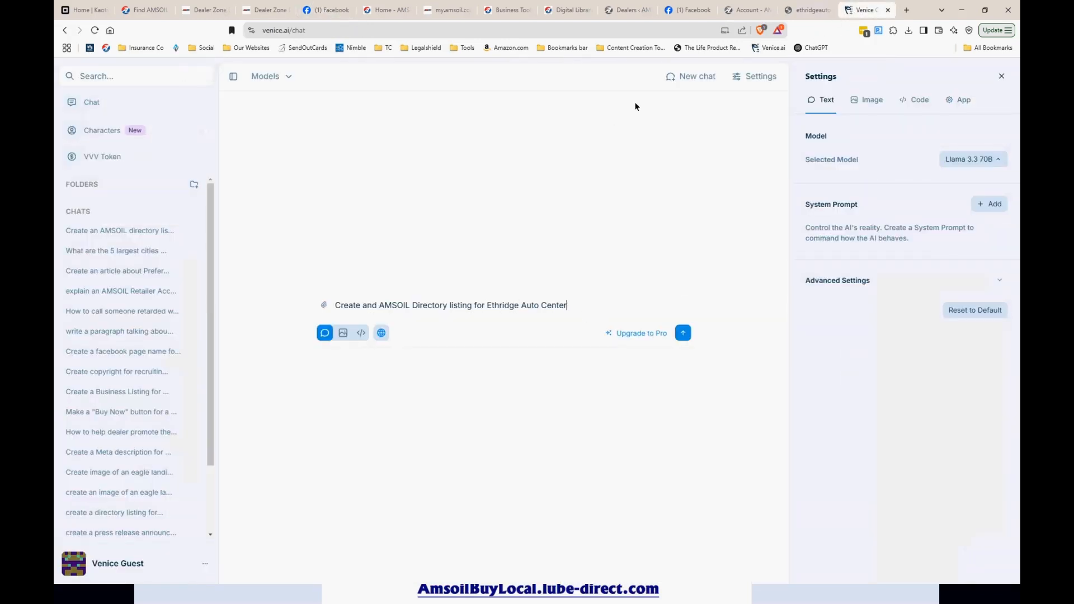
type("located in")
Step: Complete the Venice.ai prompt with the city Colleyville copied from the listing form plus "Texas", and submit it
left_click(325, 11)
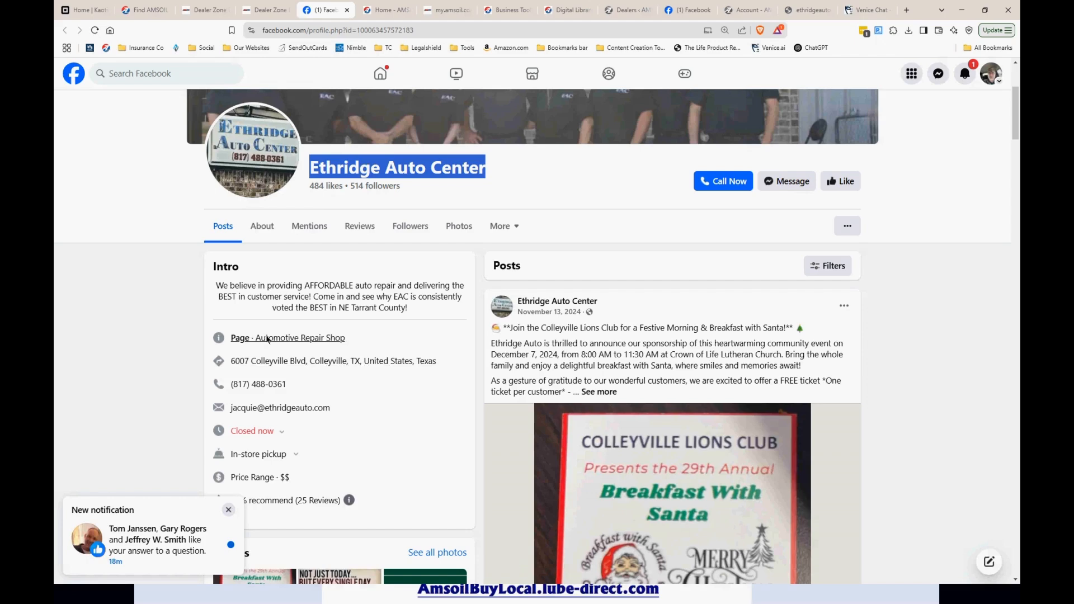
left_click(747, 10)
double_click(336, 338)
key("ctrl+c")
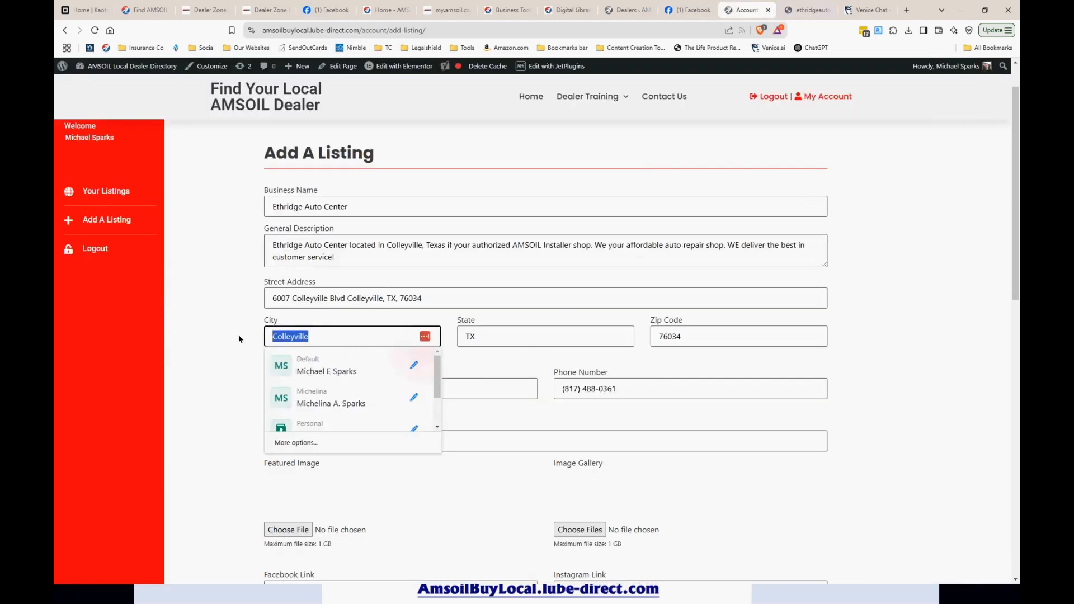
left_click(867, 10)
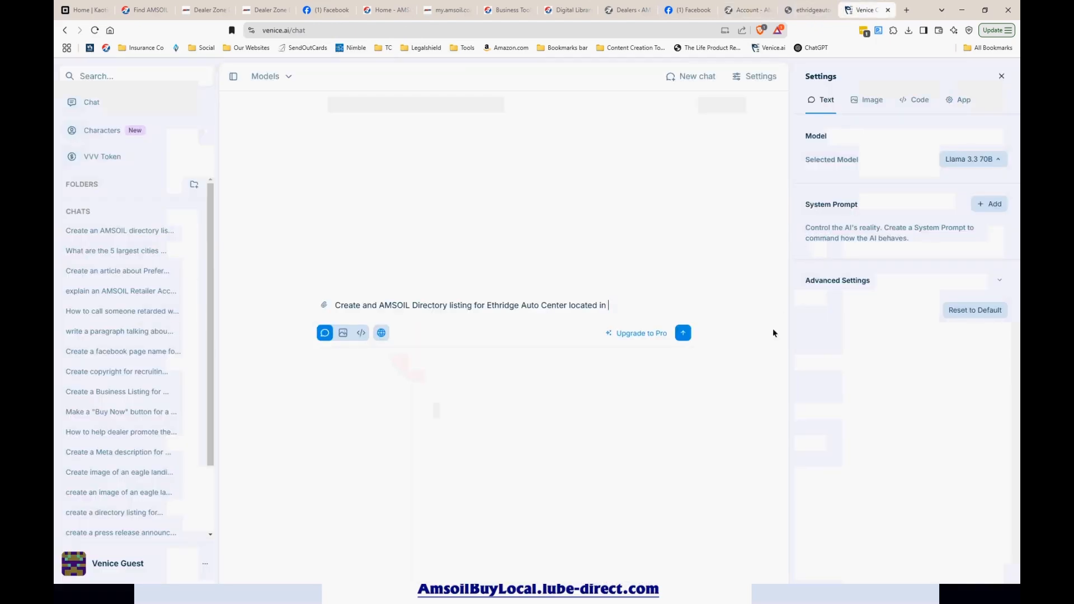
key("ctrl+v")
type("Texas")
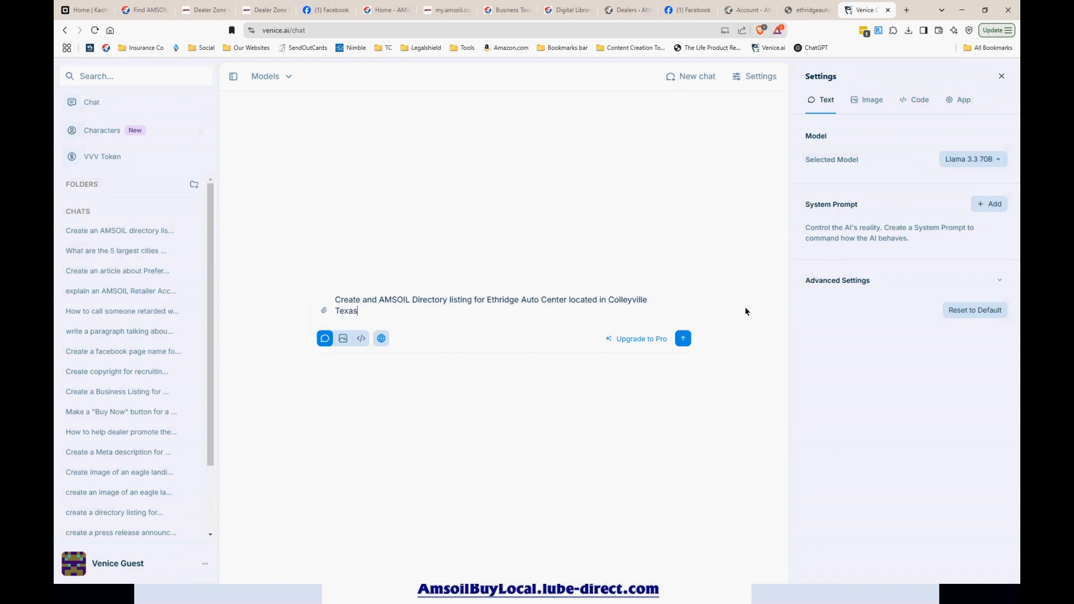
left_click(683, 339)
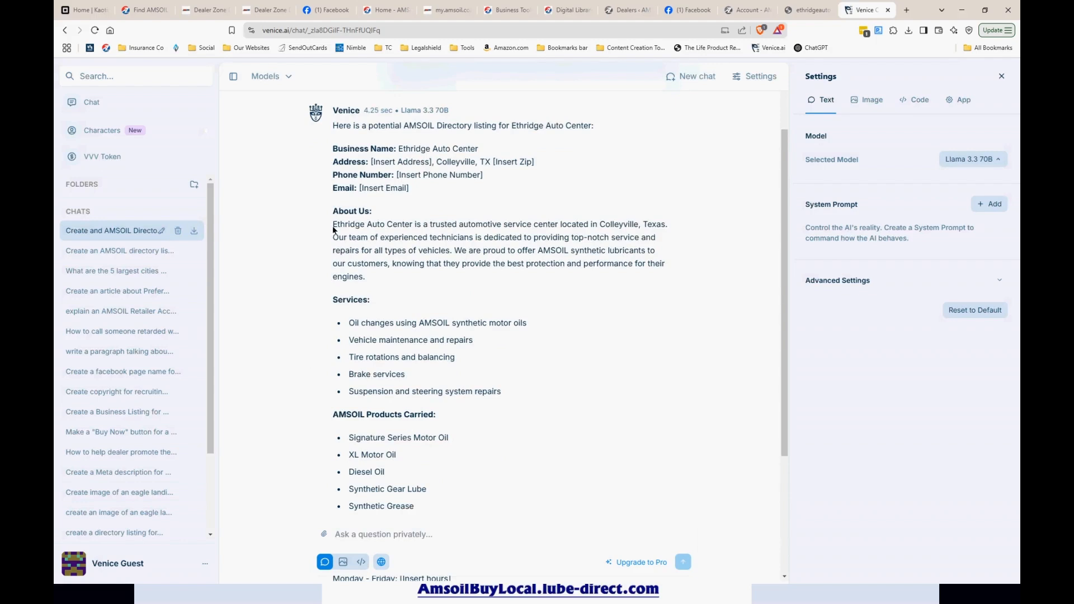
Step: Copy the generated About Us paragraph and Services list from Venice.ai into the General Description, beneath the existing text after a blank line
left_click_drag(333, 230, 515, 398)
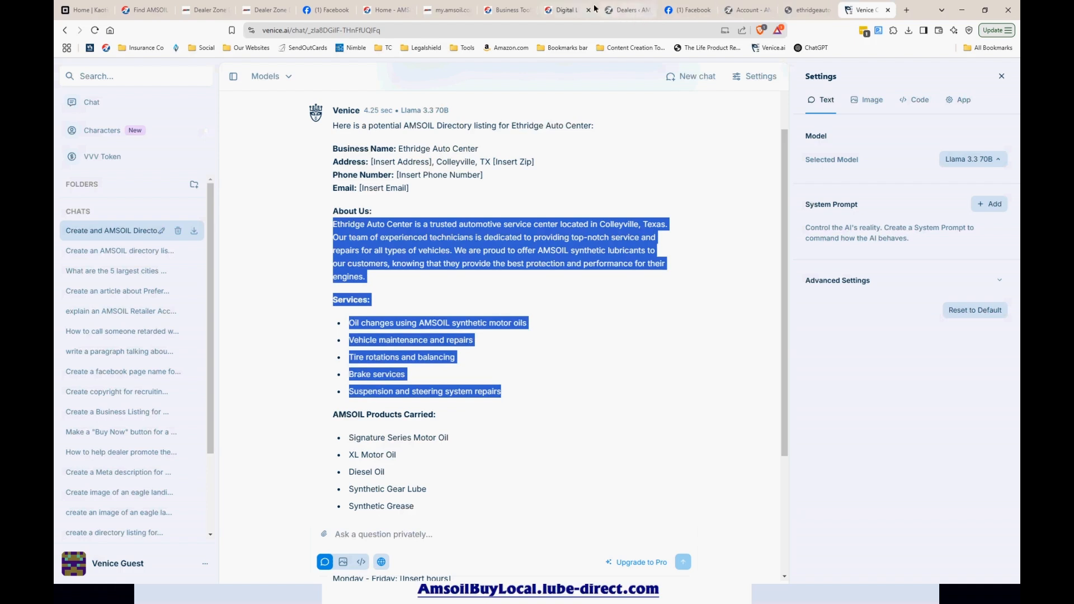
left_click(747, 9)
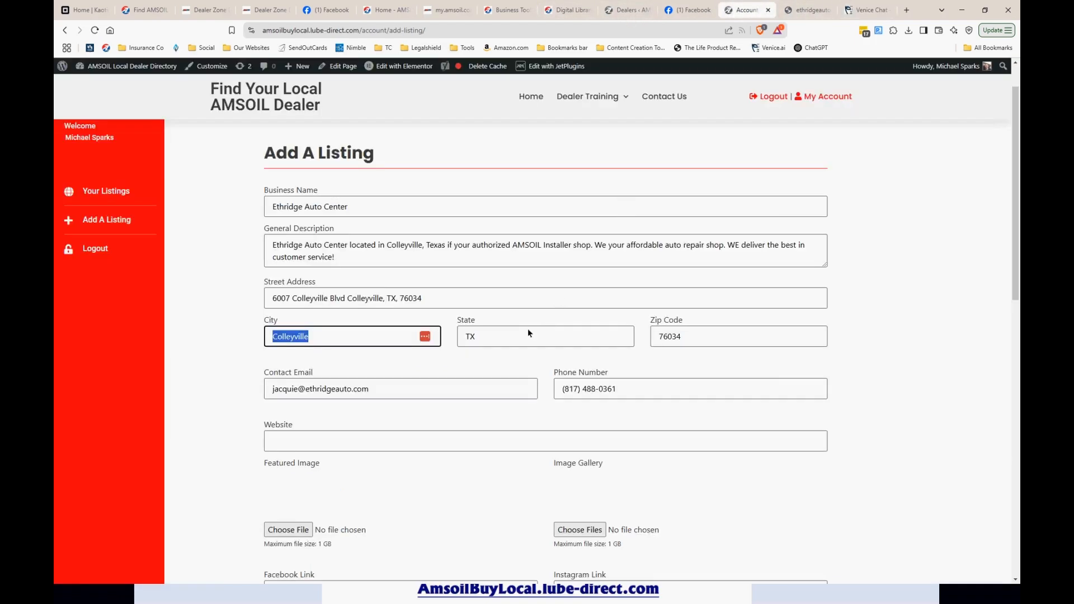
left_click(380, 255)
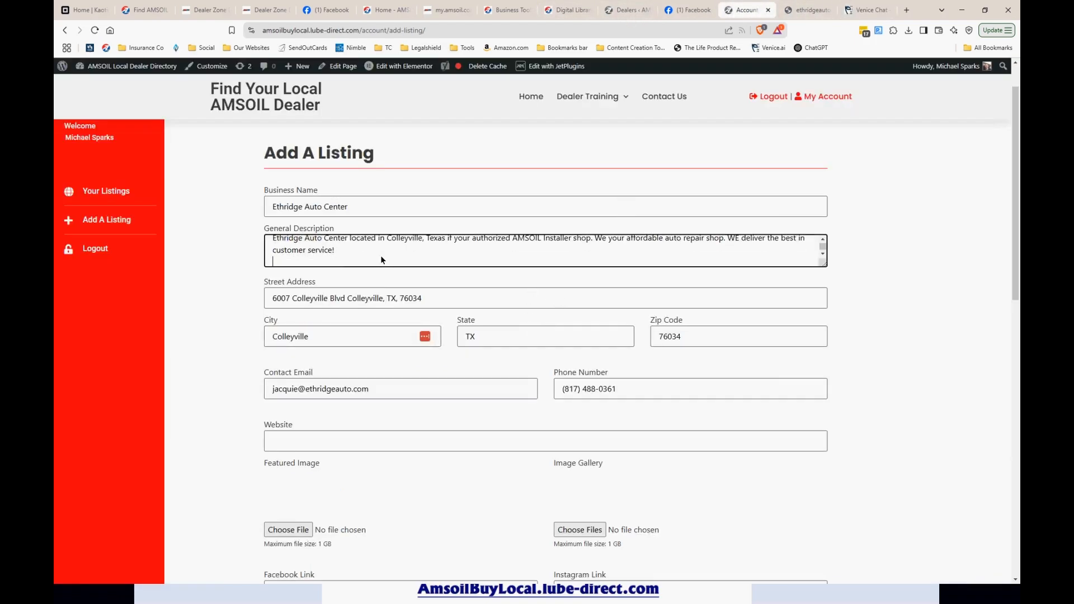
key("Return")
key("Return")
key("ctrl+v")
scroll(382, 260, "up", 5)
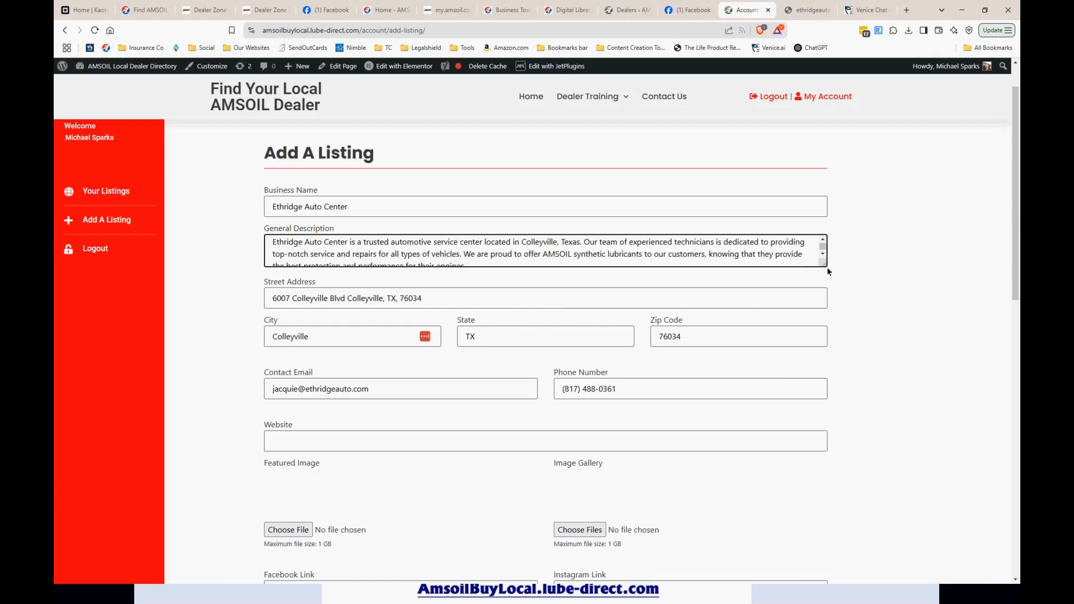
Step: Enlarge the General Description box and join the five services into one running list separated by " - "
left_click_drag(827, 270, 834, 368)
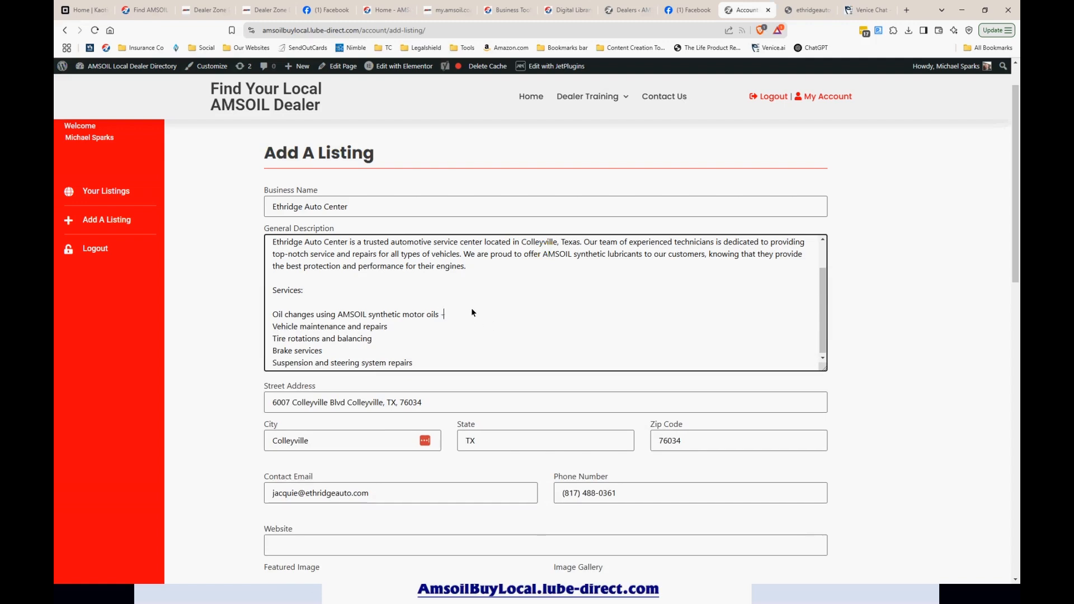
key("Delete")
left_click(571, 327)
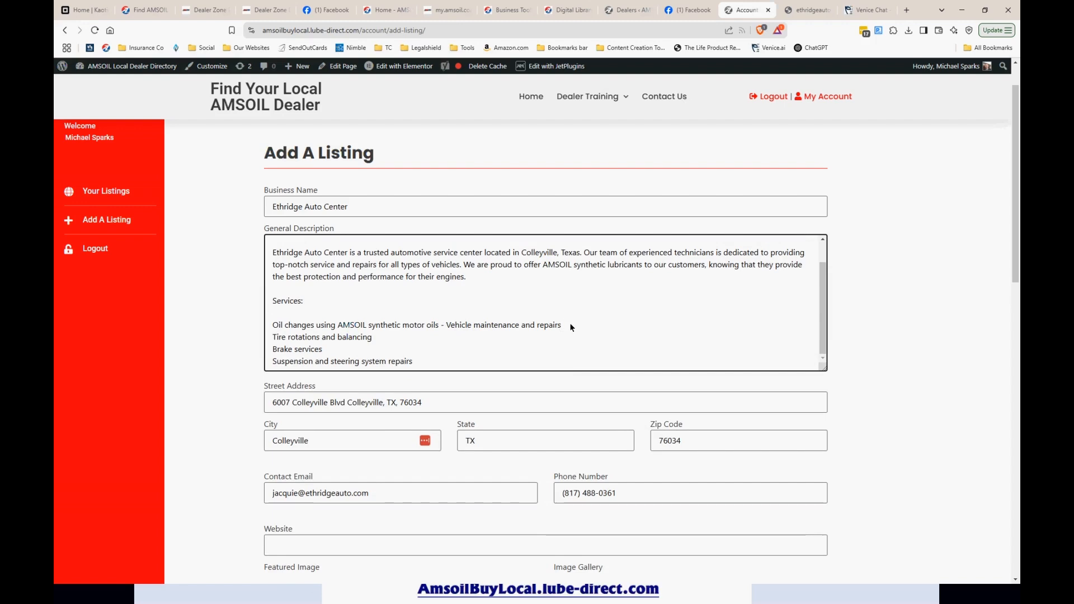
key("Delete")
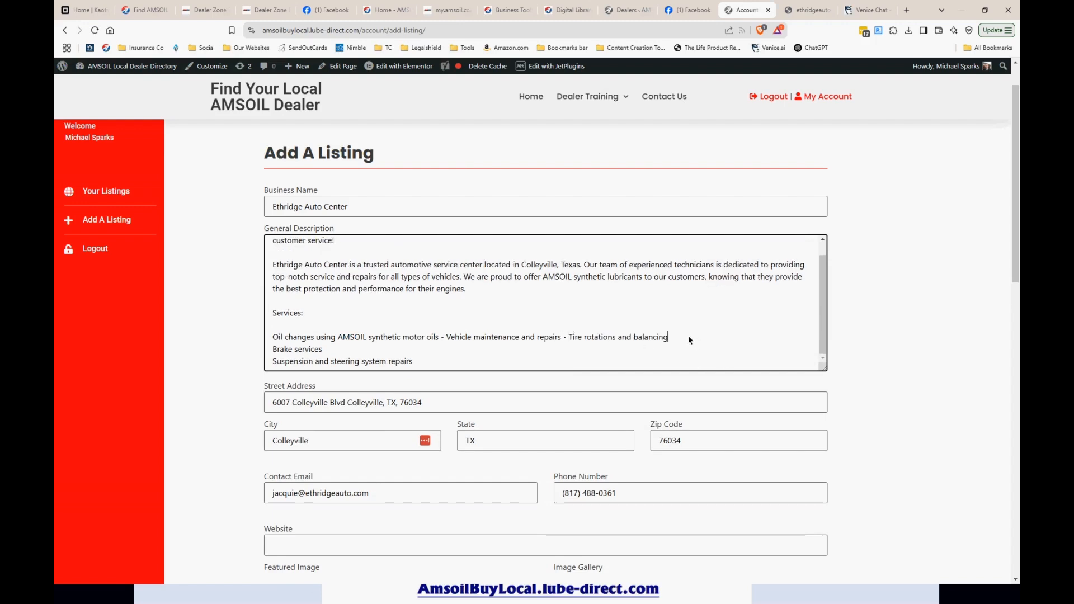
type("-")
key("Delete")
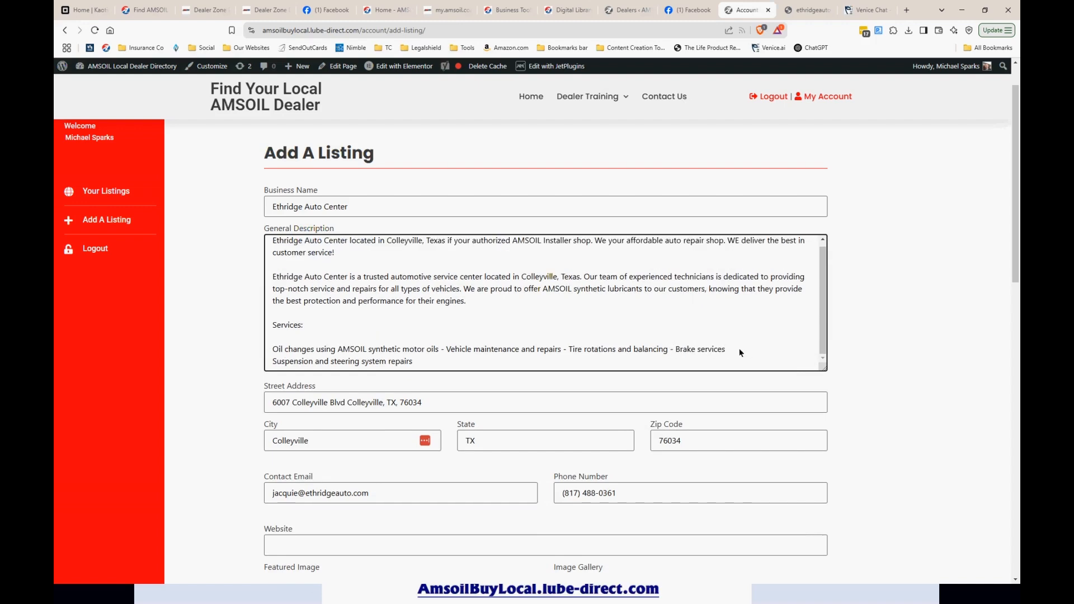
key("Delete")
type("-")
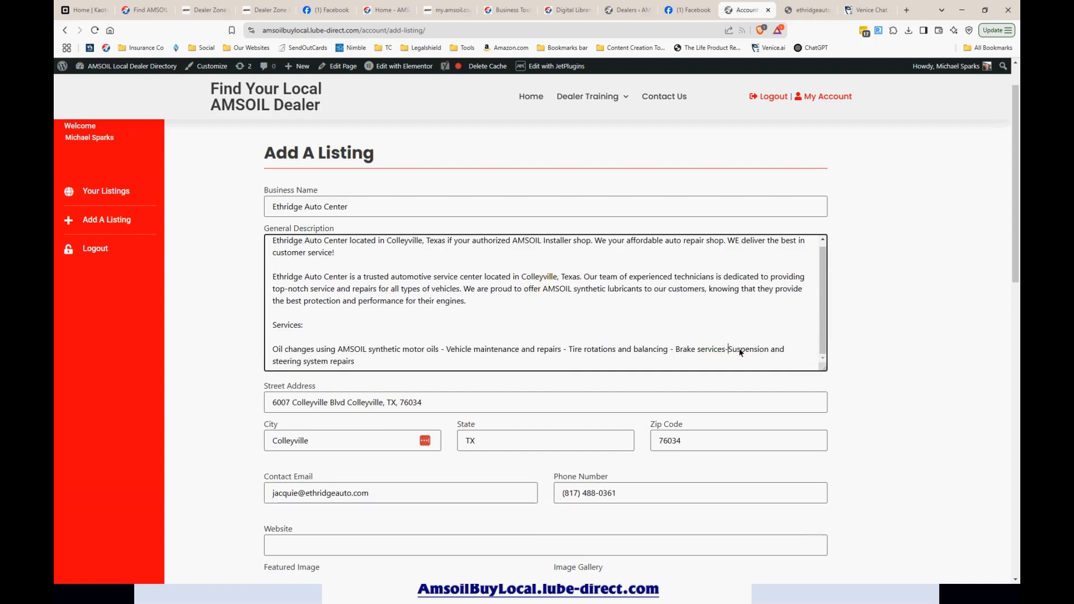
left_click(726, 349)
Step: Add a "Location:" heading to the General Description, a blank line beneath the services list
scroll(362, 344, "down", 1)
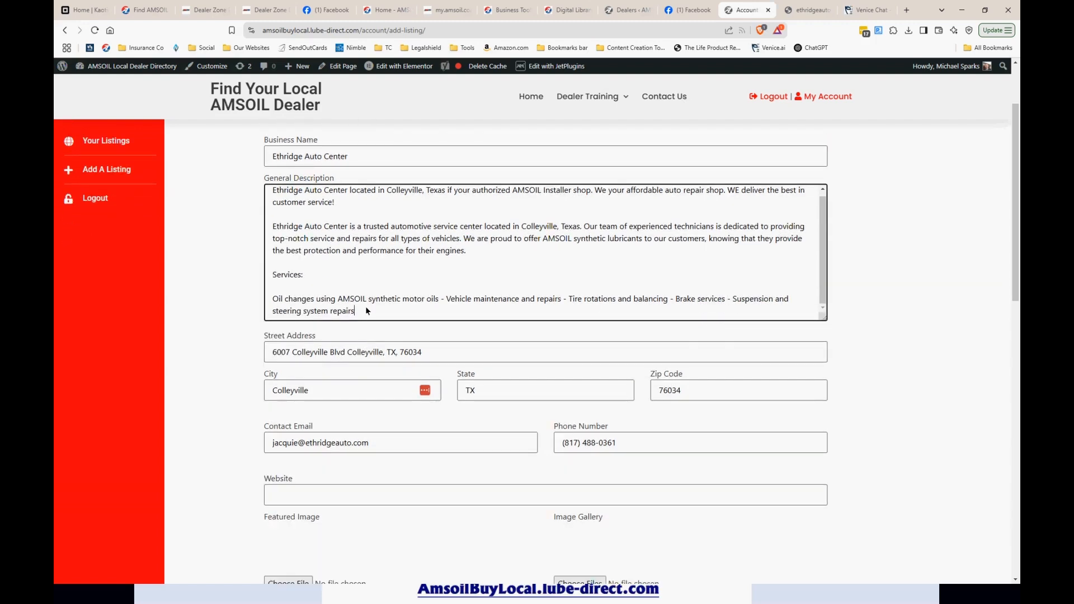
scroll(367, 310, "down", 2)
scroll(407, 261, "up", 1)
key("Return")
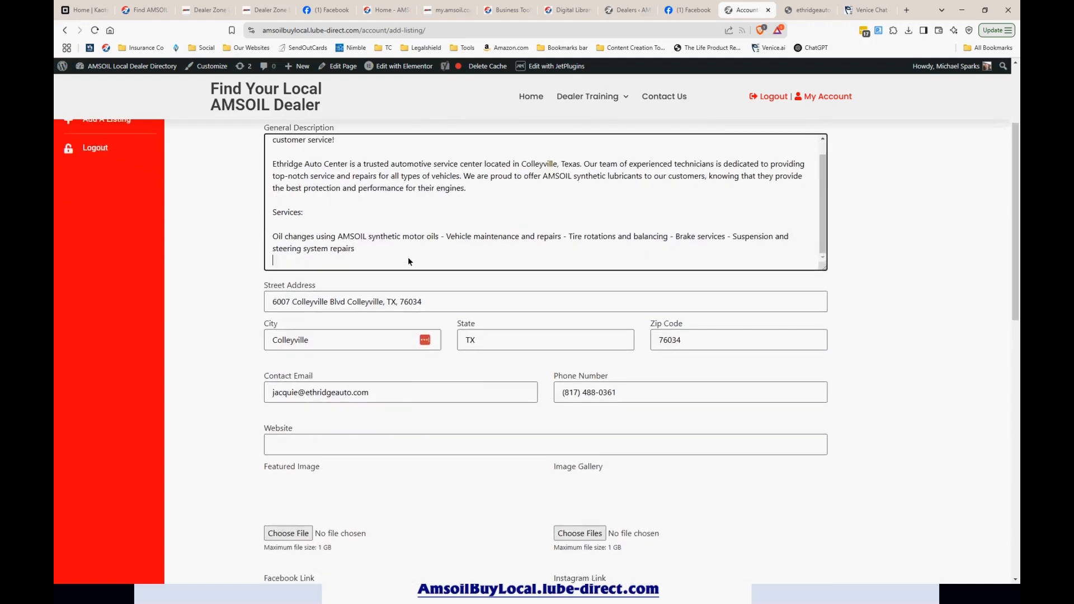
key("Return")
type("Loc")
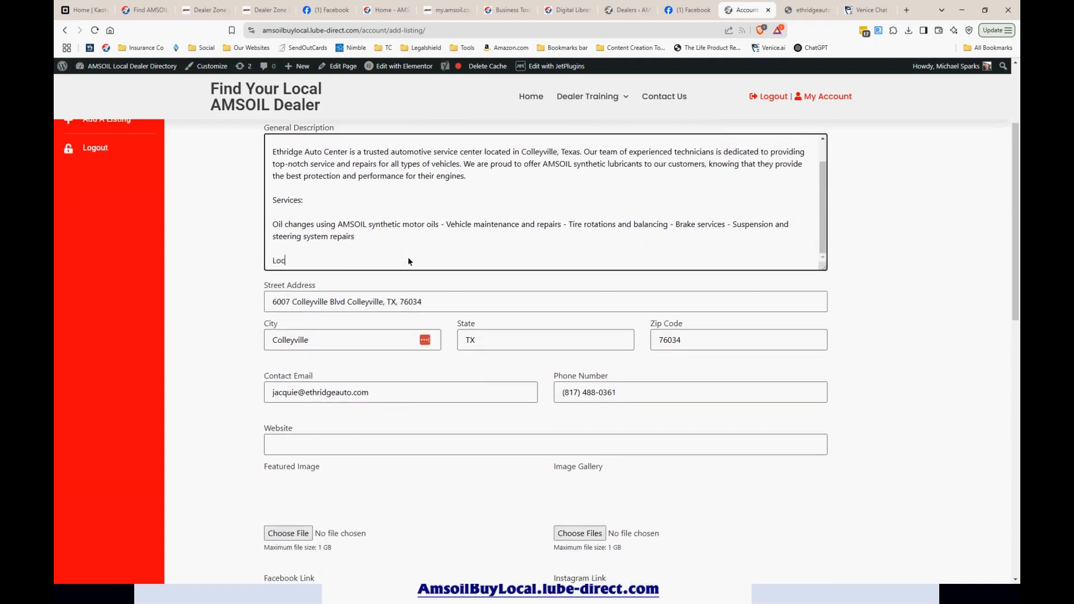
type("atio")
key("BackSpace")
key("BackSpace")
key("BackSpace")
key("BackSpace")
key("BackSpace")
type("cation:")
key("Return")
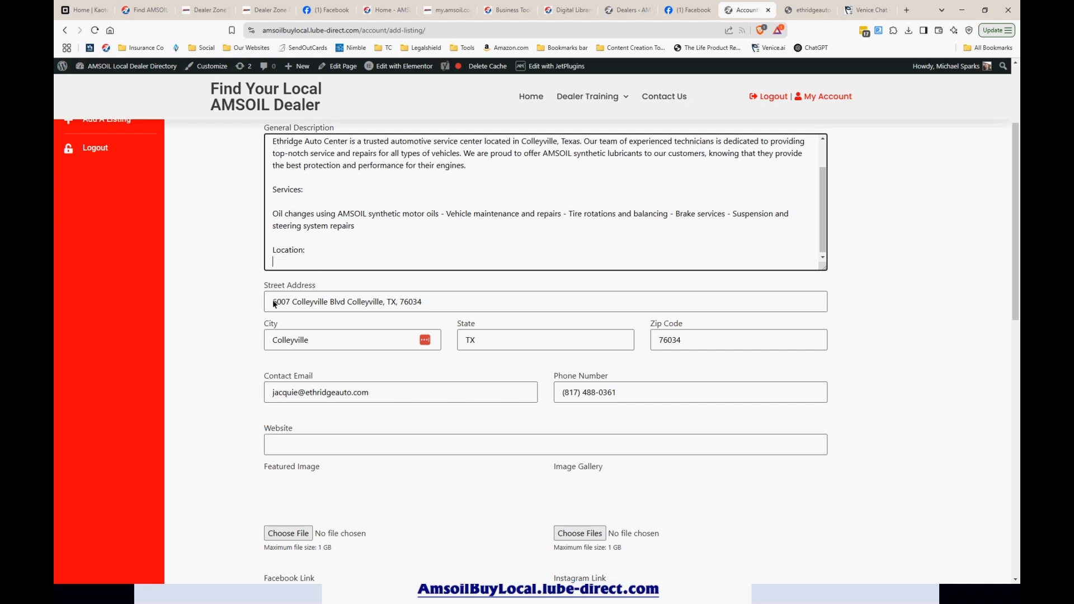
Step: Copy Ethridge Auto Center from the Business Name field into the General Description, directly beneath the "Location:" heading
left_click_drag(274, 304, 341, 301)
left_click(385, 255)
scroll(385, 254, "up", 1)
scroll(364, 145, "up", 2)
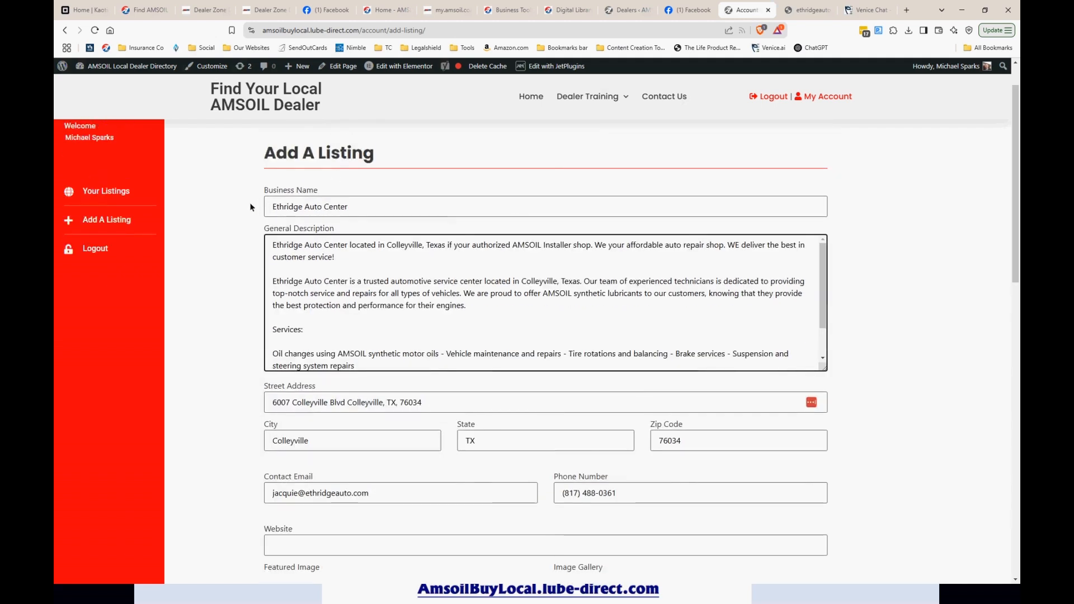
left_click_drag(274, 210, 347, 208)
key("ctrl+c")
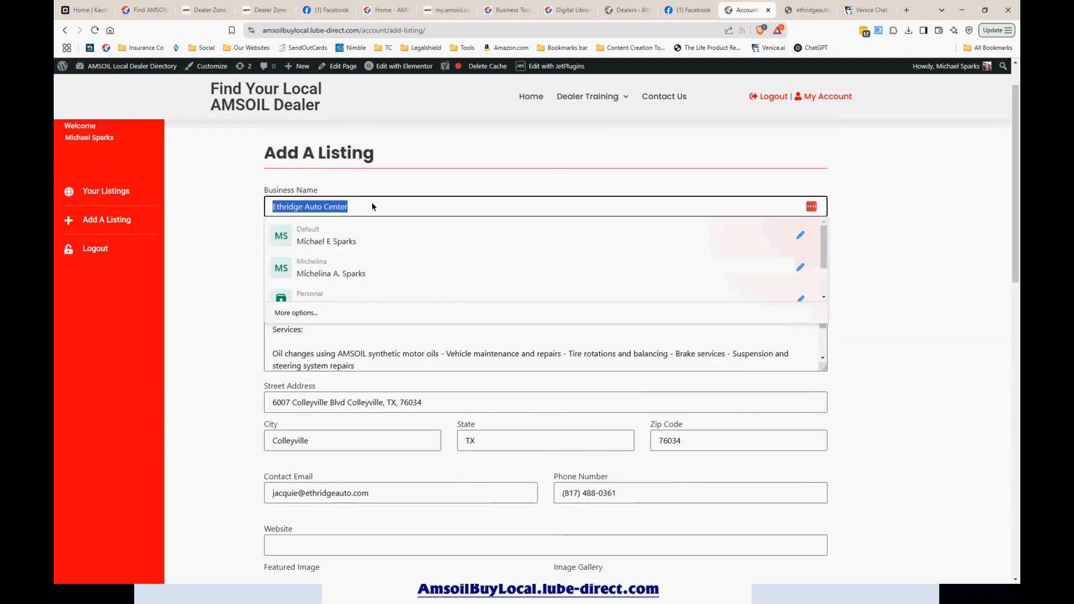
scroll(375, 185, "down", 4)
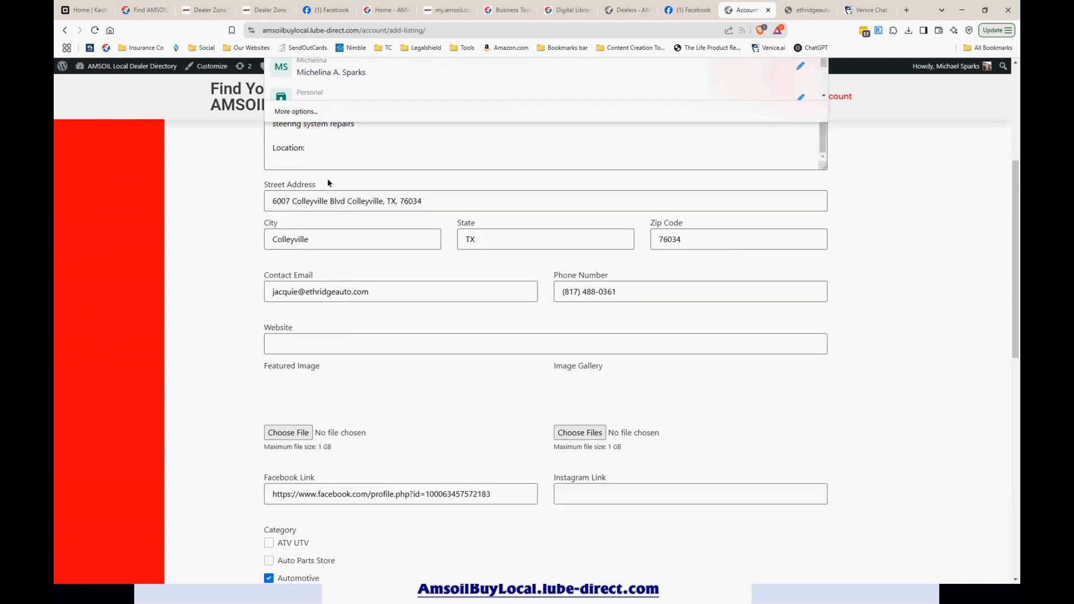
left_click(299, 162)
key("ctrl+v")
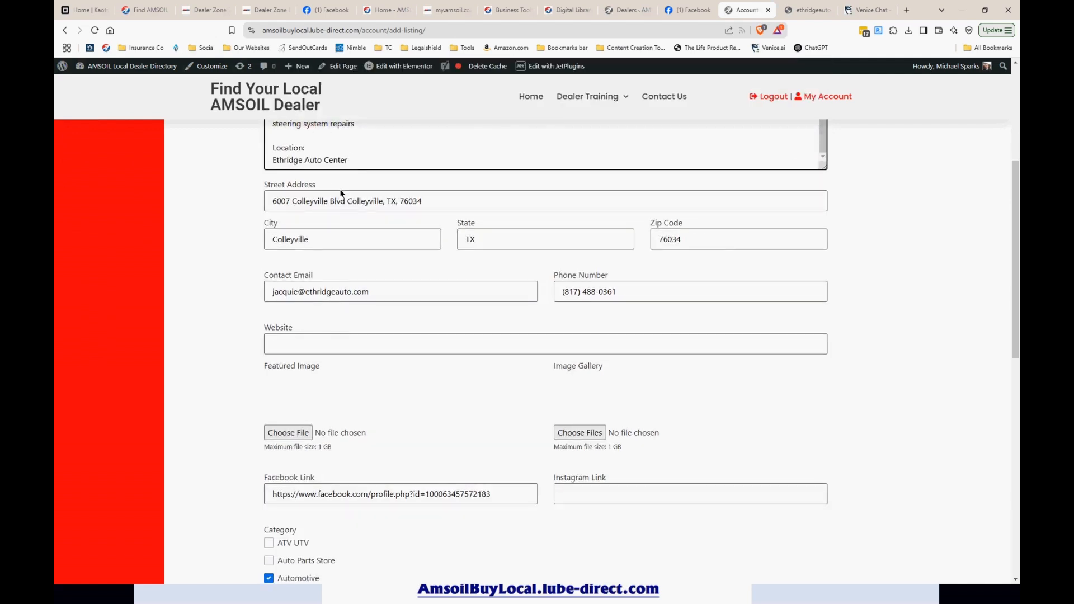
Step: Copy the shop's street address beneath its name in the General Description, add a period after "Blvd" and move the city part to its own line
left_click_drag(274, 205, 408, 208)
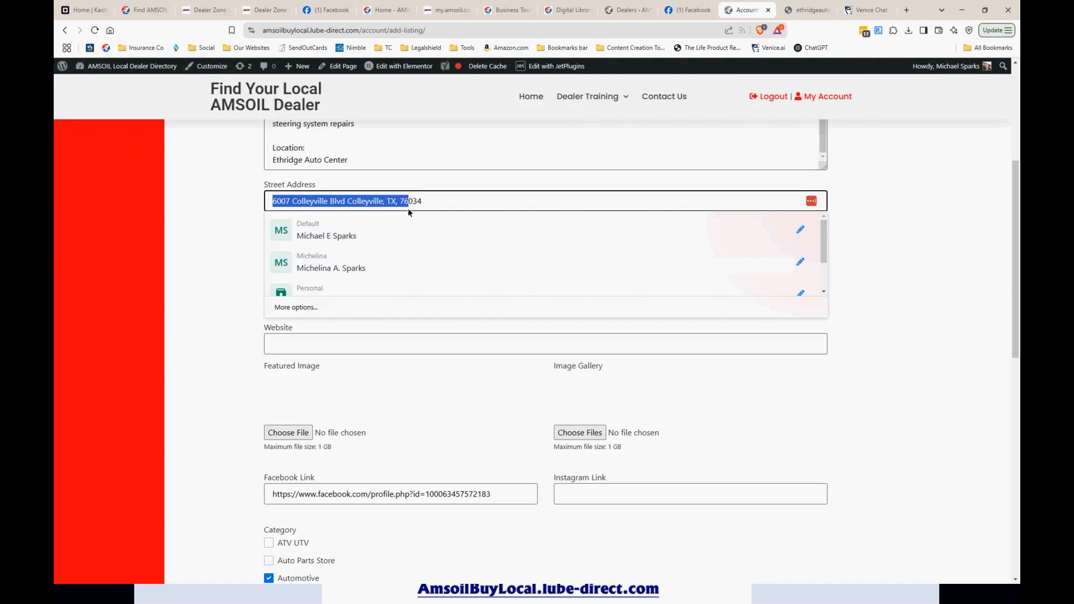
left_click(400, 150)
key("Return")
type("6007 Colleyville Blvd Colleyville, TX, 76034")
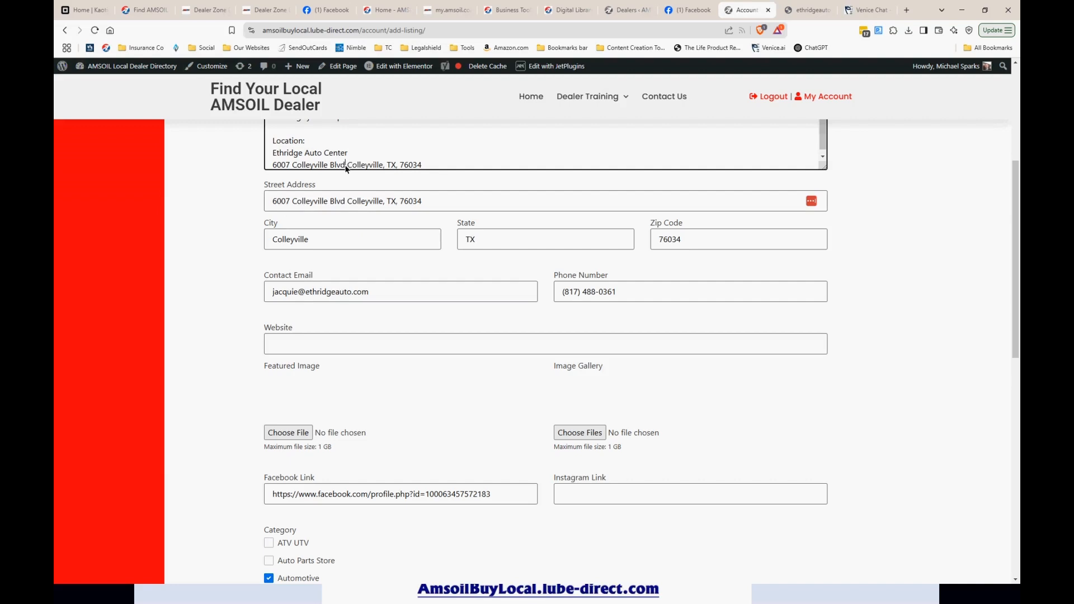
type(".")
key("Return")
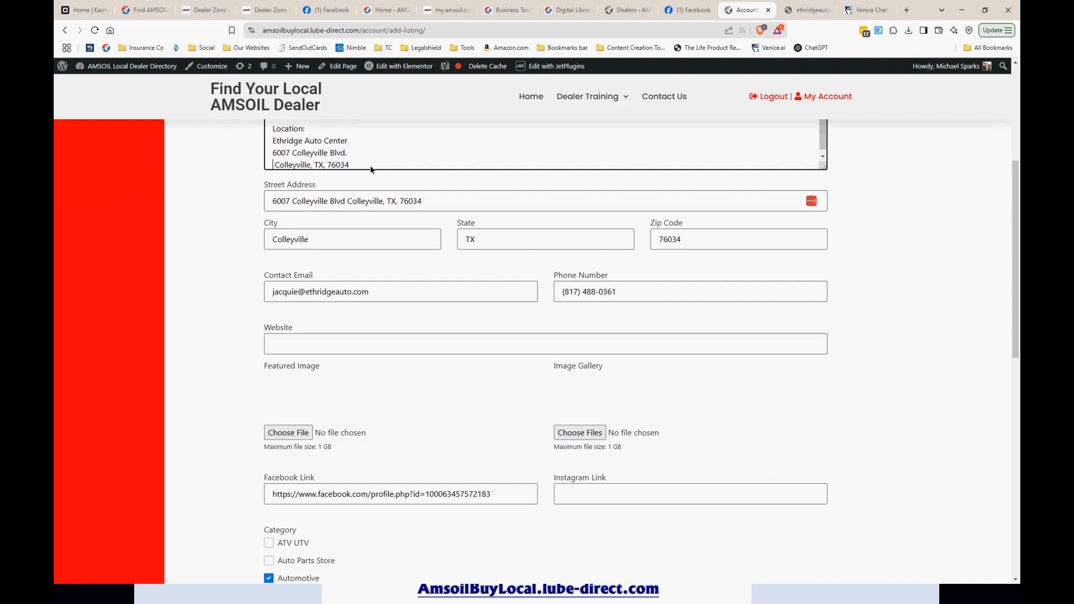
key("Delete")
Step: Add a "Phone:" line after a blank line in the General Description, with the number copied from the Phone Number field
key("Return")
key("Return")
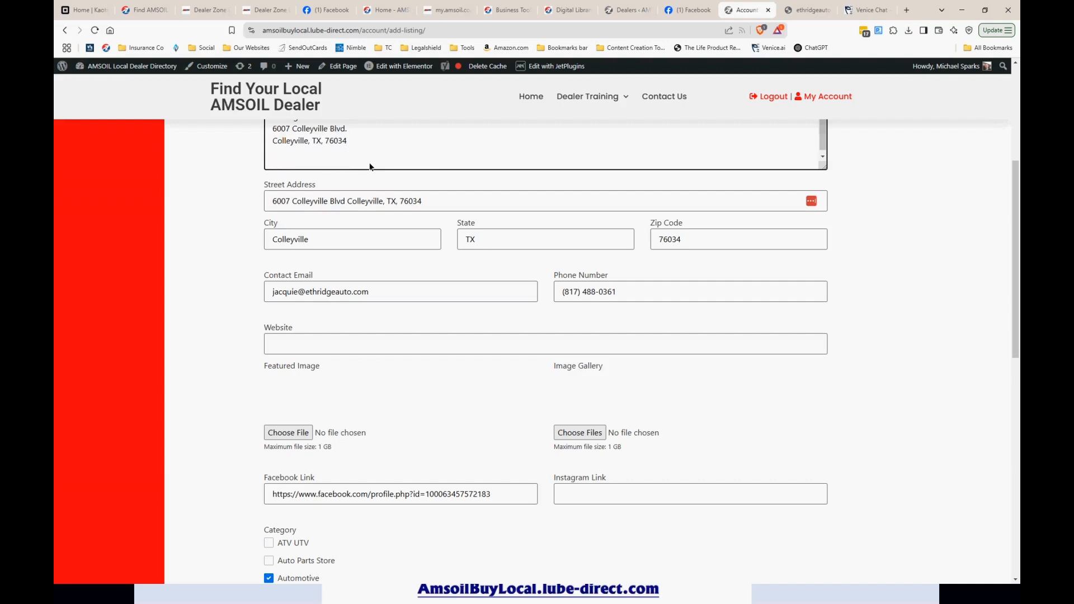
type("Phone:")
left_click_drag(622, 293, 557, 294)
key("ctrl+c")
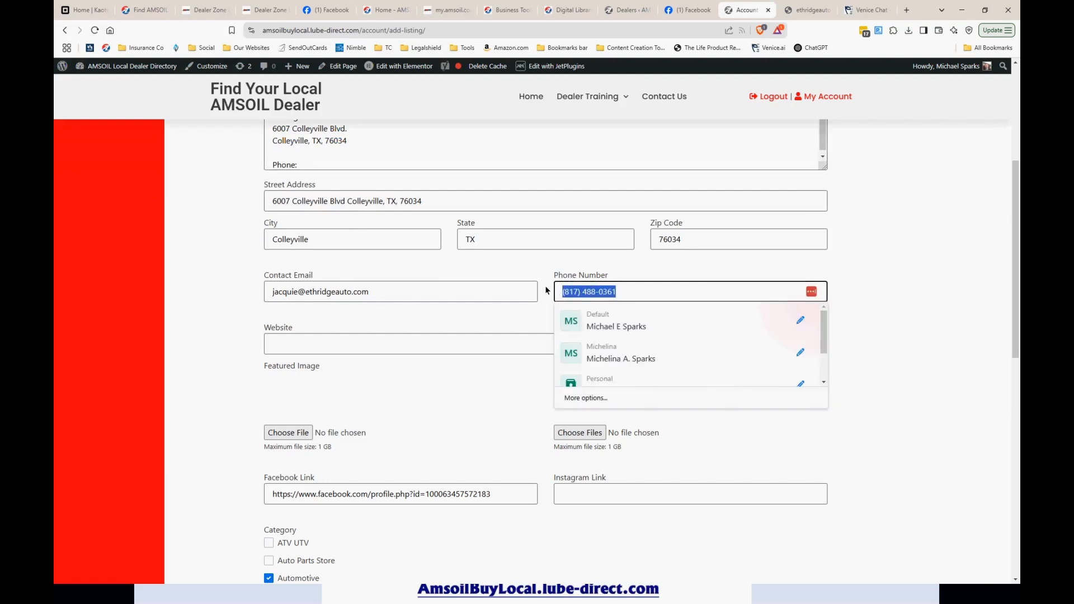
scroll(336, 224, "up", 1)
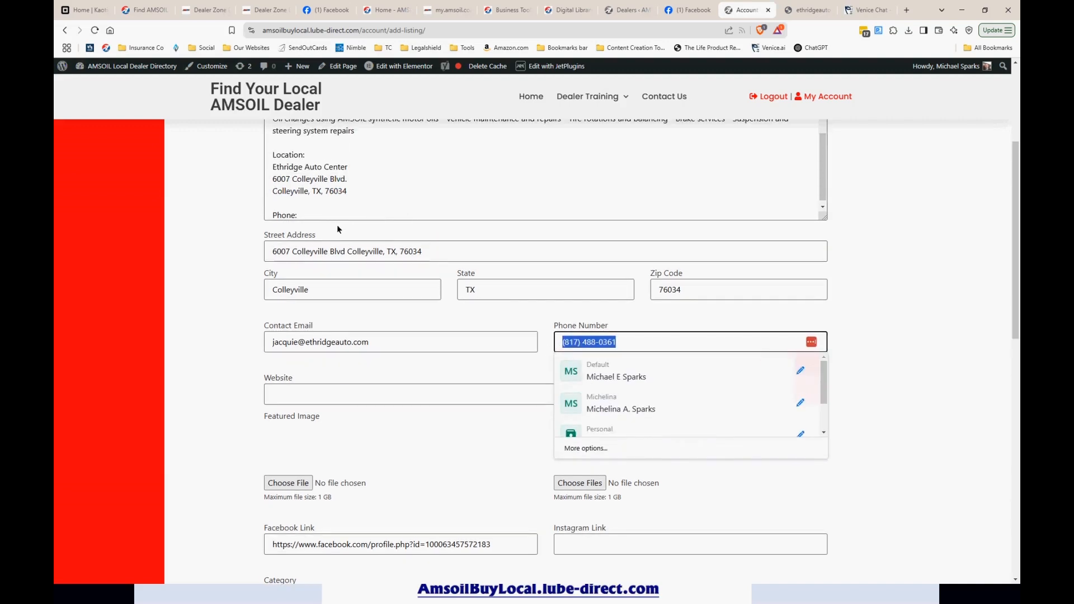
left_click(330, 220)
key("ctrl+v")
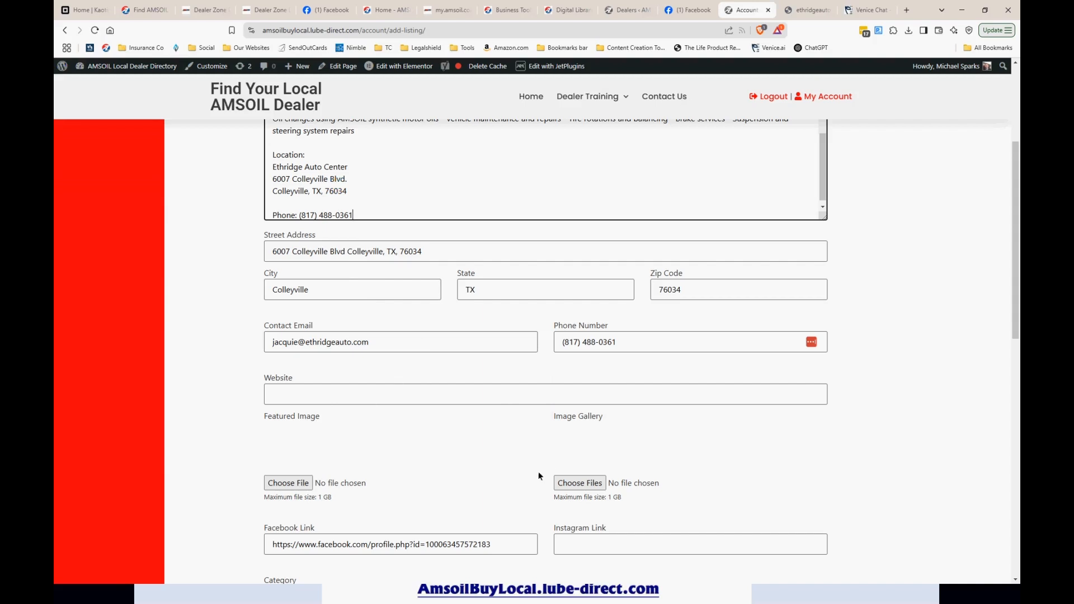
Step: Close the spare Facebook home feed page
scroll(319, 414, "down", 2)
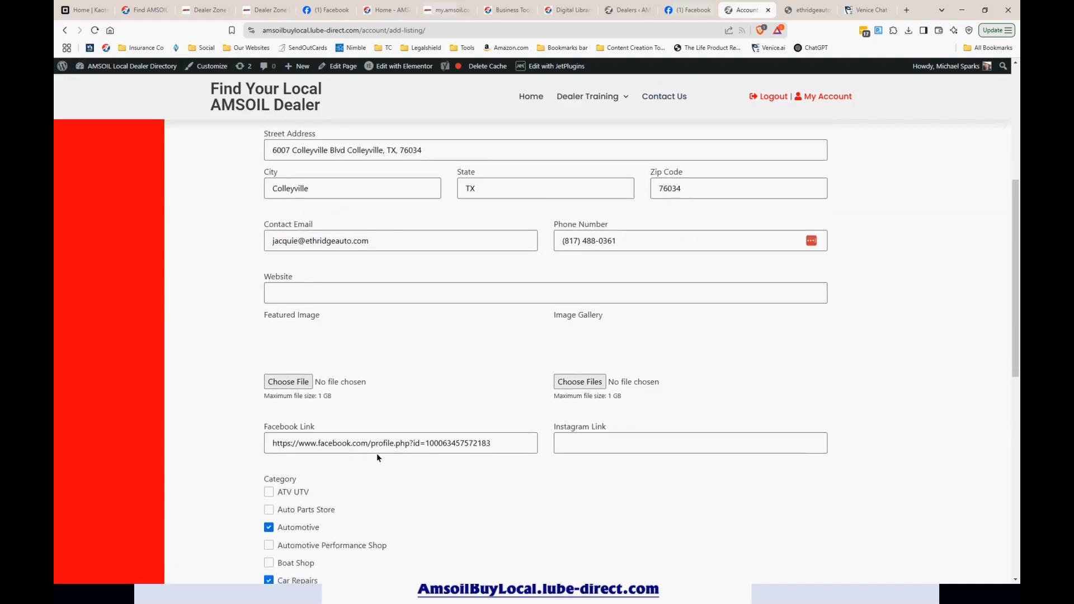
scroll(376, 451, "down", 2)
scroll(377, 452, "up", 2)
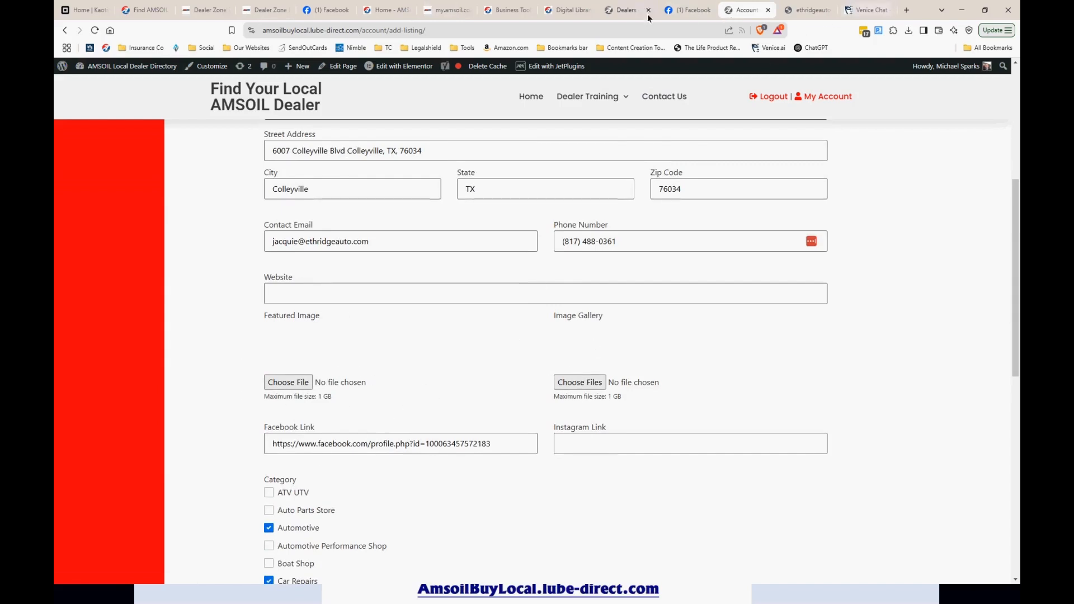
left_click(668, 10)
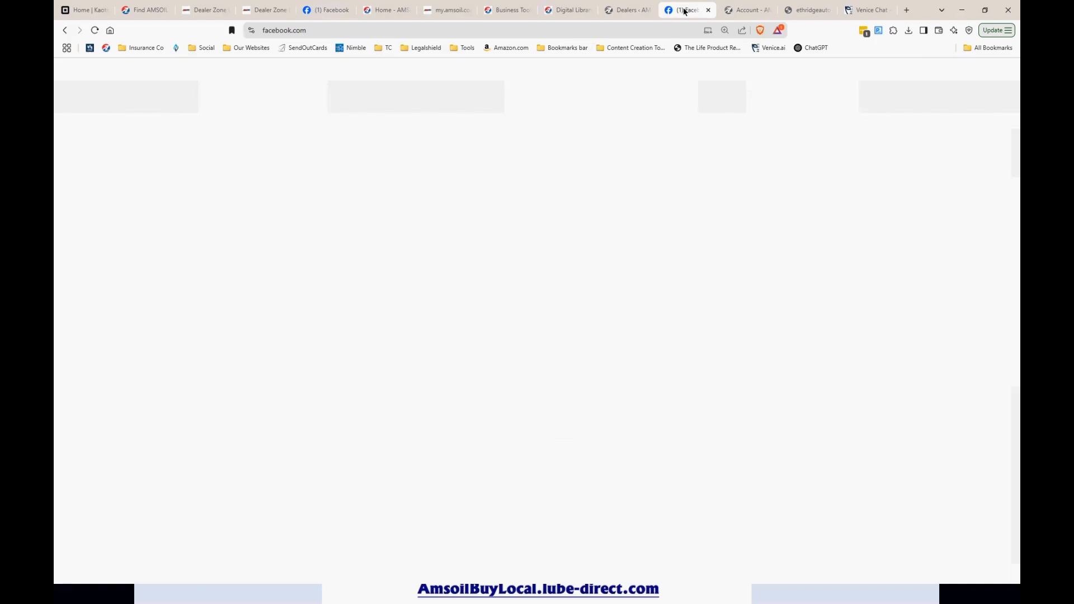
left_click(708, 10)
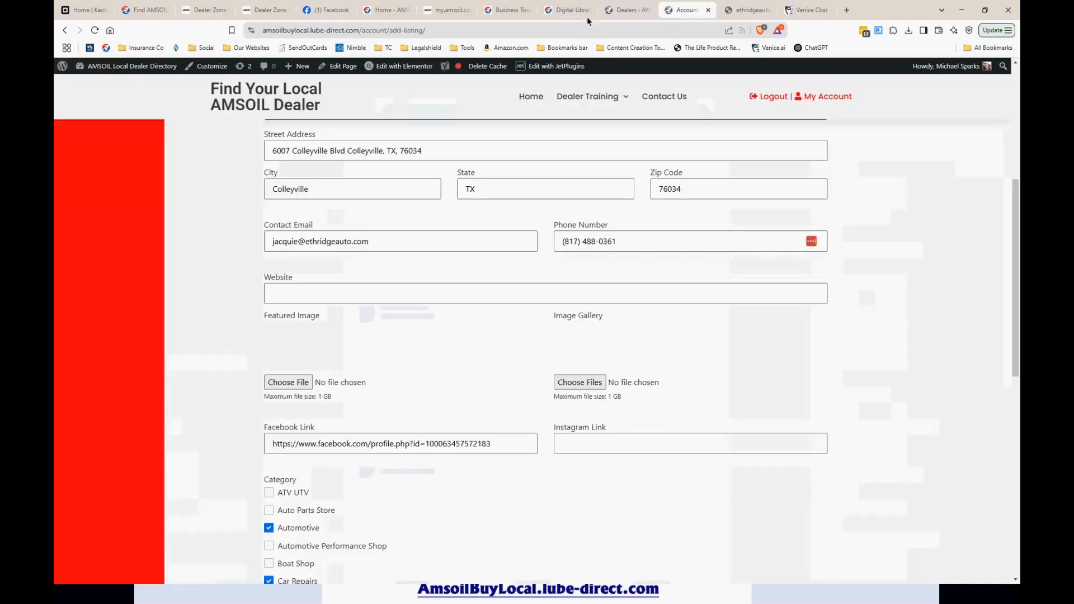
Step: View the enlarged profile pictures on Ethridge Auto Center's Facebook page
left_click(330, 11)
triple_click(397, 369)
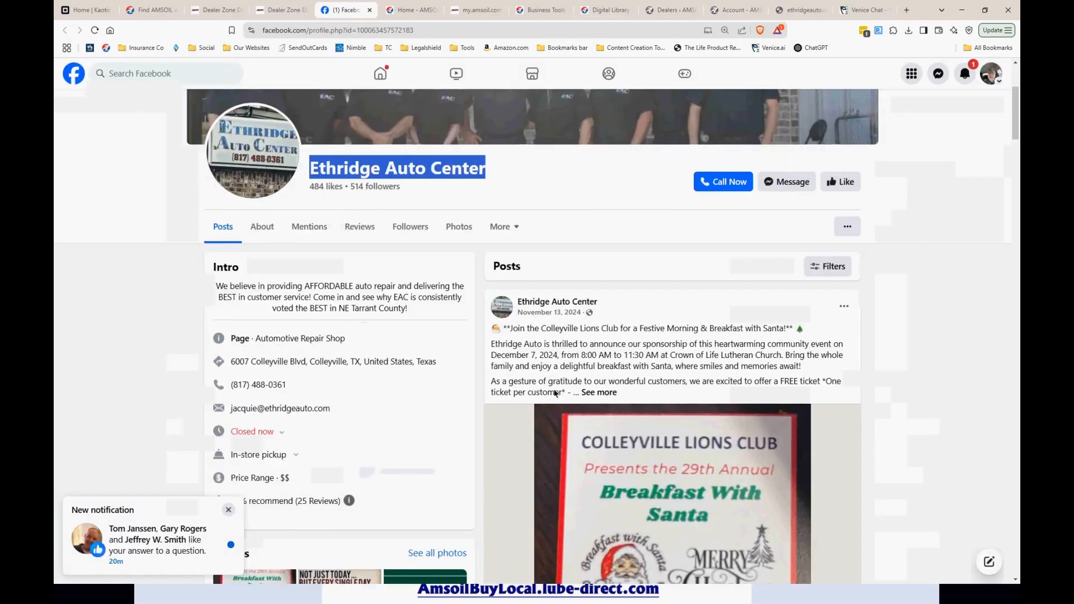
left_click(248, 348)
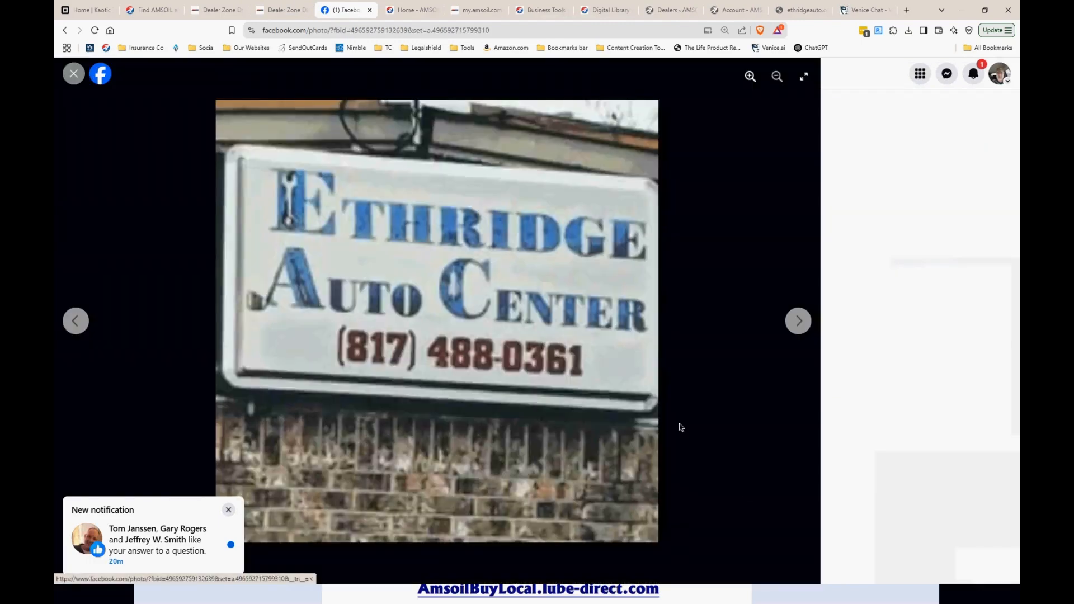
left_click(799, 321)
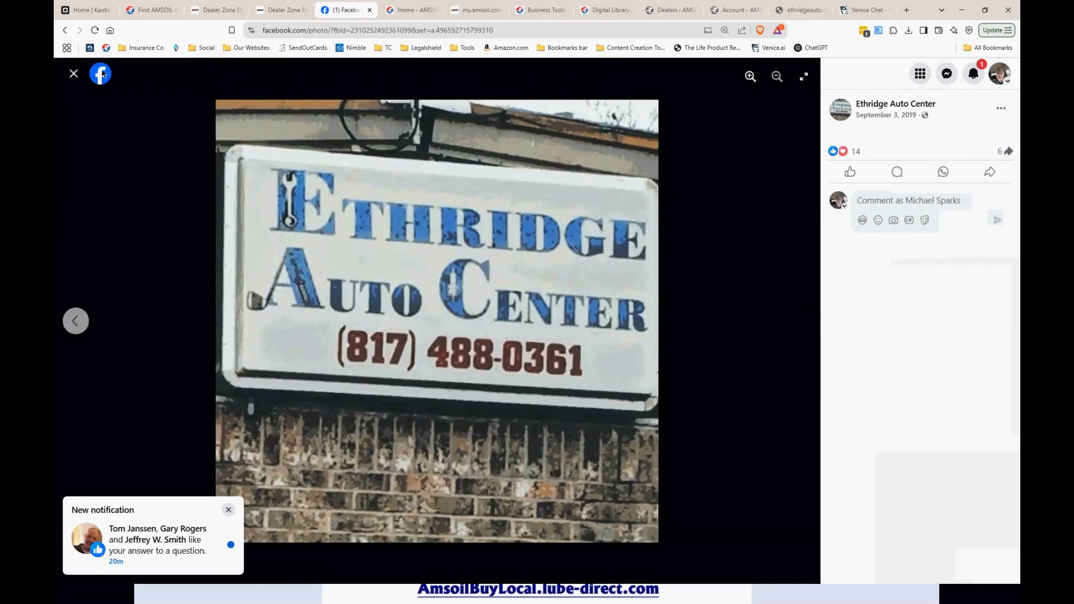
left_click(73, 74)
Step: Browse Ethridge Auto Center's Facebook photos and open the one of two men standing in front of the shop
scroll(366, 402, "down", 5)
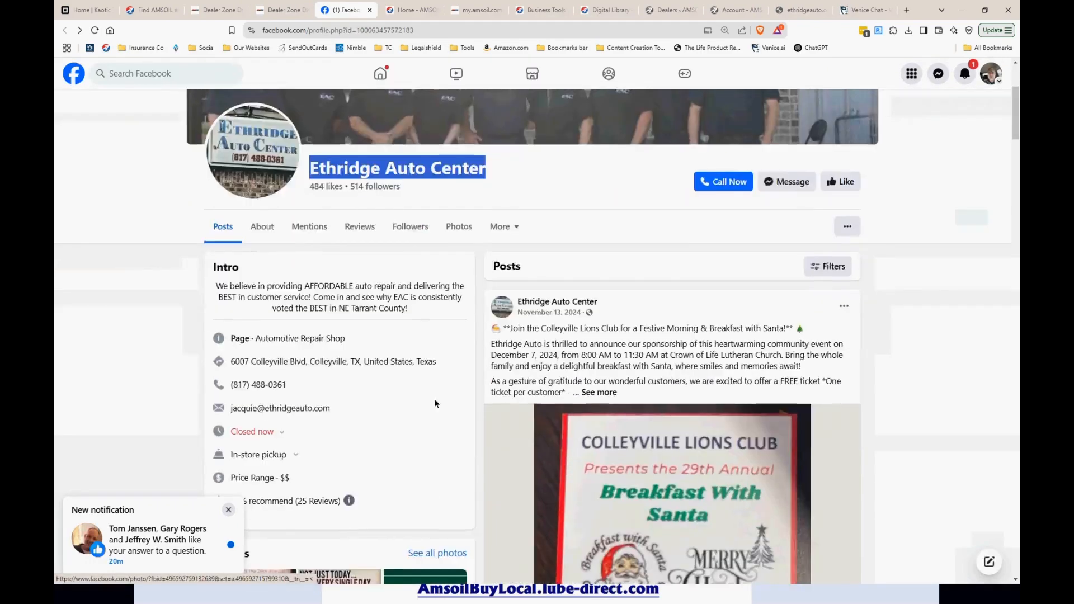
scroll(373, 326, "up", 3)
left_click(458, 326)
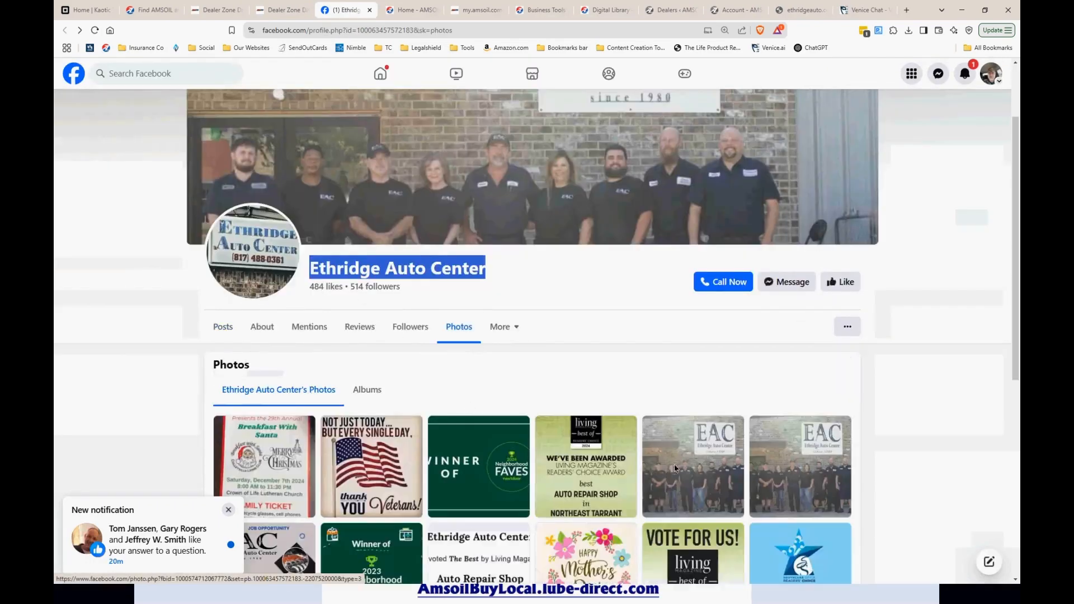
scroll(716, 472, "down", 2)
scroll(716, 473, "down", 6)
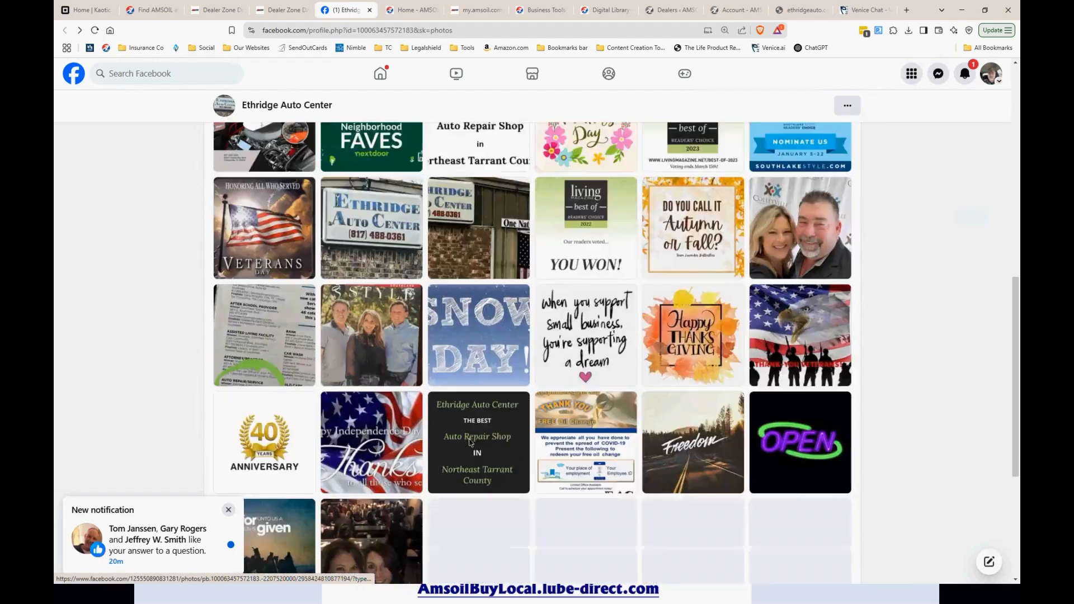
scroll(601, 371, "down", 3)
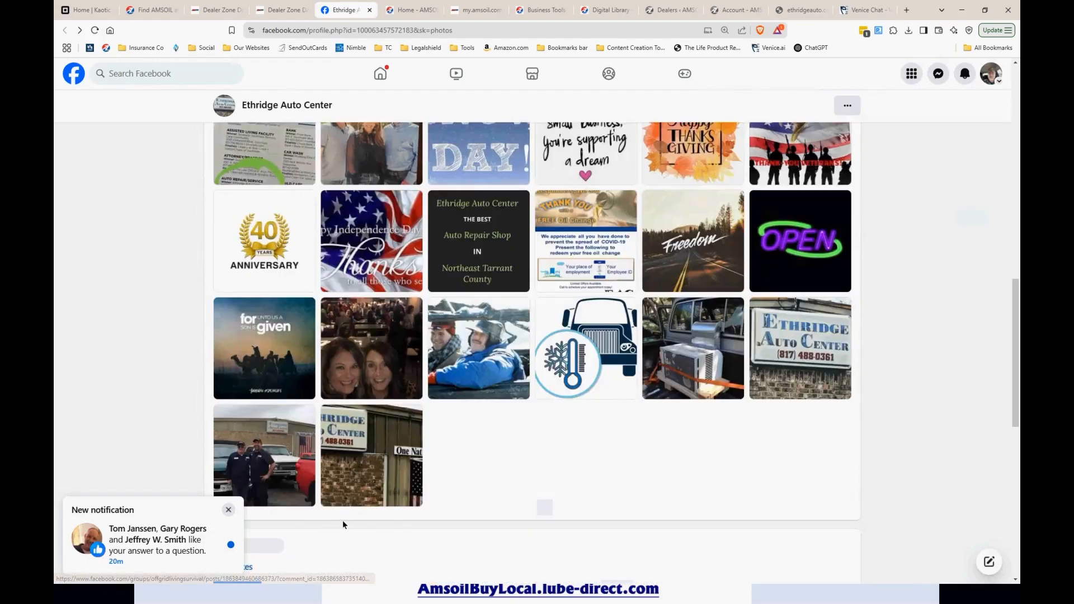
left_click(275, 433)
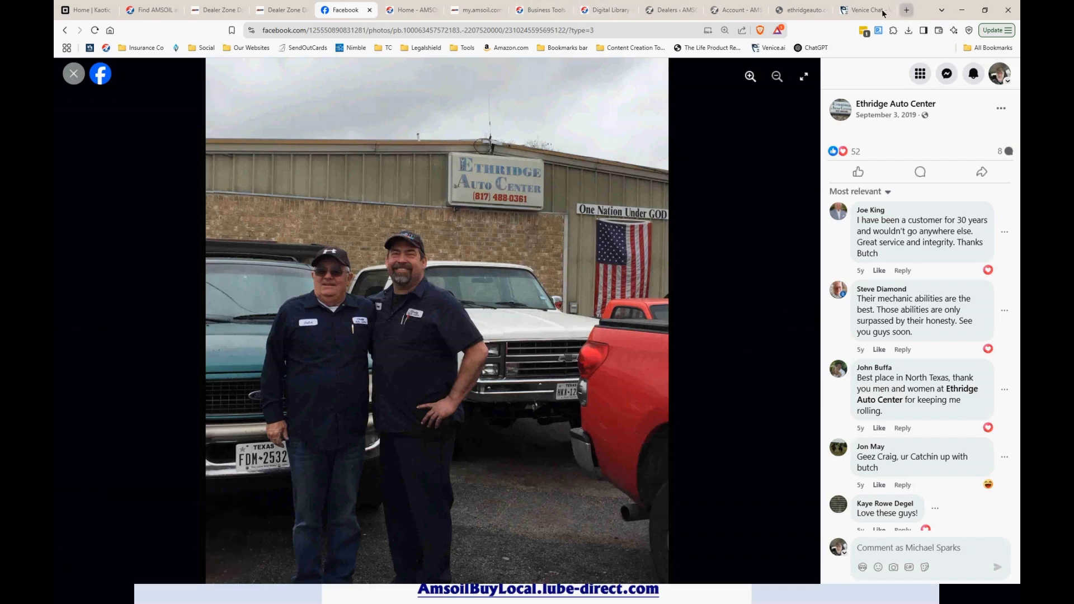
Step: Replace the Venice.ai chat with google.com and open Google Maps from there
left_click(862, 11)
left_click(567, 35)
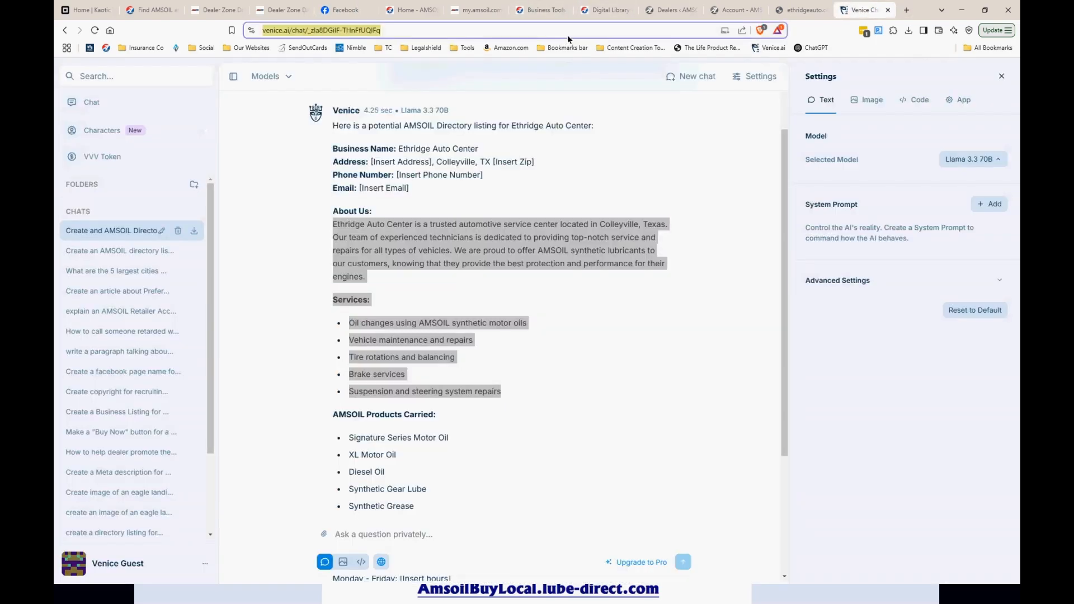
type("google.com")
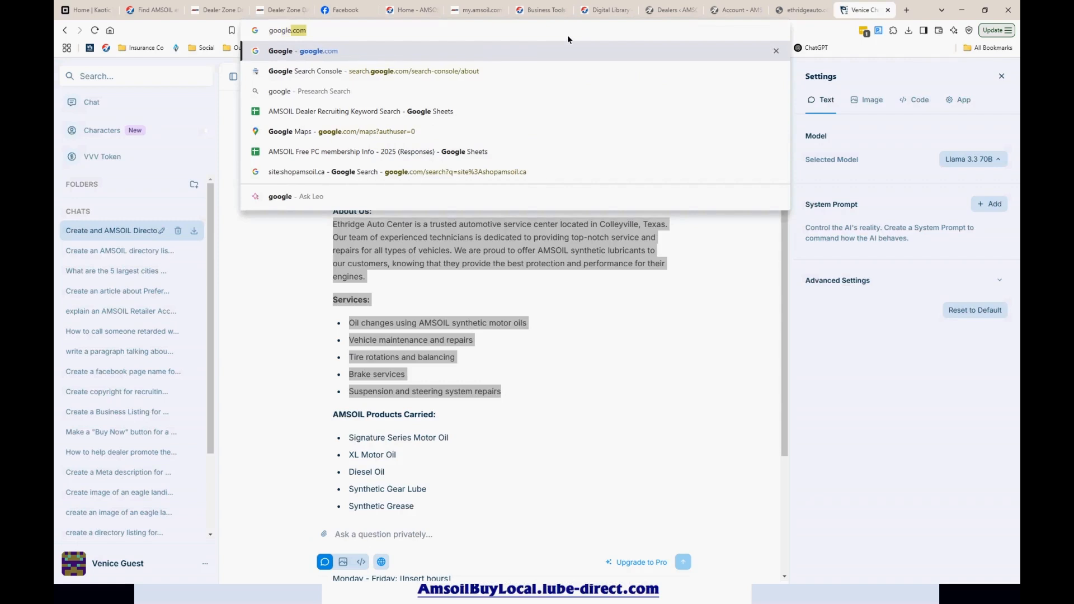
key("Return")
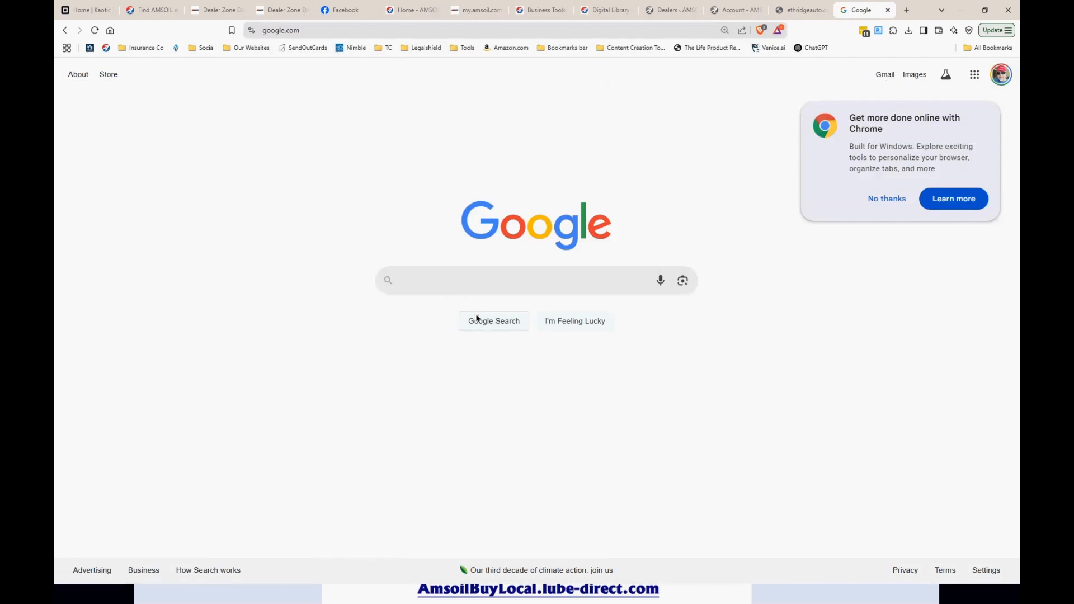
left_click(974, 75)
left_click(863, 187)
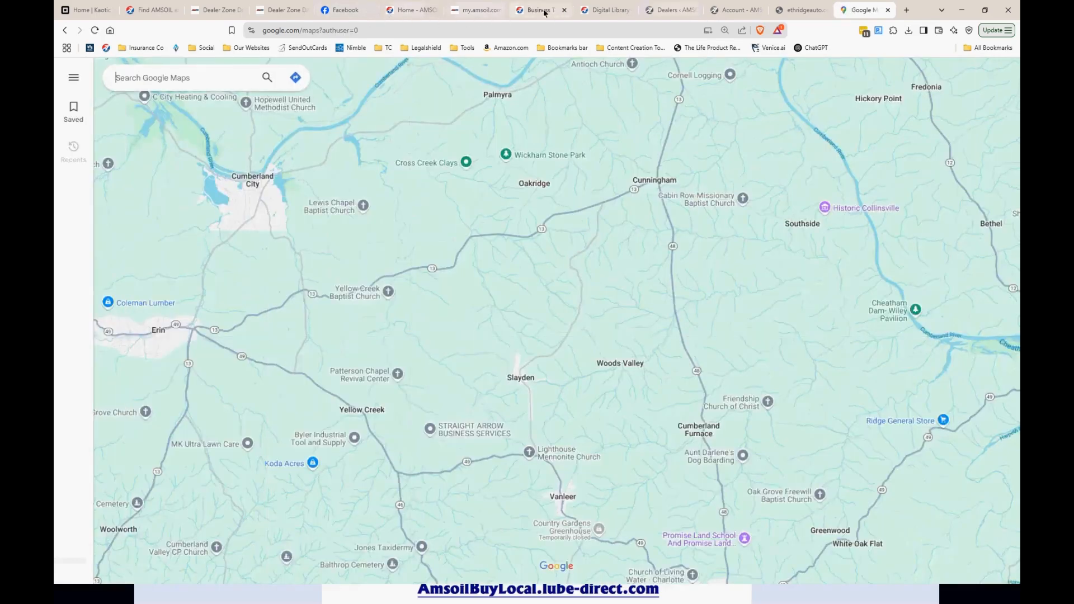
Step: Copy the street address from the Ethridge Auto Center listing form, search for it in Google Maps, and open the building's Street View
left_click(538, 13)
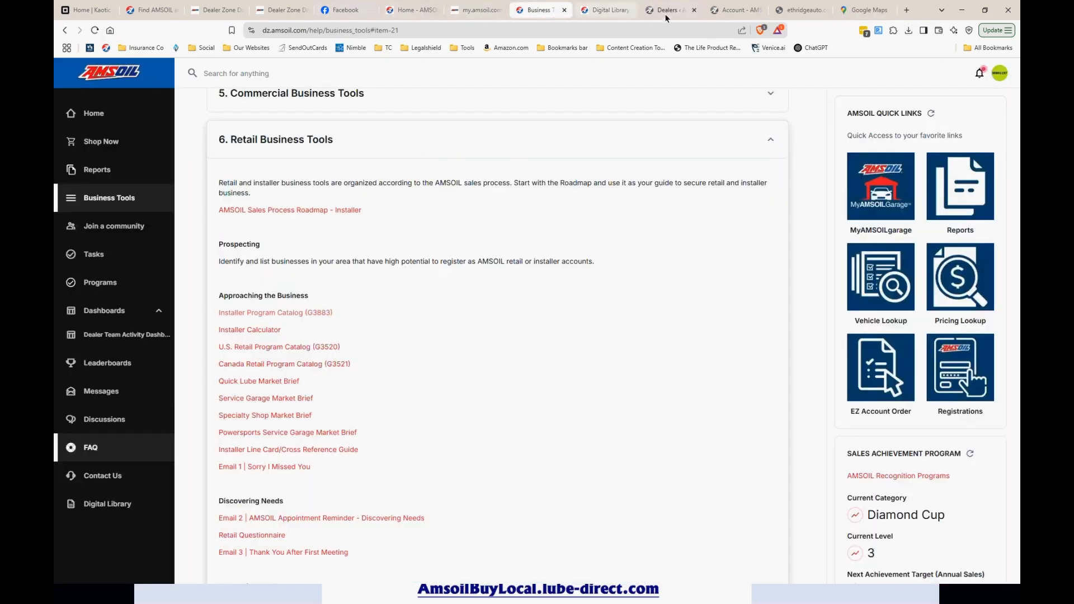
left_click(724, 12)
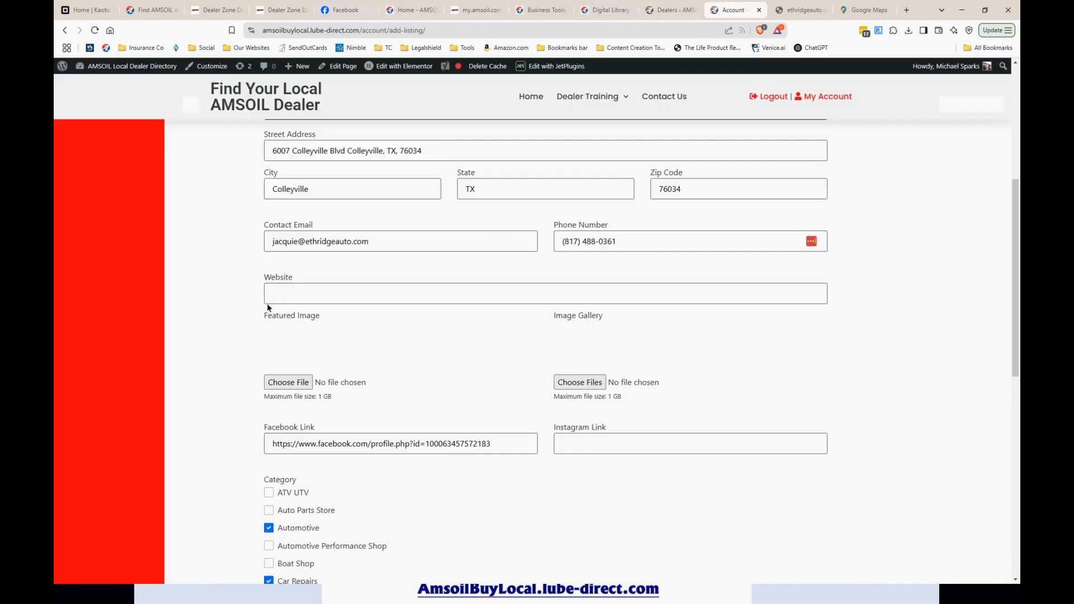
triple_click(449, 156)
key("ctrl+c")
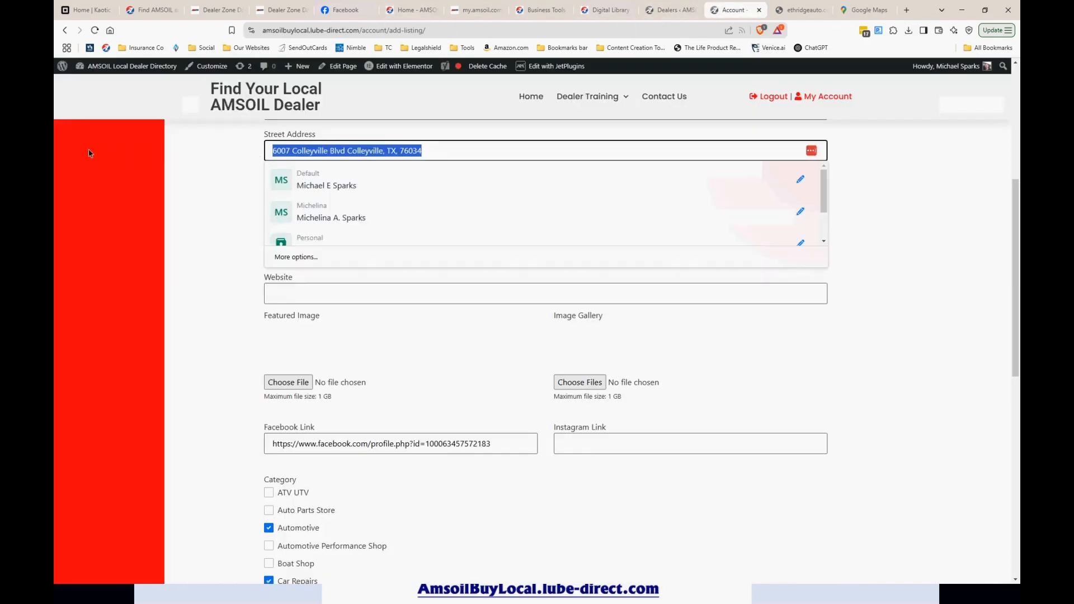
left_click(861, 10)
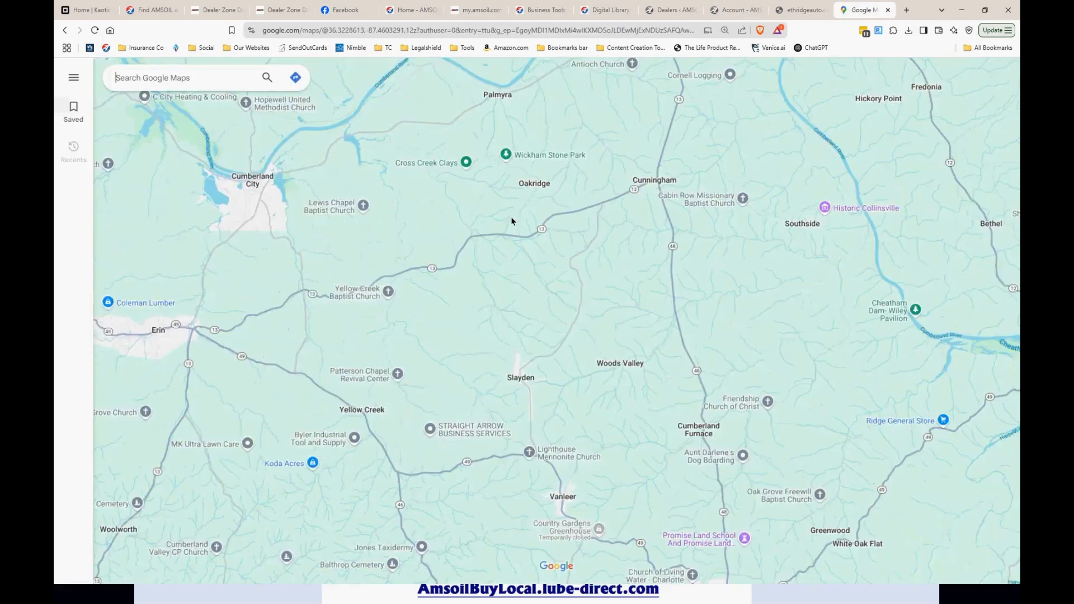
left_click(195, 78)
key("ctrl+v")
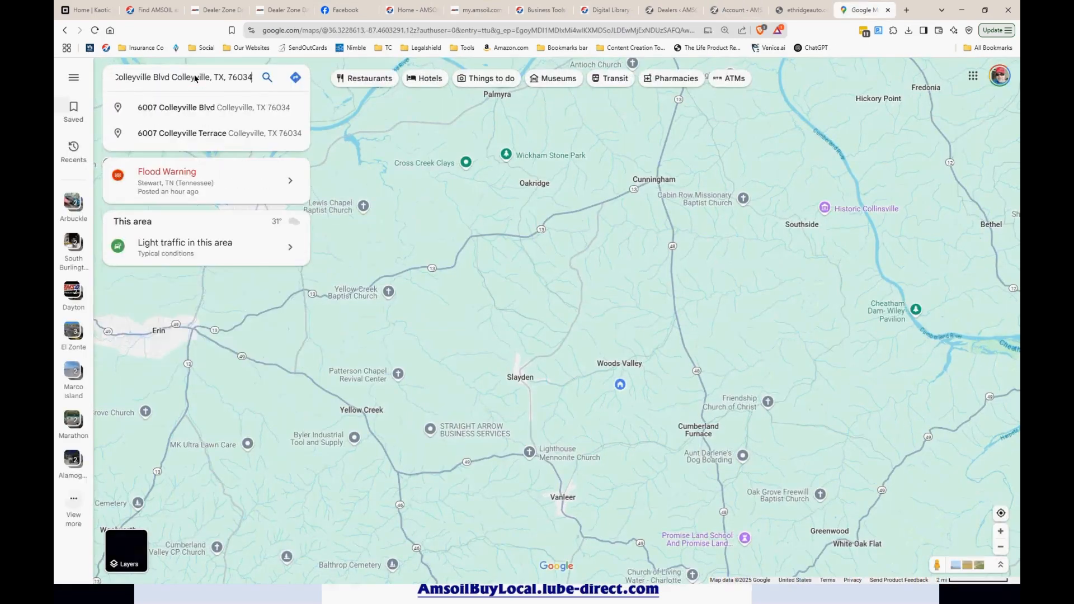
key("Return")
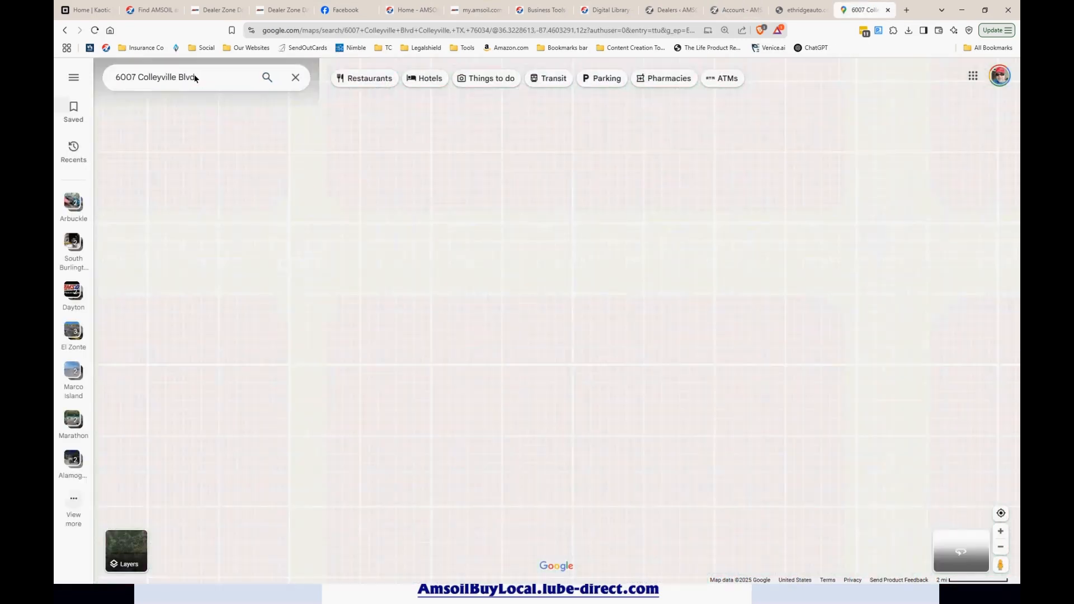
left_click(200, 112)
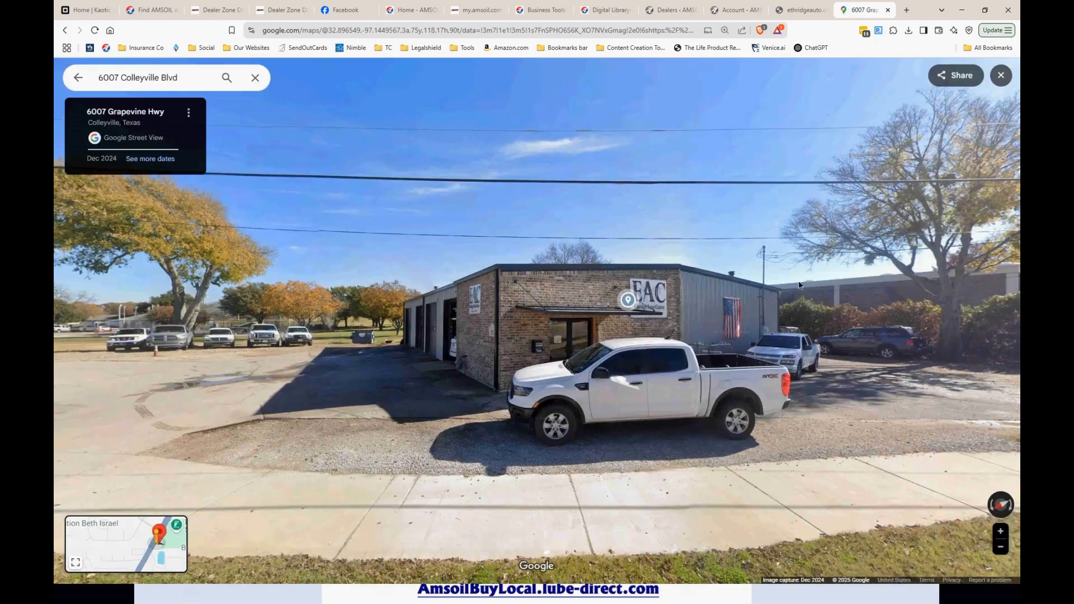
Step: Look around the auto shop in Street View from the front and along the road for a usable picture, and exit Street View
left_click_drag(688, 303, 450, 284)
left_click_drag(734, 321, 386, 387)
left_click_drag(167, 313, 582, 332)
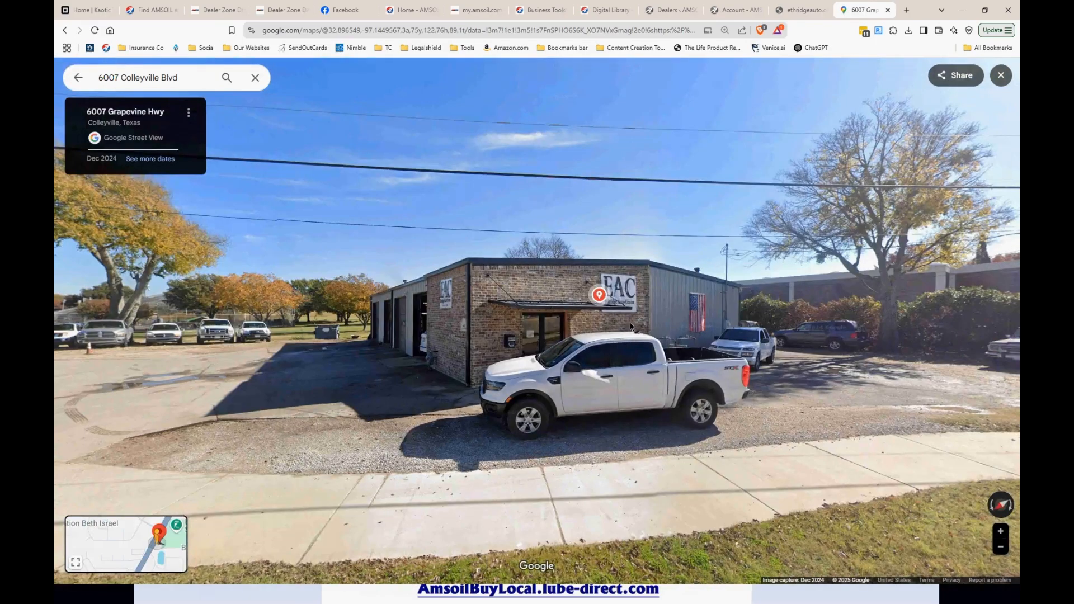
left_click_drag(699, 276, 1007, 235)
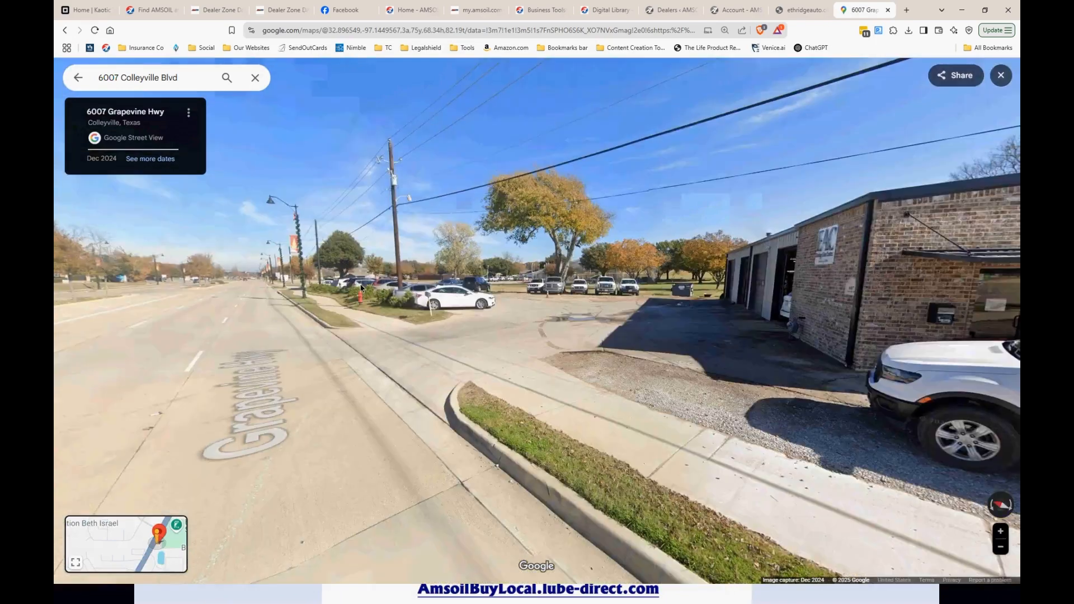
left_click(360, 288)
left_click_drag(361, 288, 291, 283)
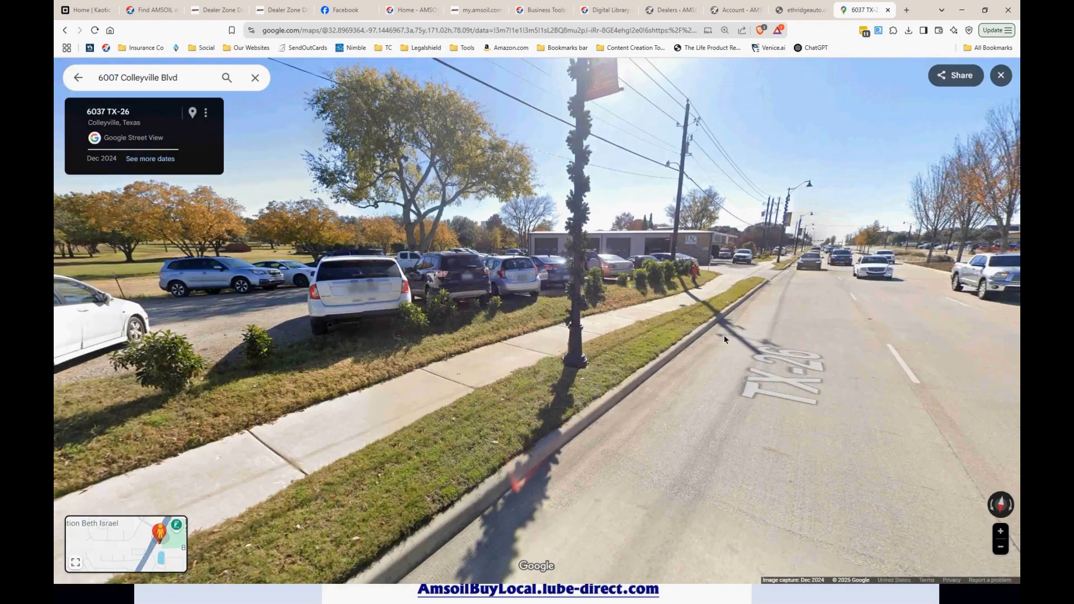
left_click(724, 334)
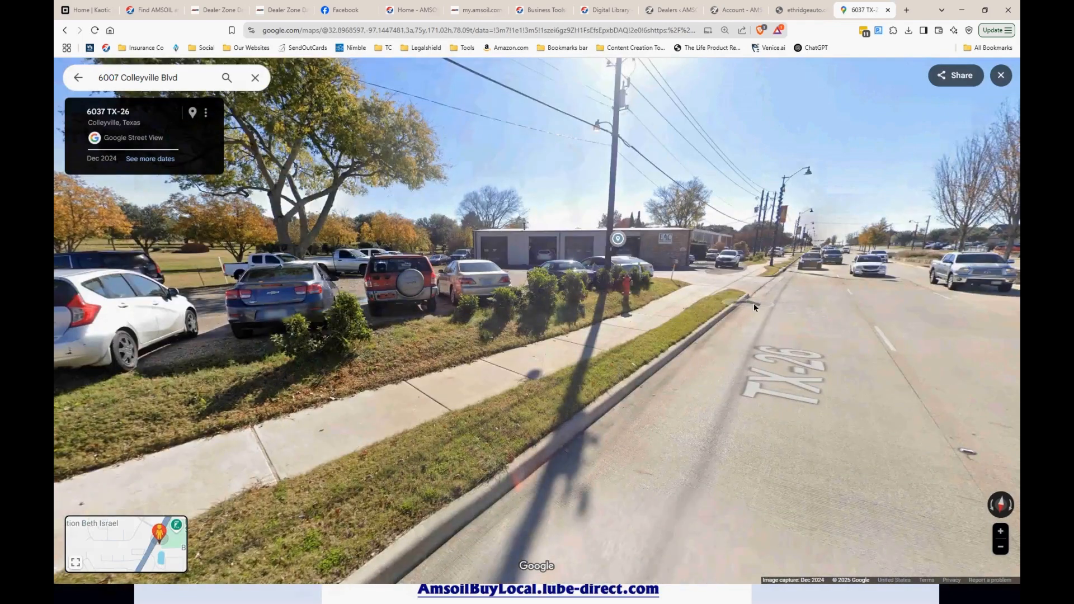
left_click_drag(773, 319, 897, 336)
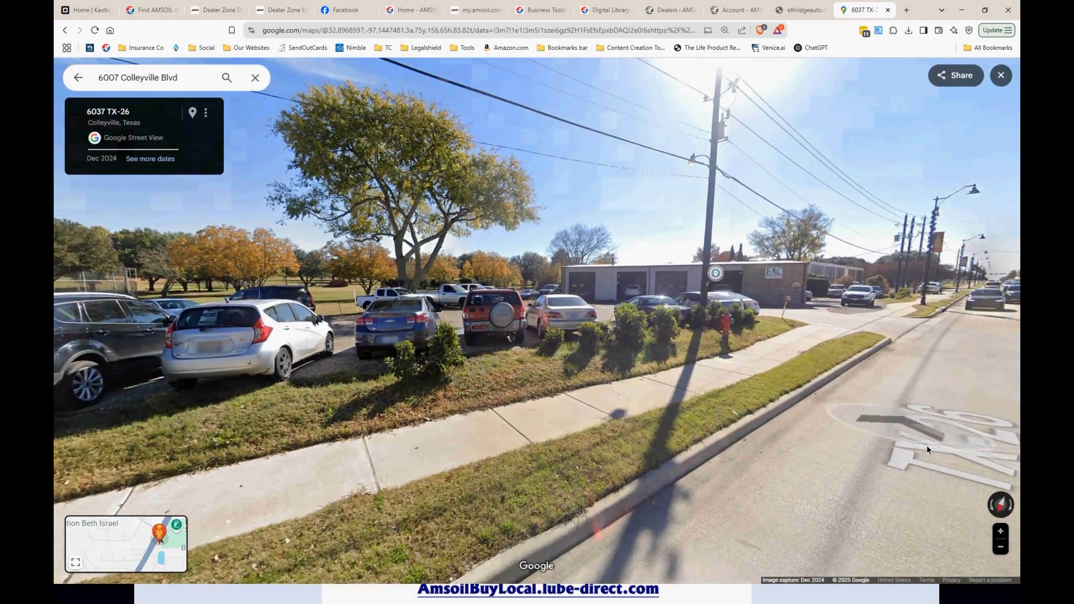
left_click(922, 434)
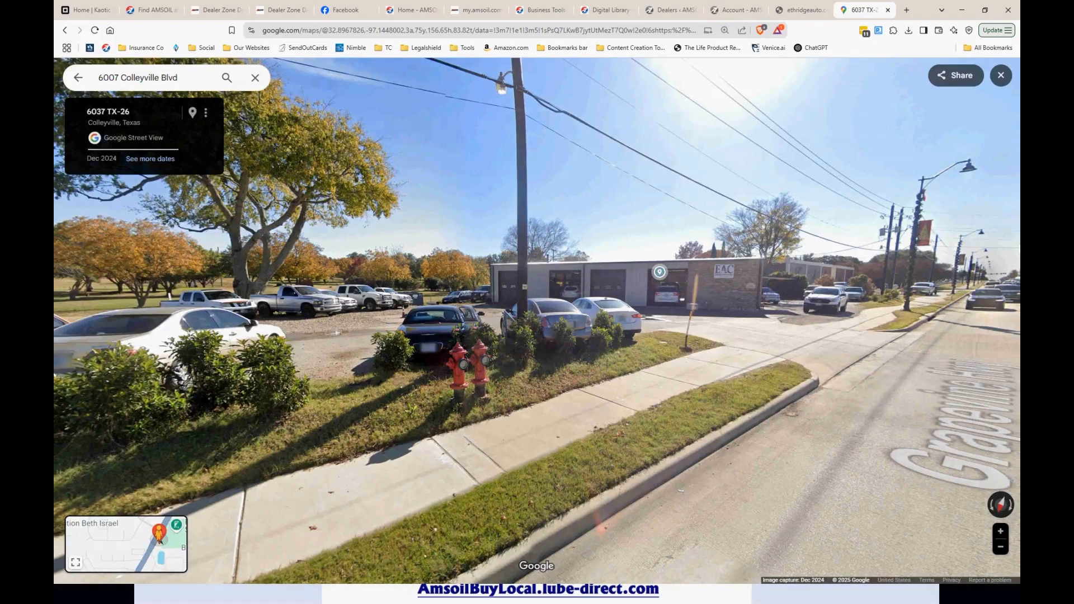
key("Escape")
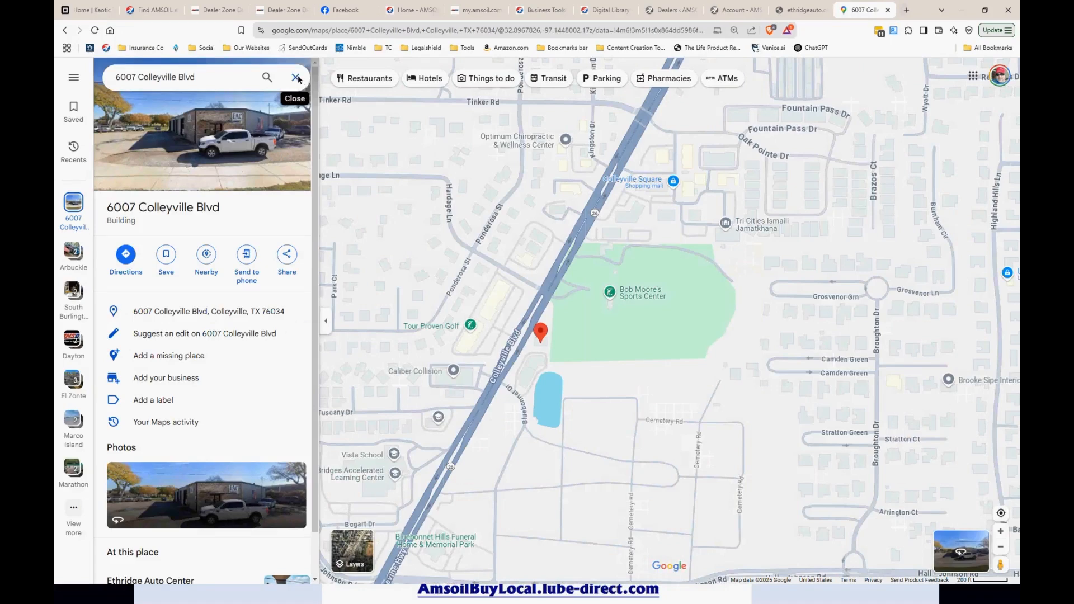
Step: Copy the ethridgeauto.com domain from the listing's contact email and open it in a new browser tab
left_click(798, 11)
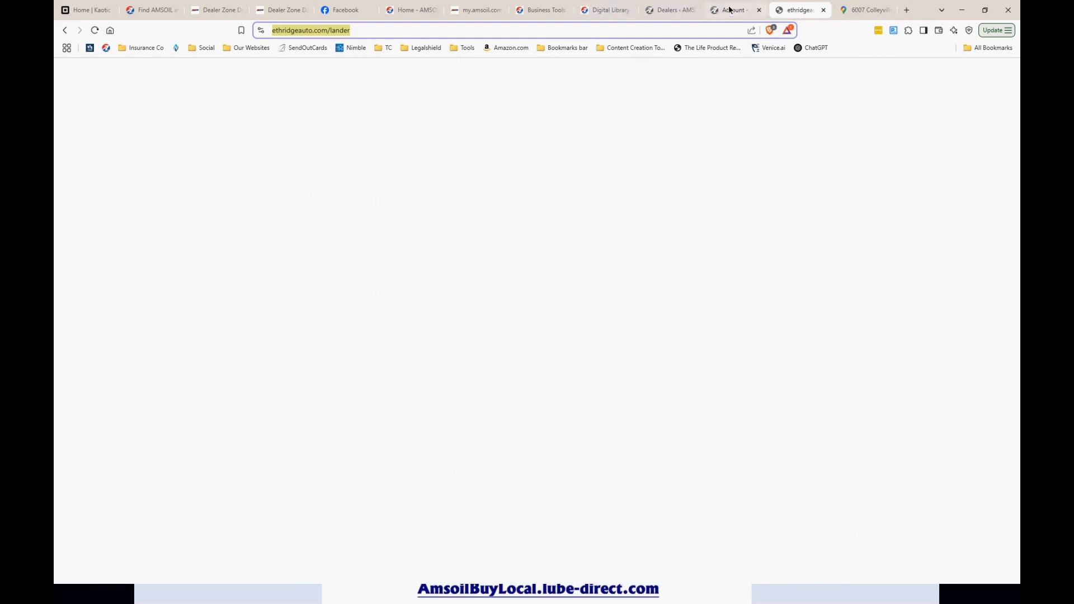
left_click(660, 11)
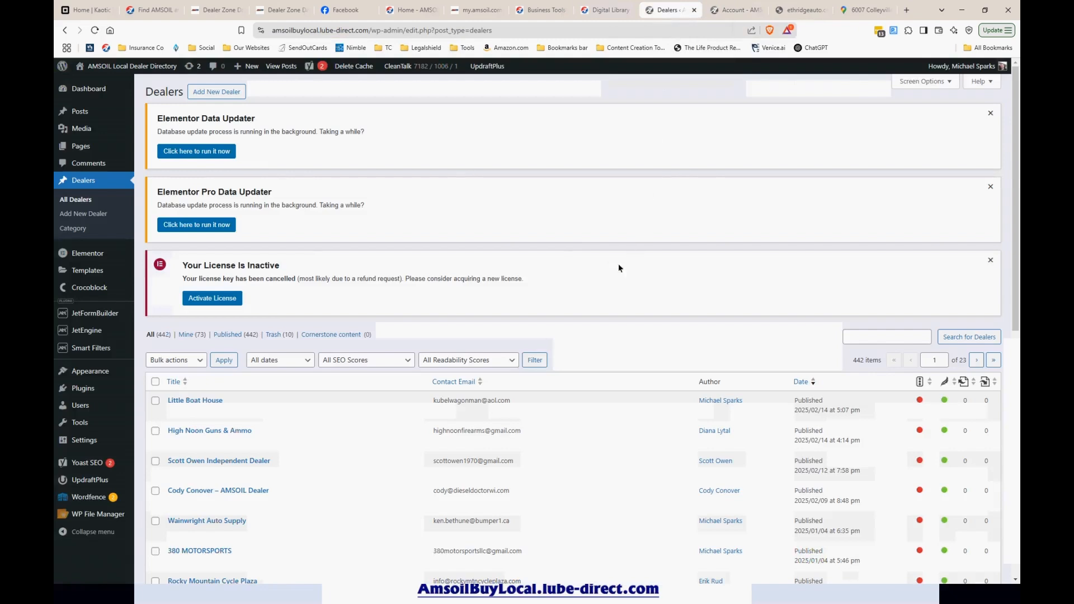
left_click(730, 12)
scroll(511, 471, "down", 4)
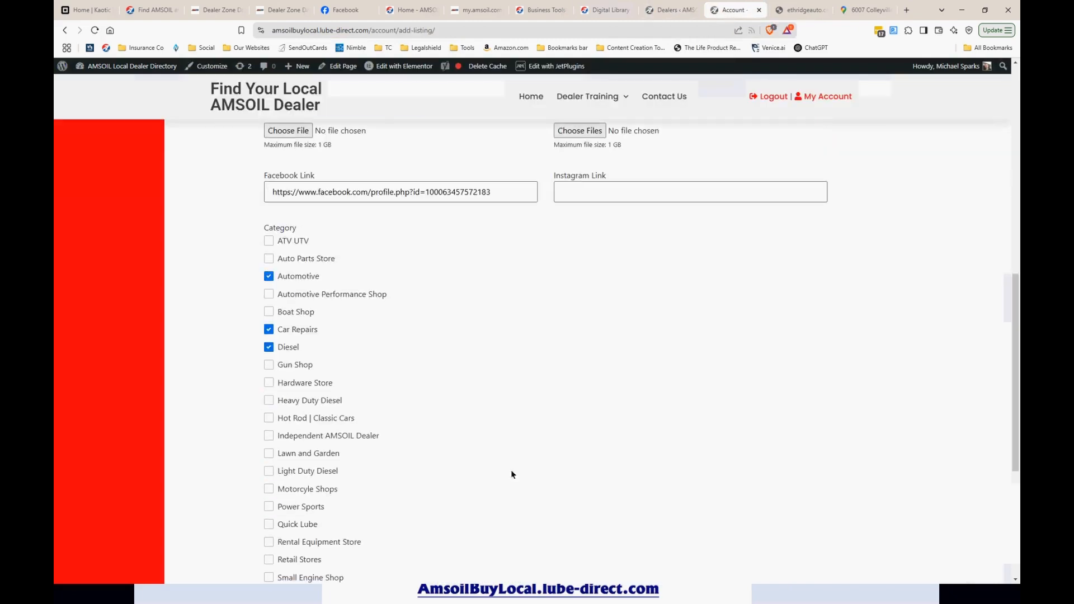
scroll(336, 439, "up", 5)
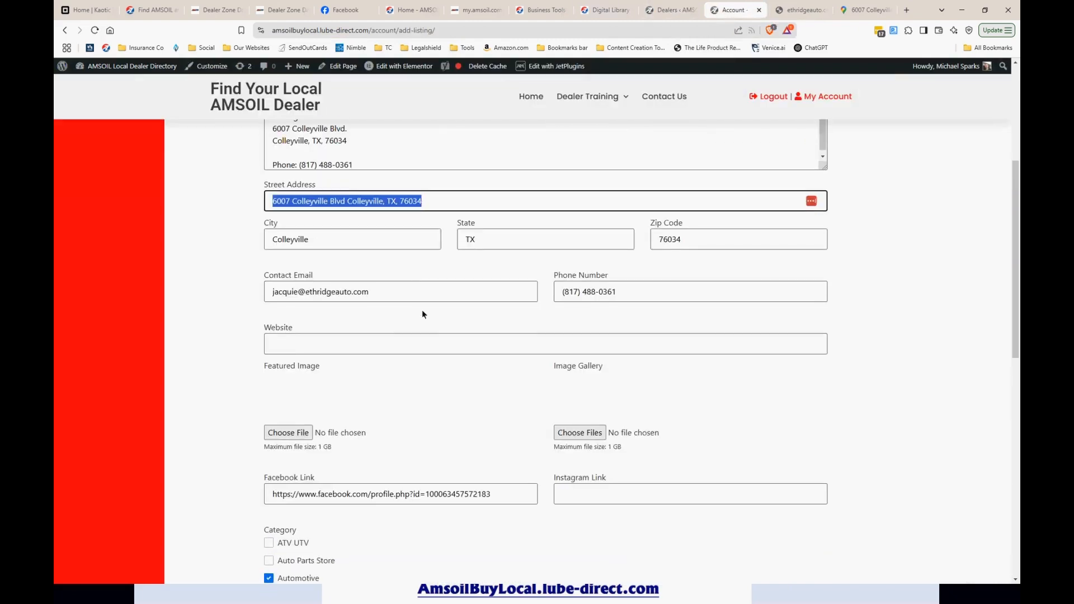
left_click_drag(306, 292, 385, 302)
key("ctrl+c")
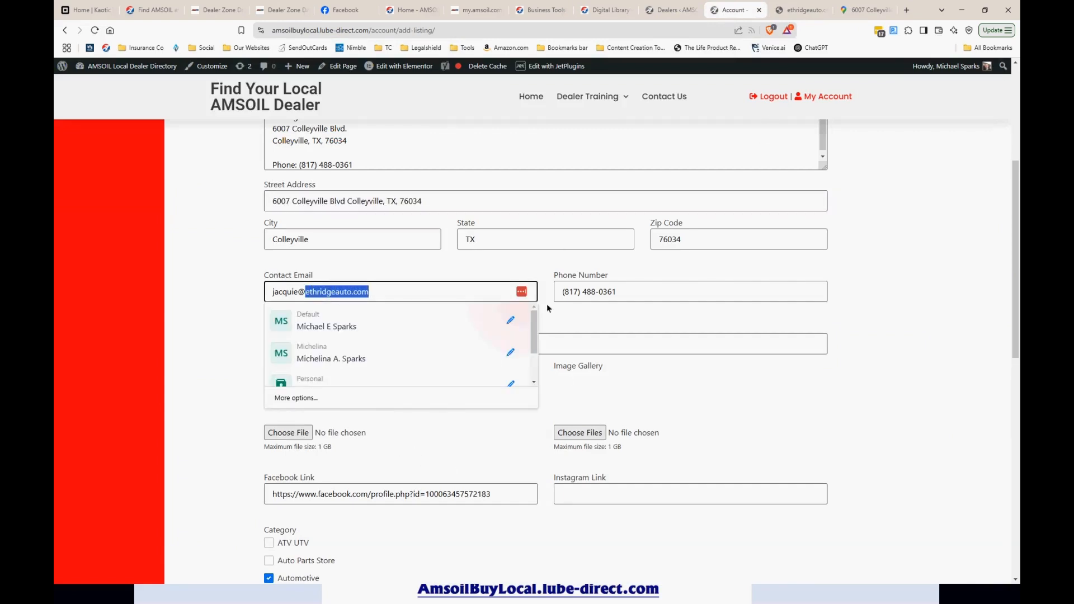
key("ctrl+t")
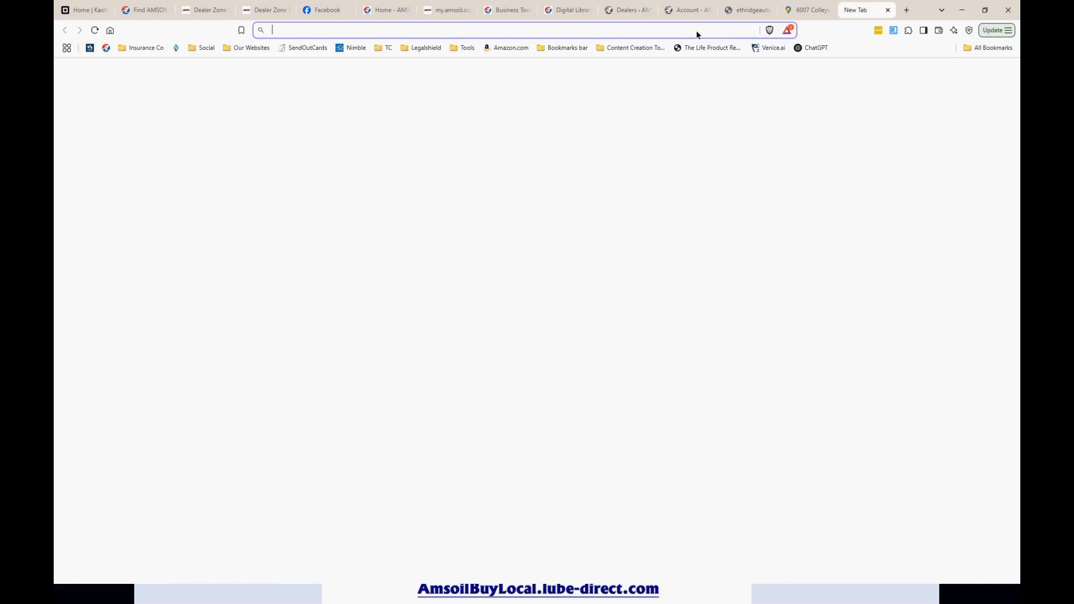
key("ctrl+v")
key("Return")
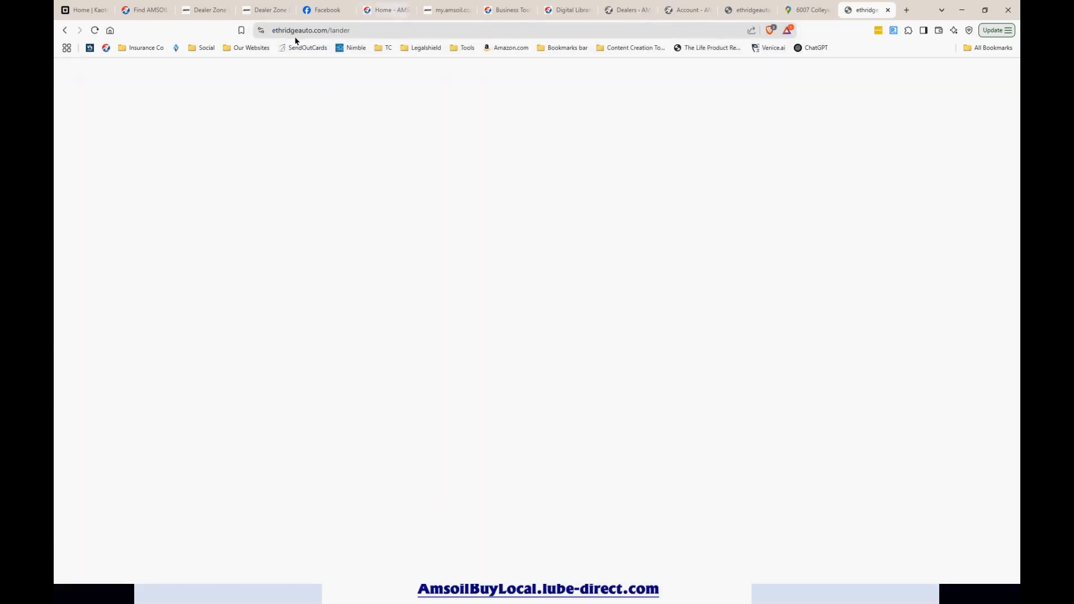
left_click(317, 30)
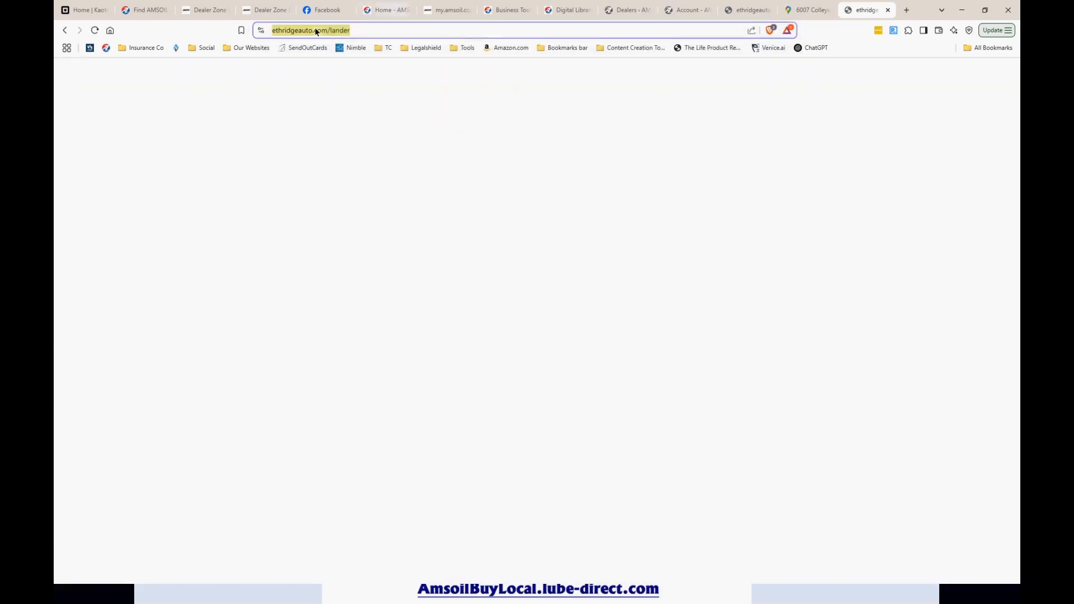
right_click(316, 30)
left_click(349, 114)
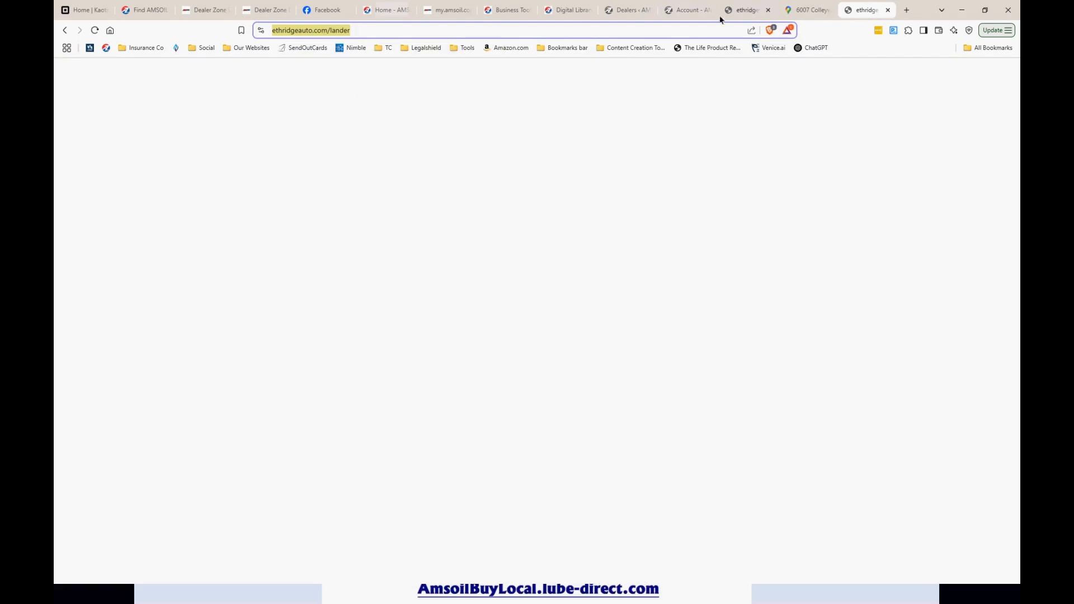
left_click(682, 11)
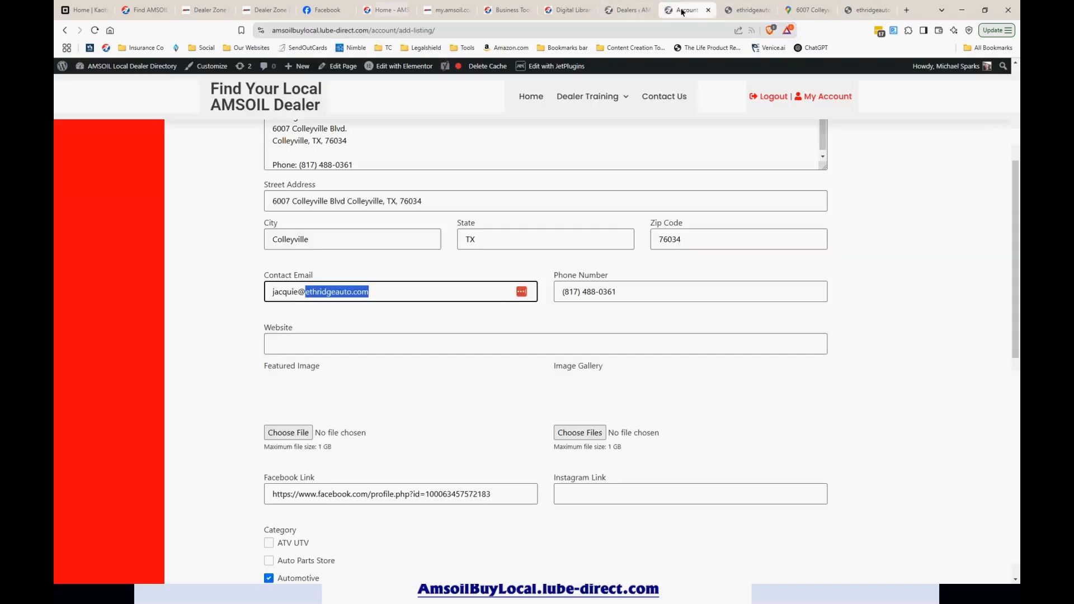
left_click(307, 342)
key("ctrl+v")
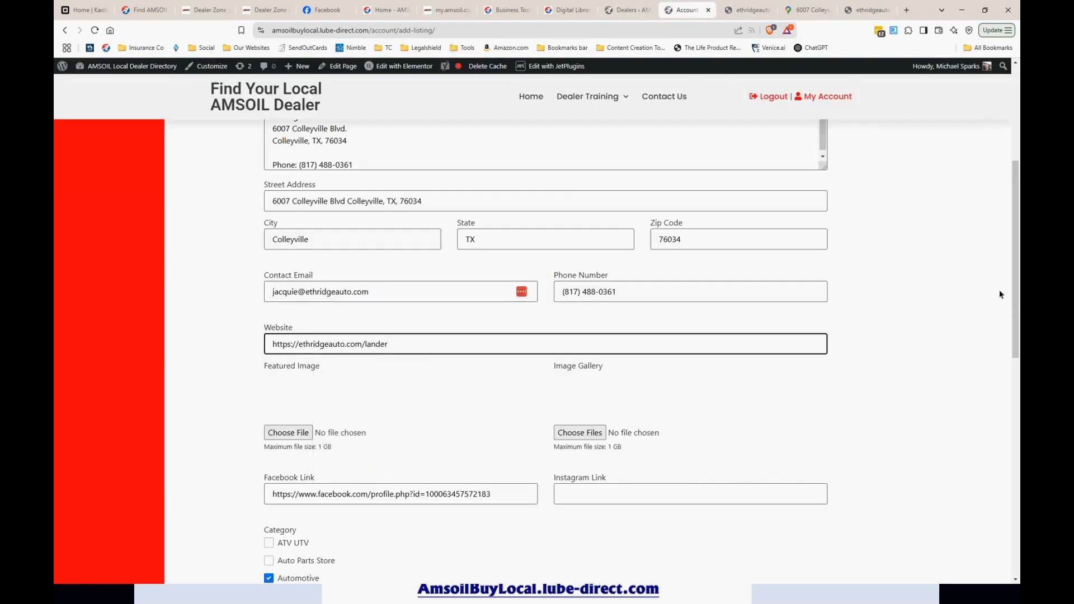
left_click(927, 277)
Step: Submit the Ethridge Auto Center listing and decline the browser's offer to save the address
scroll(928, 277, "down", 6)
scroll(326, 425, "down", 4)
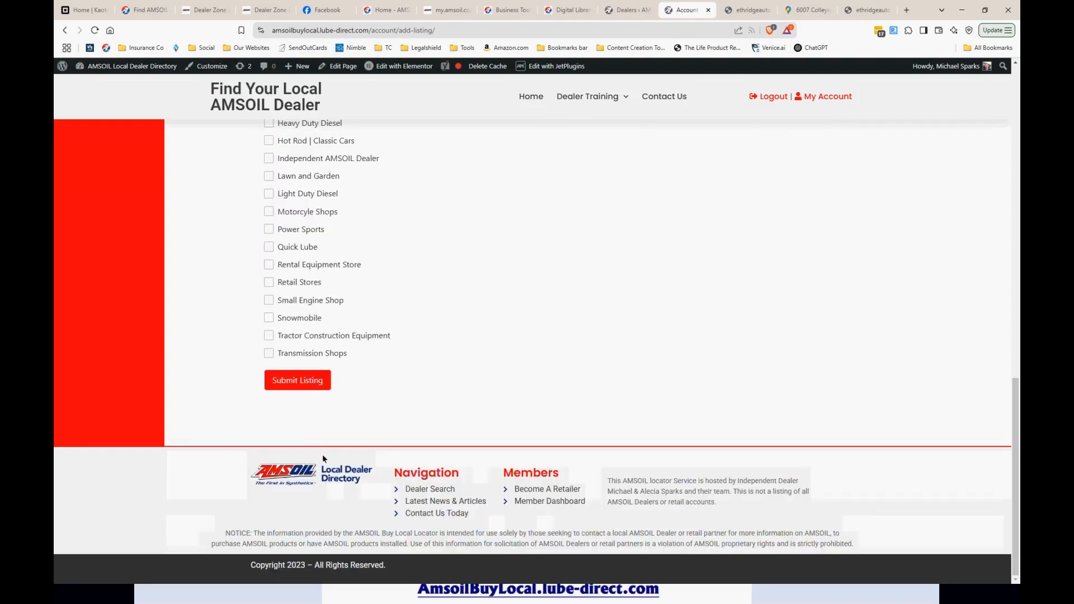
left_click(282, 380)
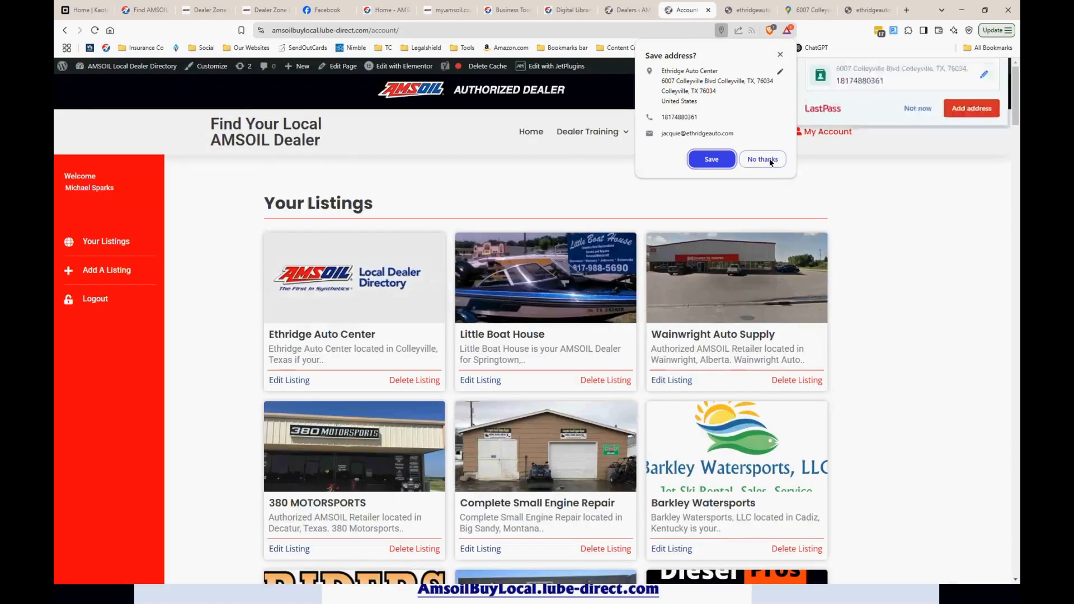
left_click(769, 159)
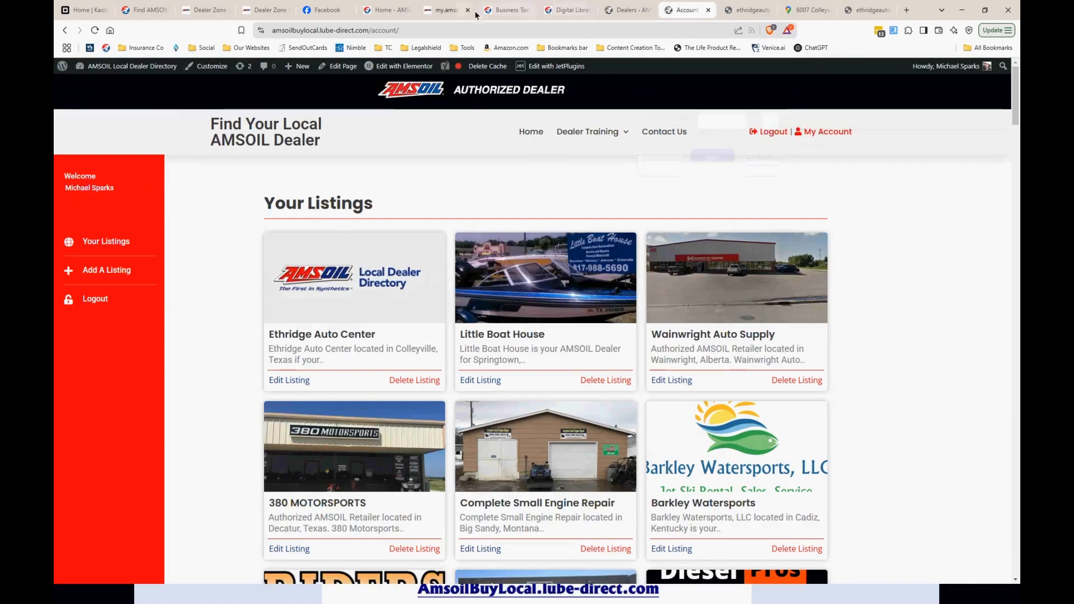
Step: Replace the Google Maps page with Gmail, read the "New Listing Submit On Amsoil Buy Local" email, and delete it
left_click(801, 10)
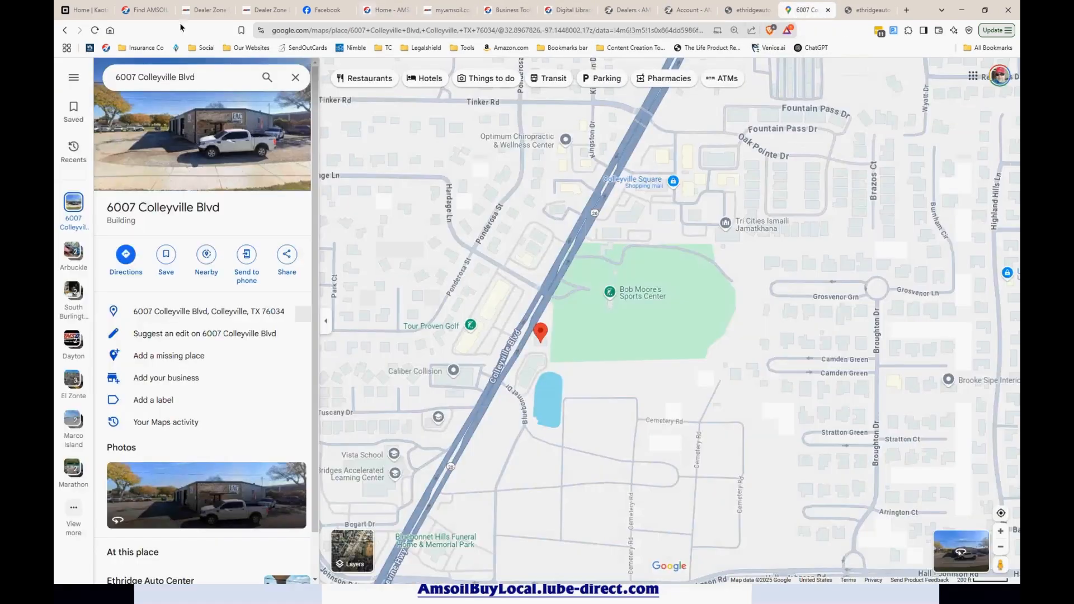
left_click(110, 30)
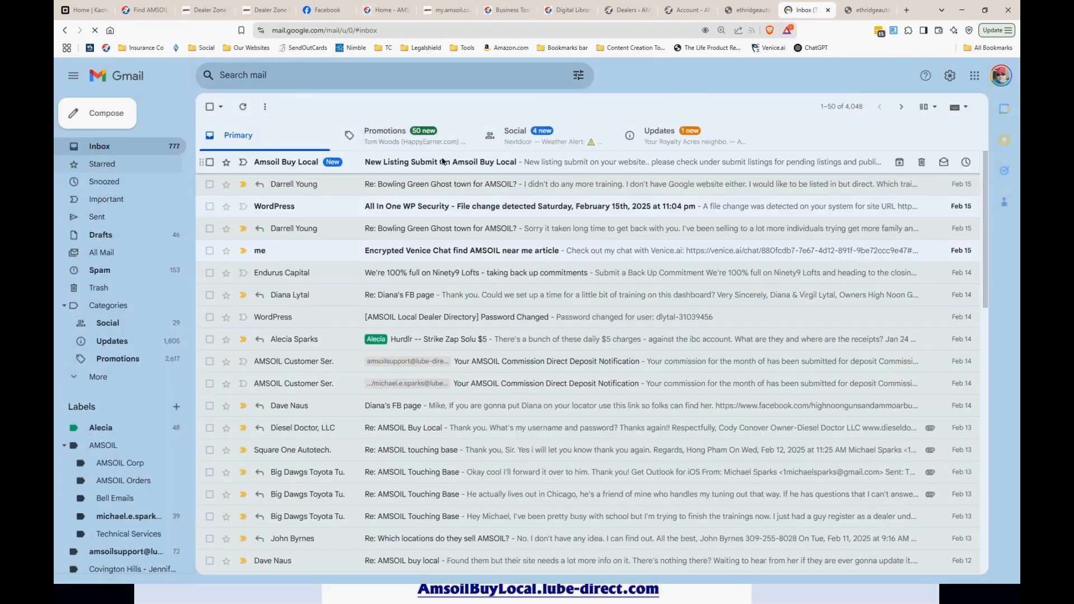
left_click(436, 160)
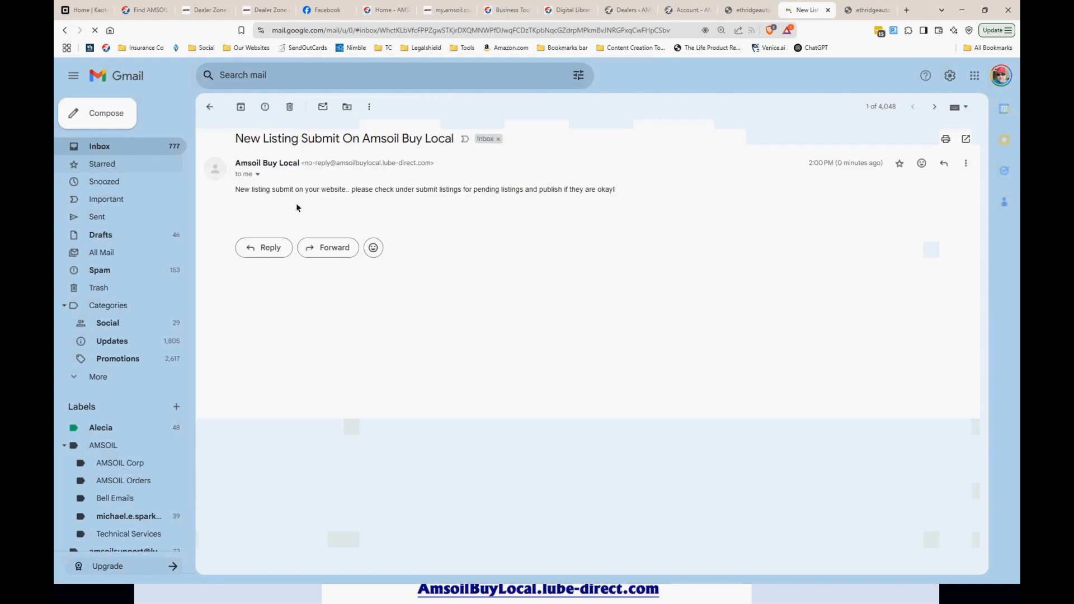
left_click(289, 108)
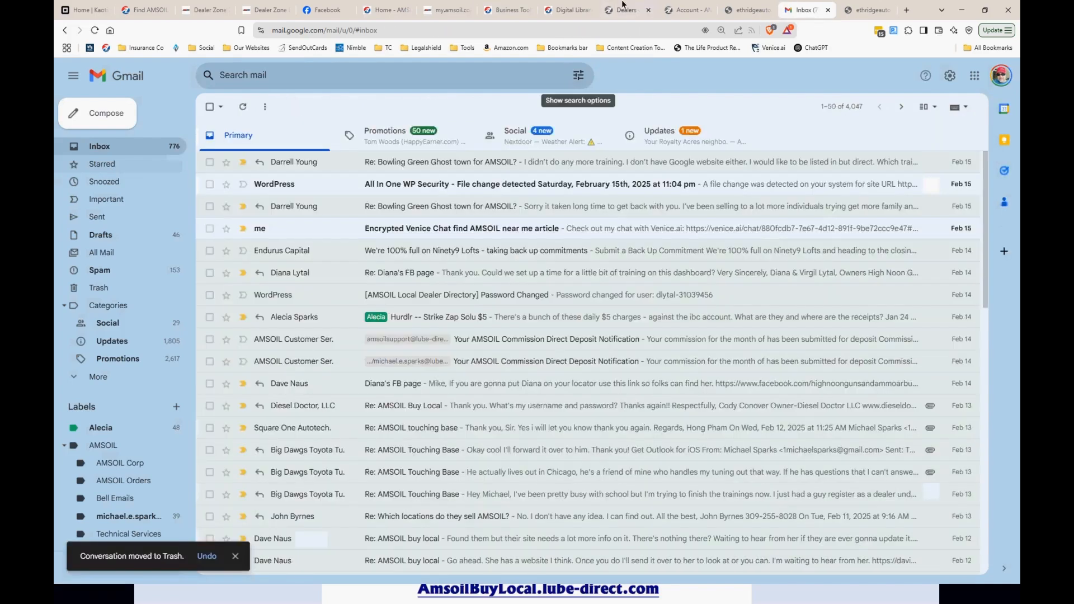
Step: Switch to the AMSOIL Local Dealer Directory's WordPress admin and open its Dashboard from the Dealers list
left_click(622, 12)
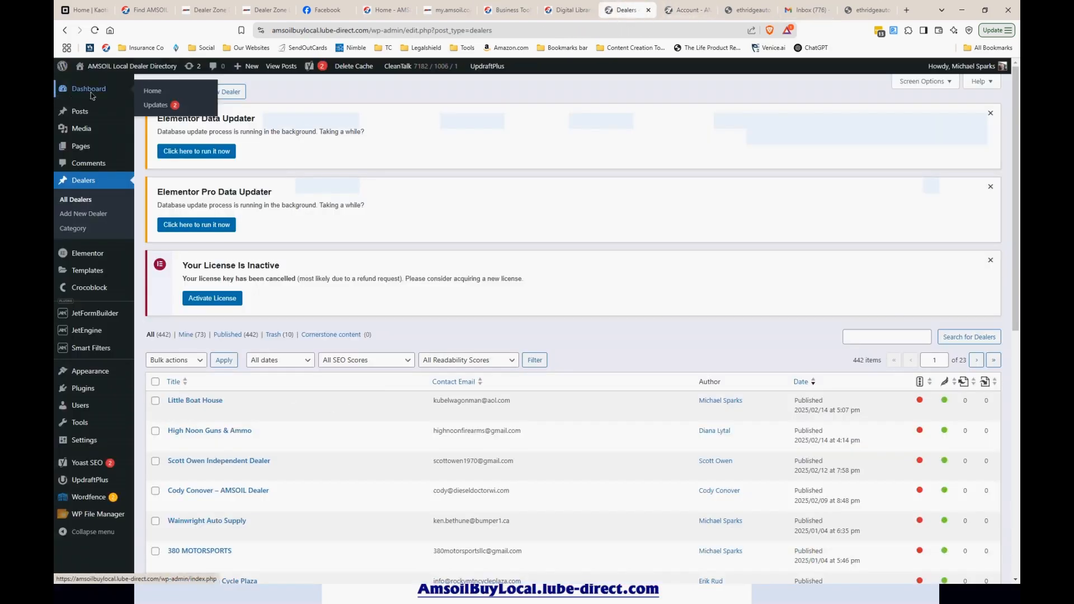
mouse_move(90, 91)
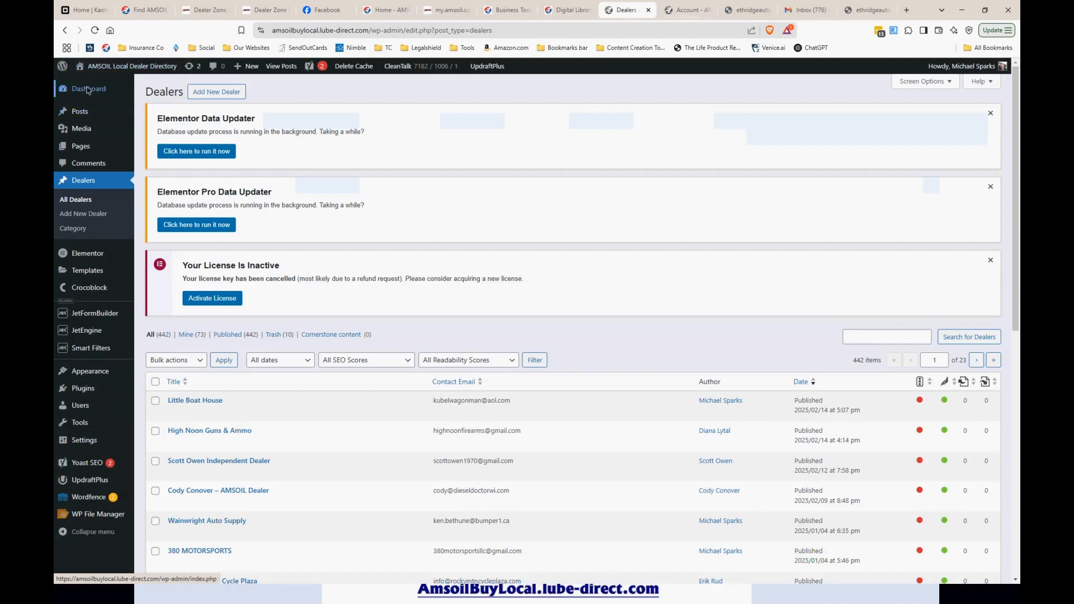
left_click(87, 93)
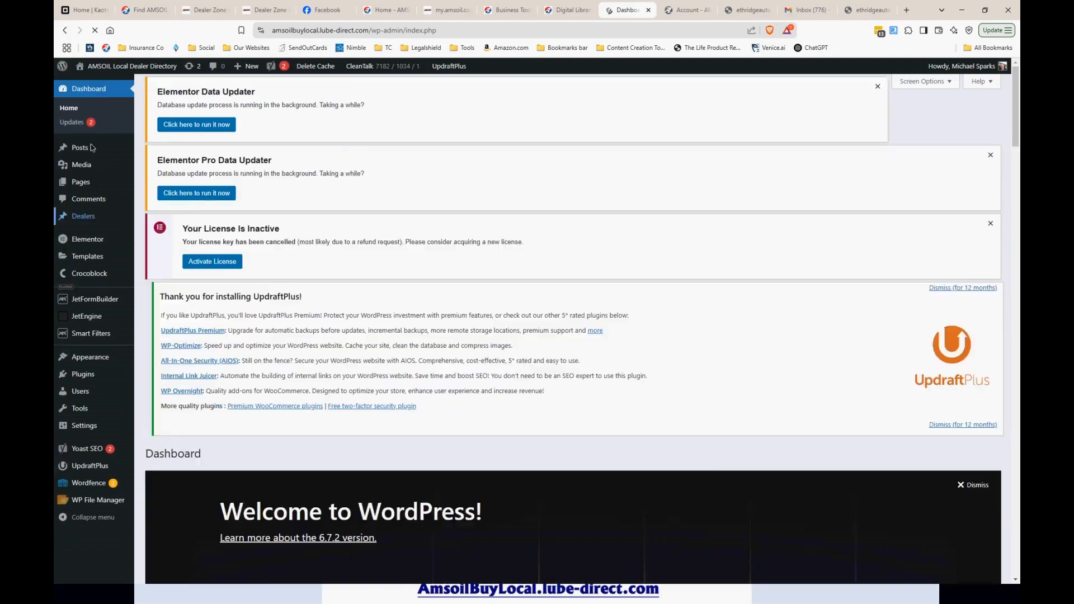
Step: Open the pending Ethridge Auto Center entry for editing from the Dealers list
left_click(79, 219)
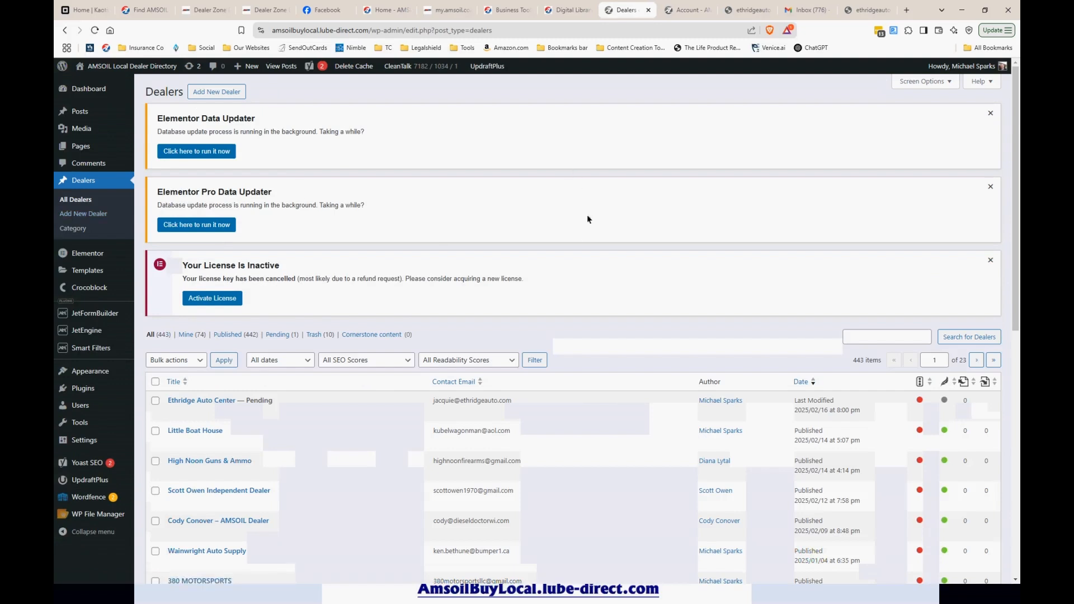
scroll(574, 192, "down", 2)
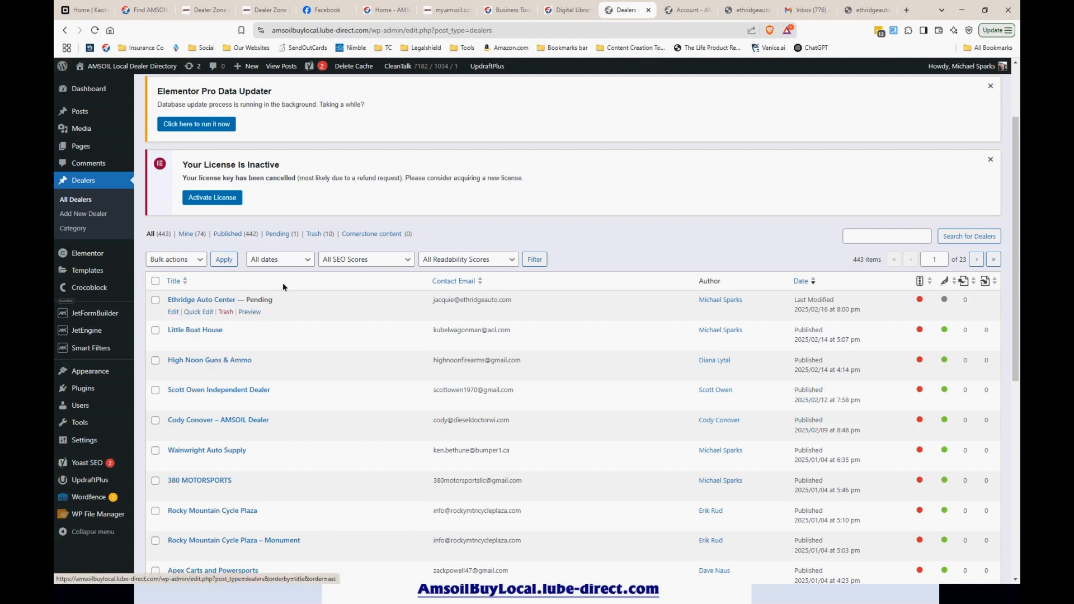
left_click(172, 312)
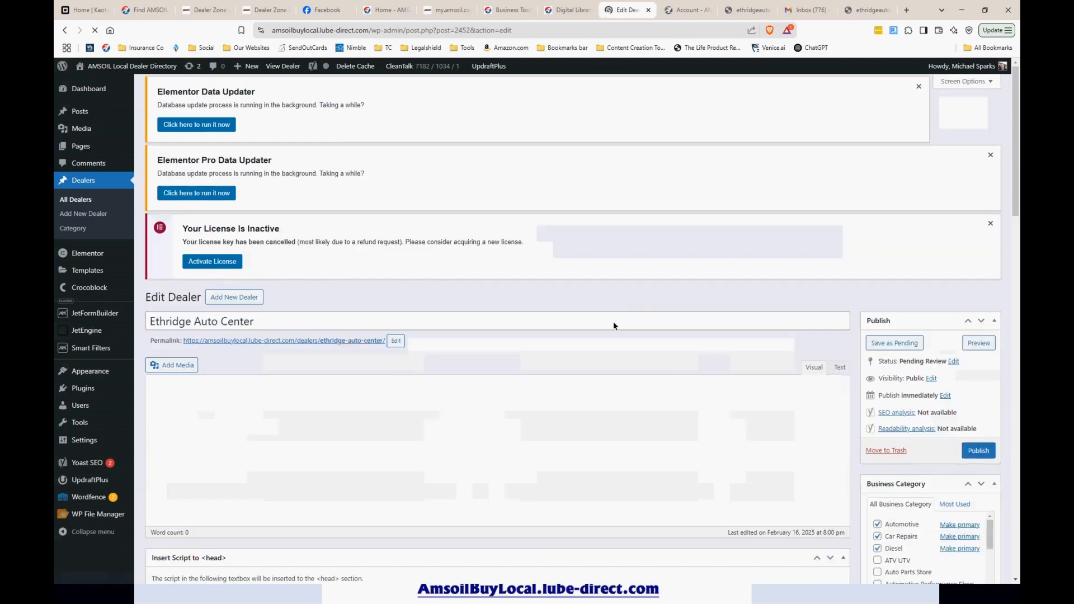
scroll(641, 293, "down", 2)
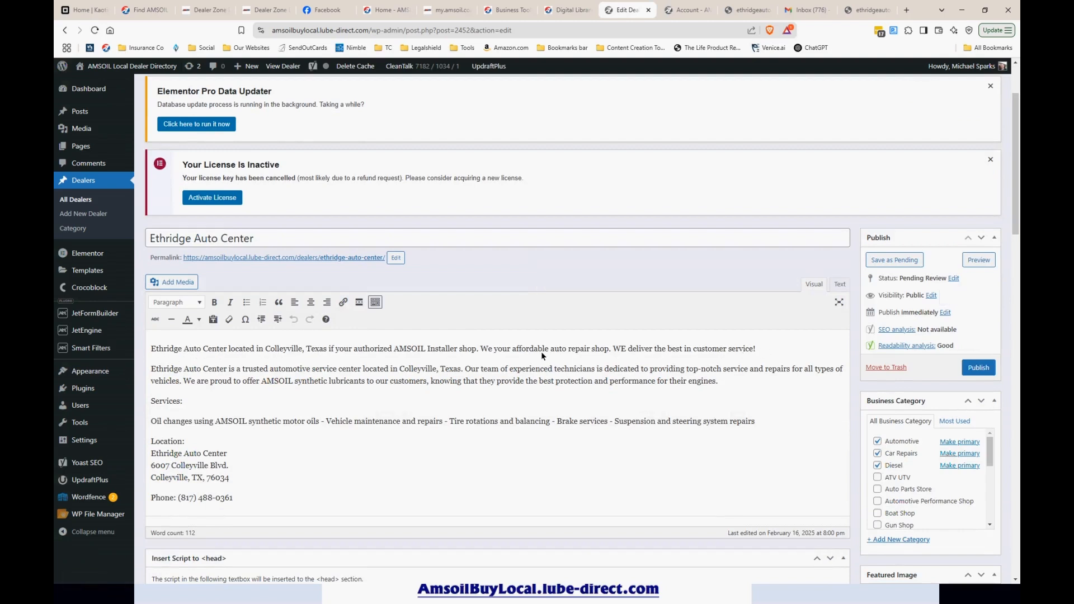
Step: Correct "WE" to "We" in the sentence about customer service in the description's first paragraph
left_click(627, 349)
key("BackSpace")
type("e")
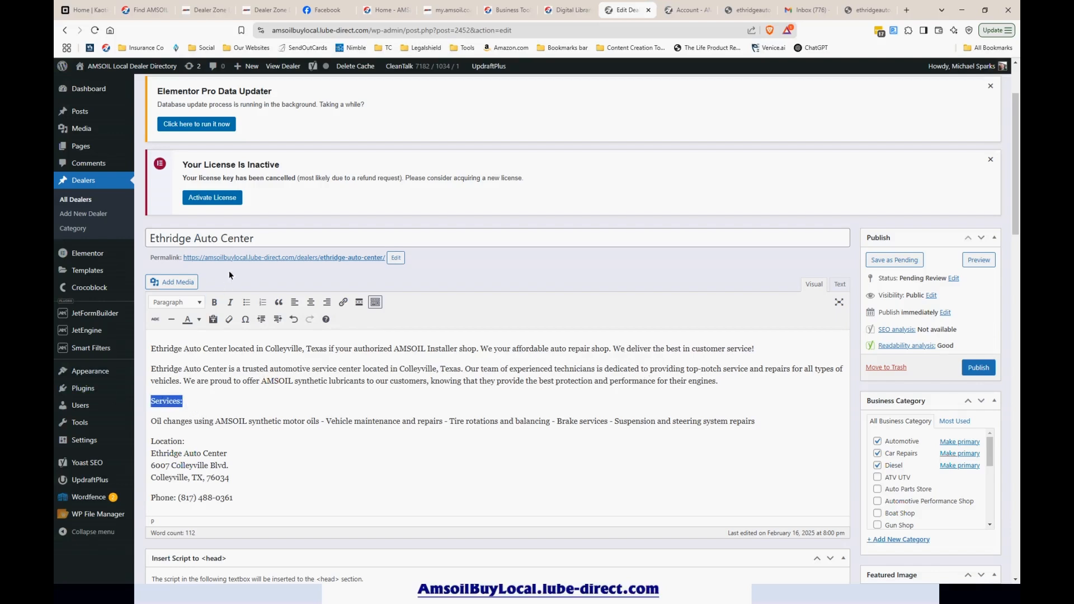
Step: Make the "Services:", "Location:" and "Phone:" labels in the dealer description bold
left_click(214, 302)
scroll(204, 385, "down", 2)
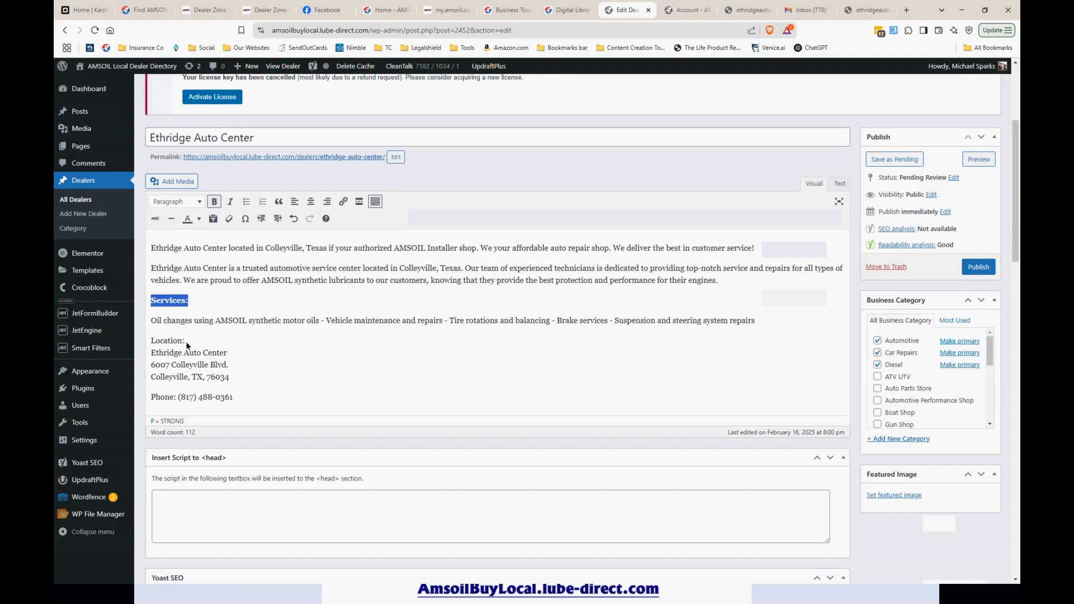
left_click_drag(188, 342, 150, 342)
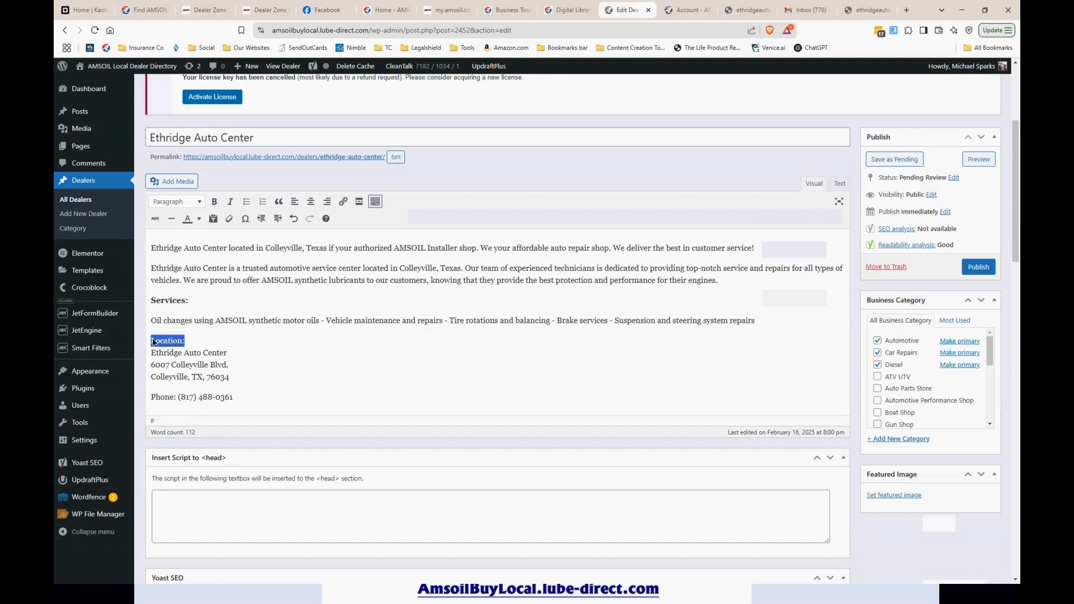
left_click(214, 201)
left_click_drag(177, 401, 150, 398)
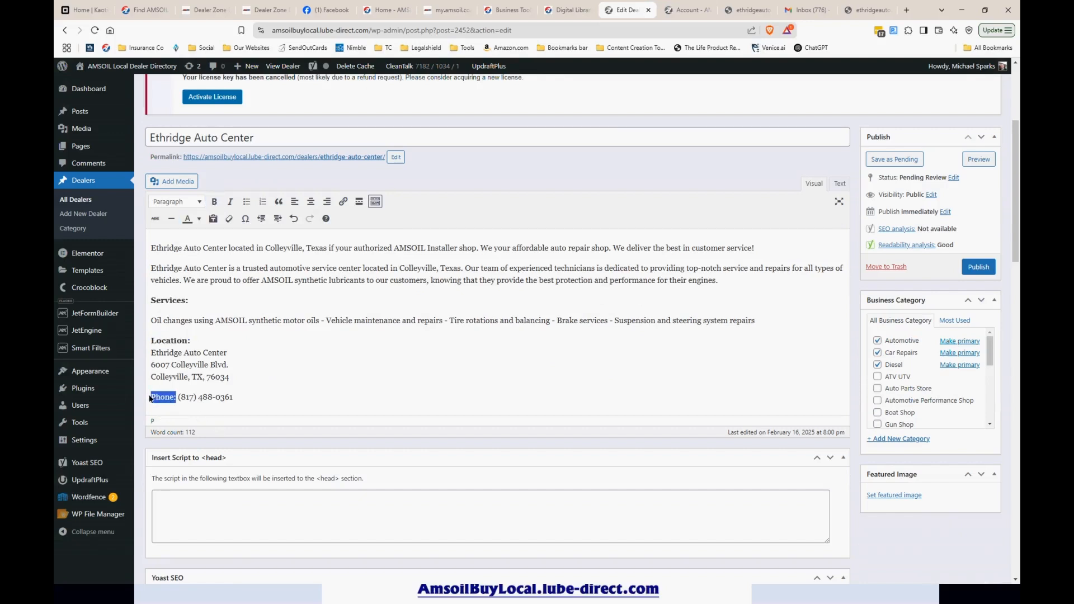
left_click(214, 202)
Step: Add a new "Facebook:" line below the phone number in the description
left_click(259, 396)
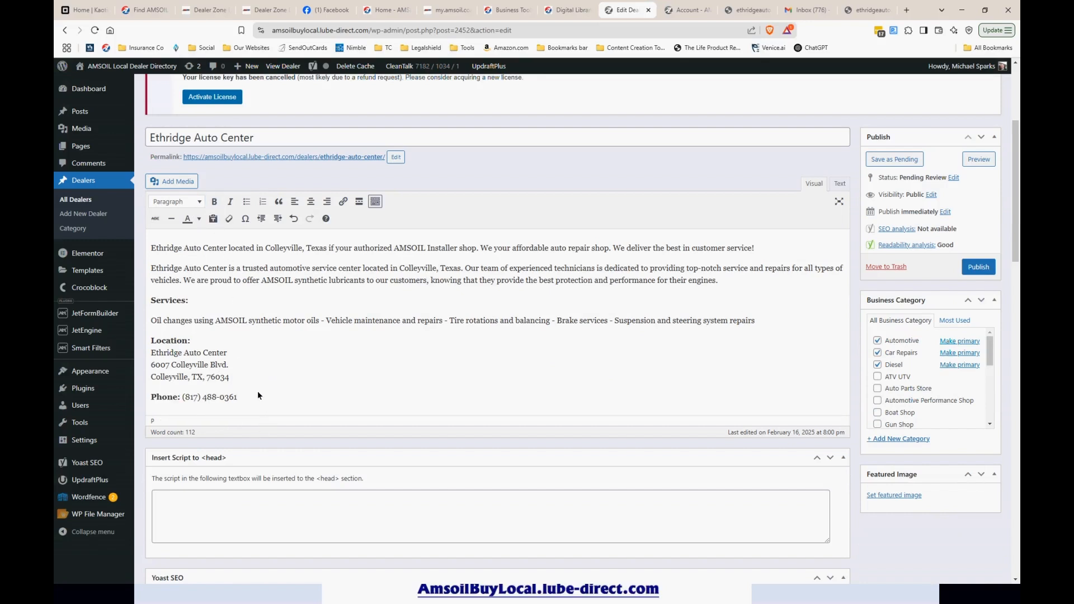
key("Return")
type("Fac")
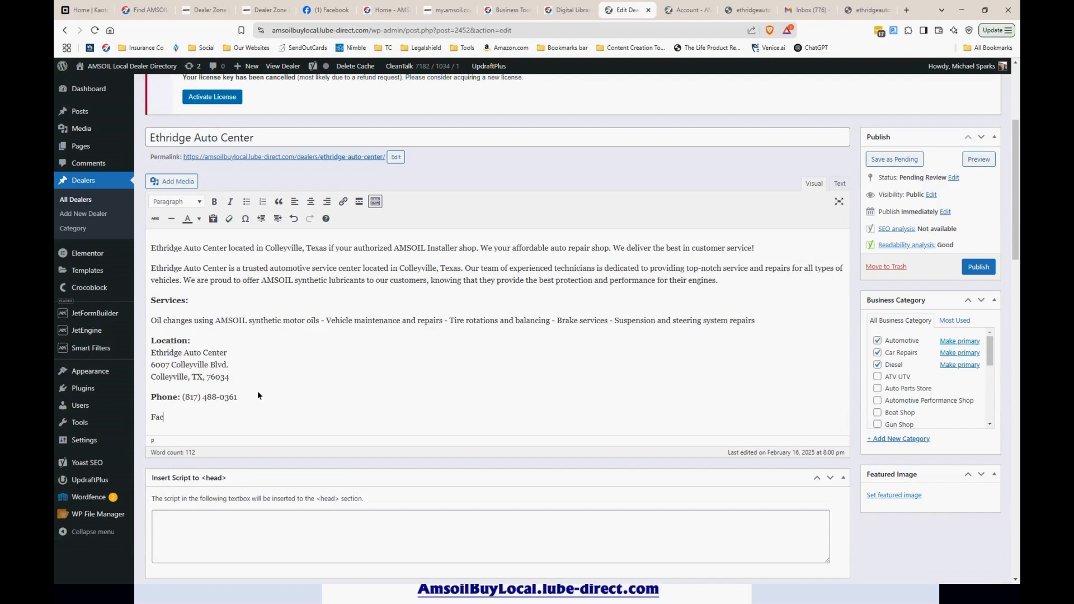
type("ebook:")
Step: Close the photo on Facebook and copy the Ethridge Auto Center profile address without its "&sk=photos" ending
left_click(326, 10)
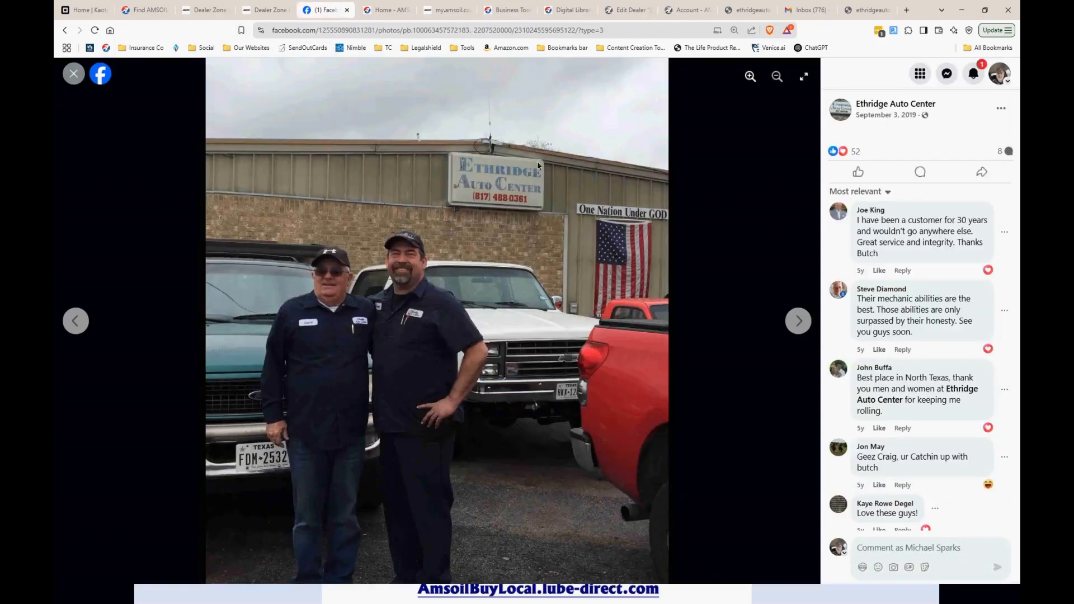
left_click(73, 74)
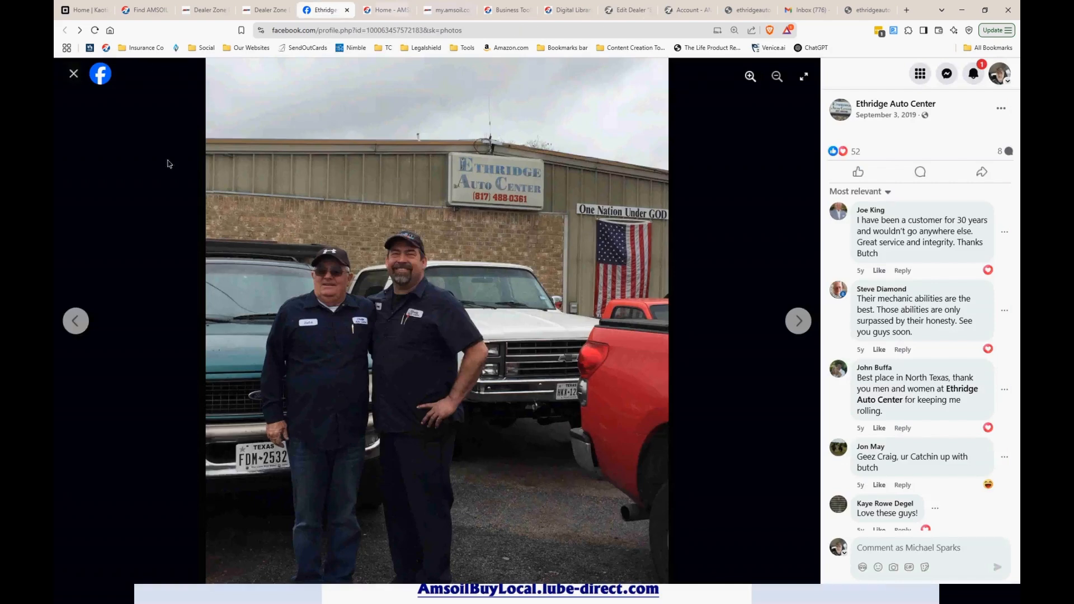
left_click(268, 107)
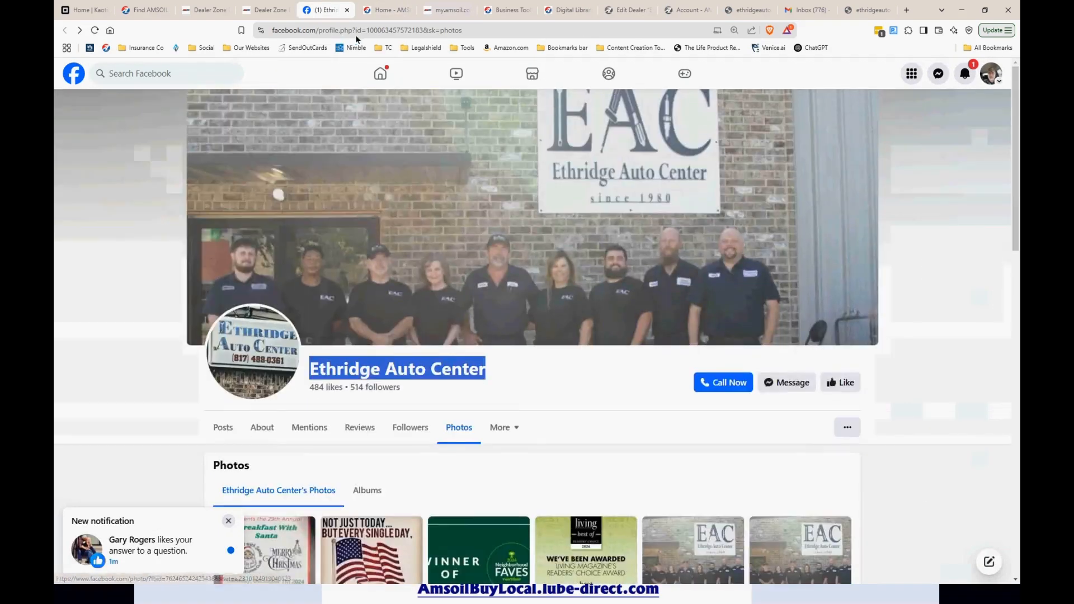
left_click(376, 359)
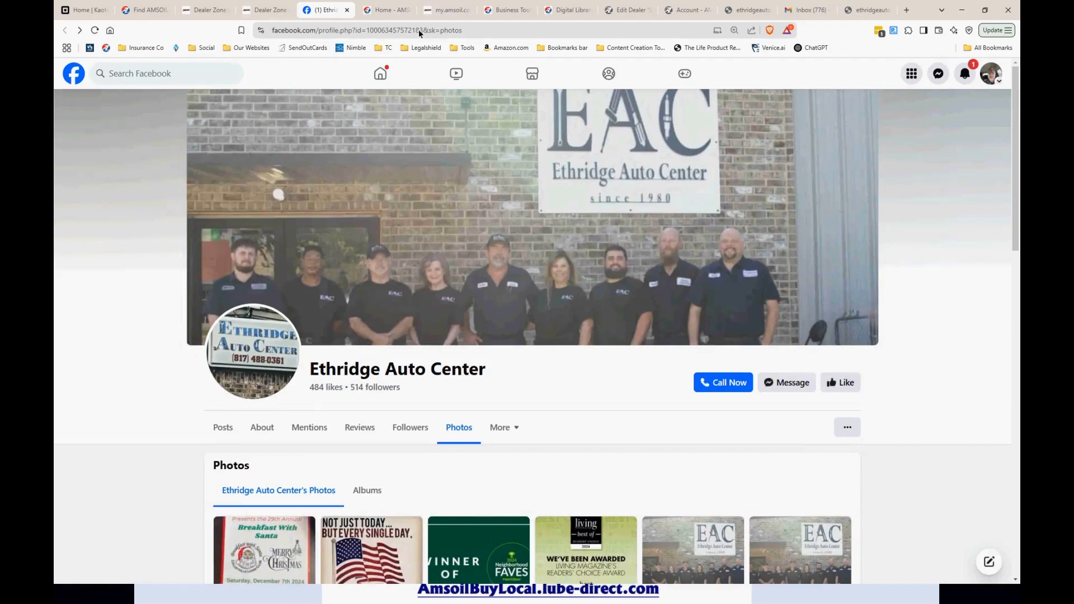
left_click_drag(422, 30, 62, 22)
key("ctrl+c")
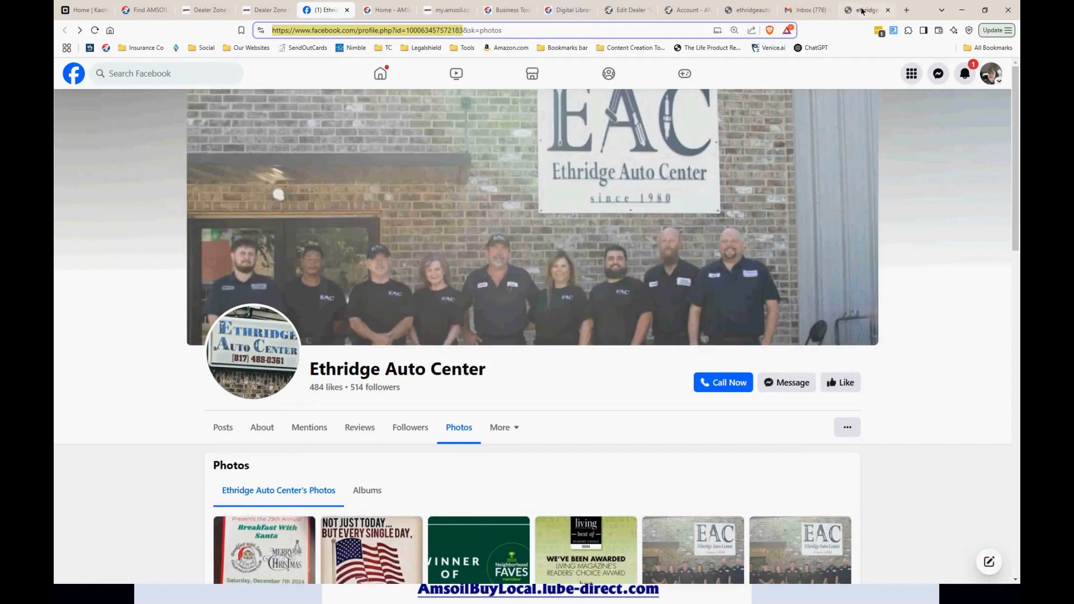
left_click(683, 10)
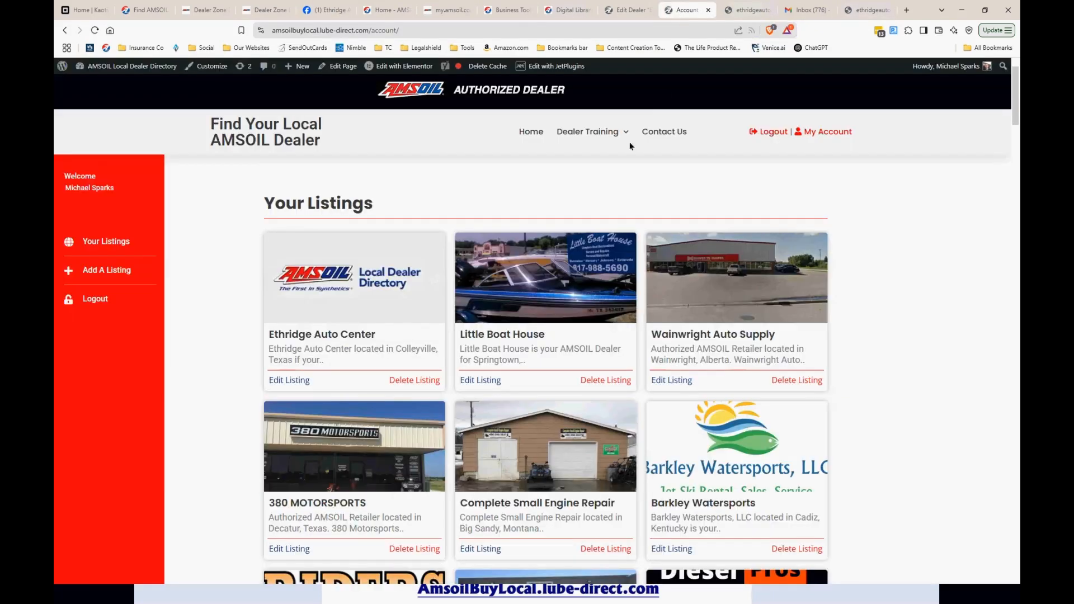
left_click(623, 11)
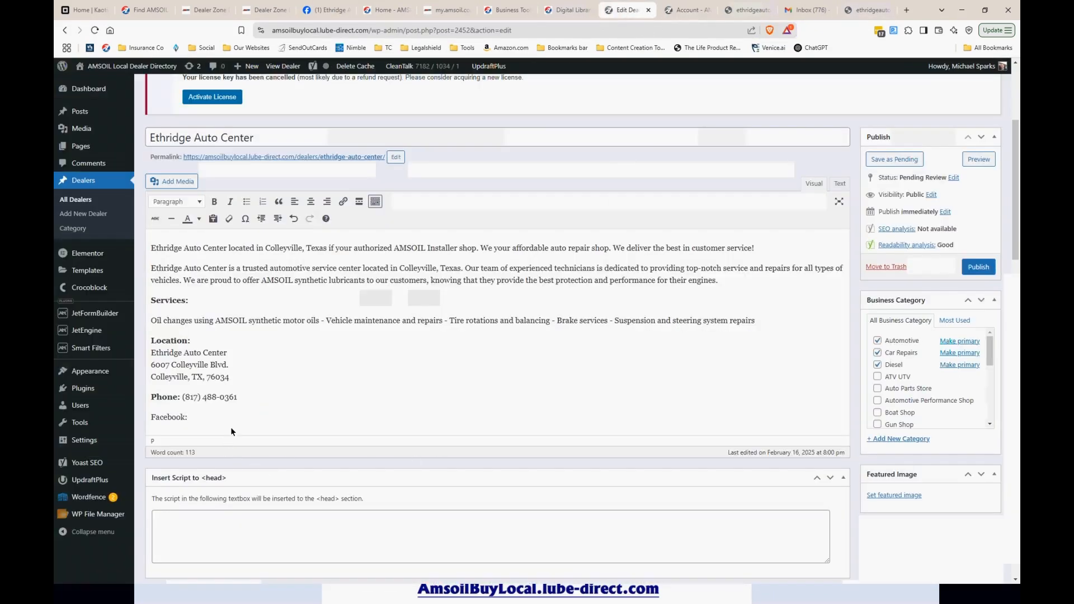
key("ctrl+v")
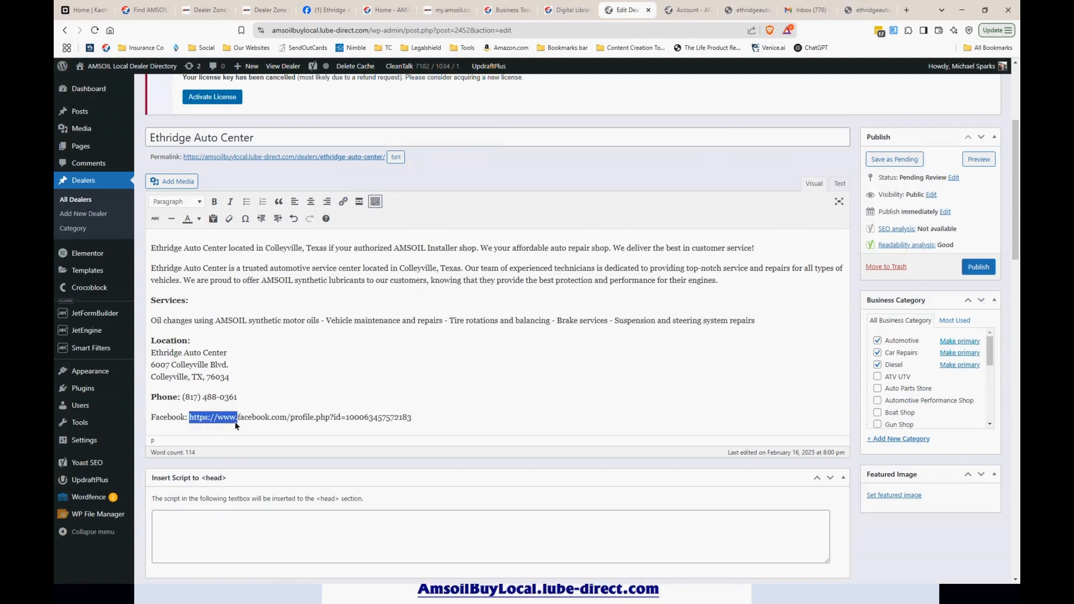
key("BackSpace")
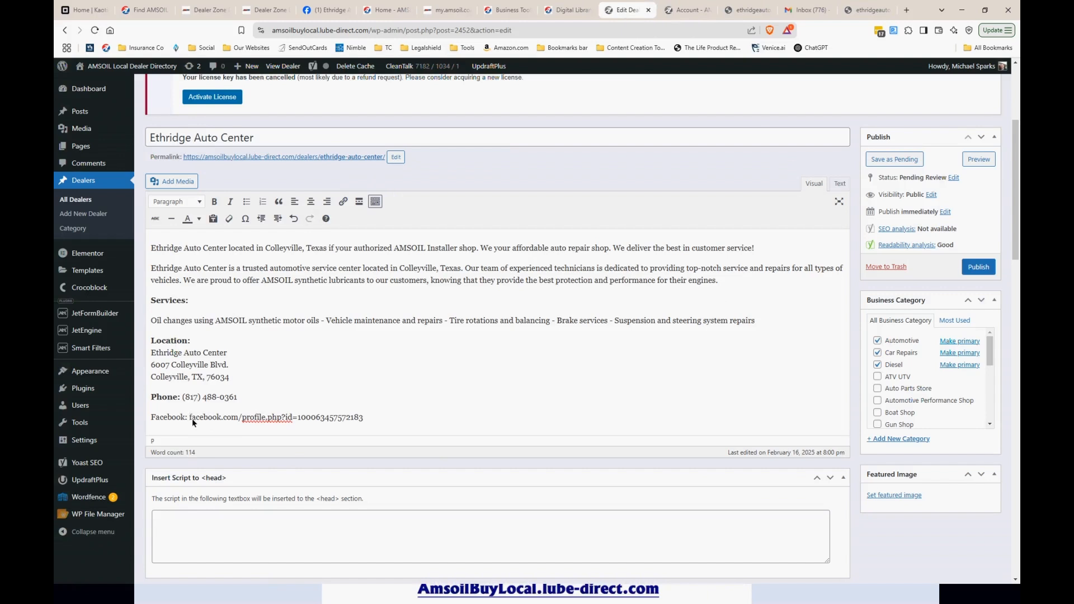
Step: Turn the Facebook address in the description into a hyperlink to that same address
left_click_drag(188, 417, 404, 429)
key("ctrl+c")
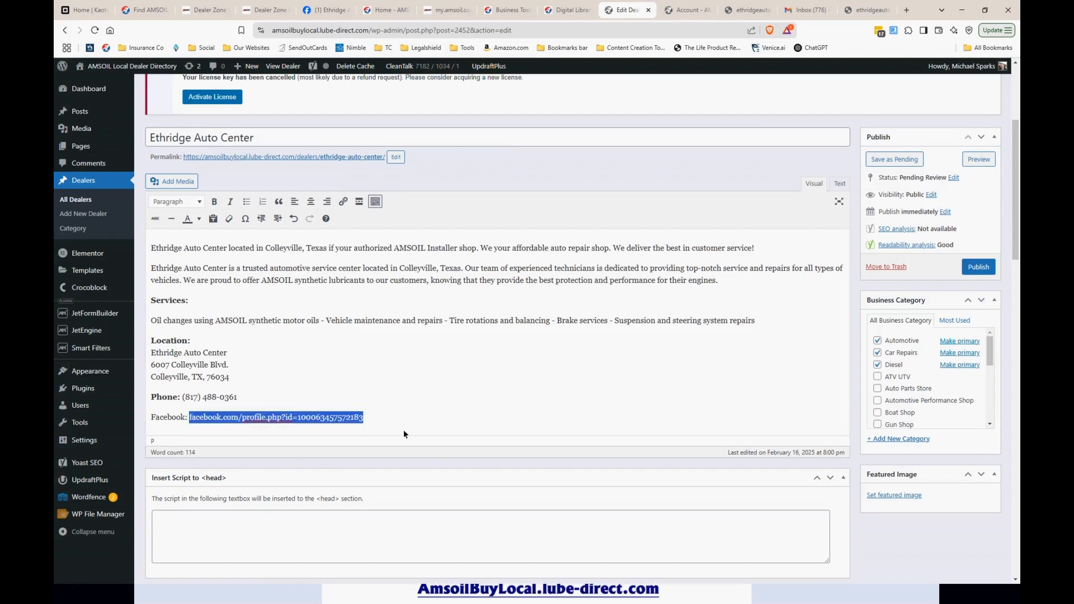
left_click(343, 201)
key("ctrl+v")
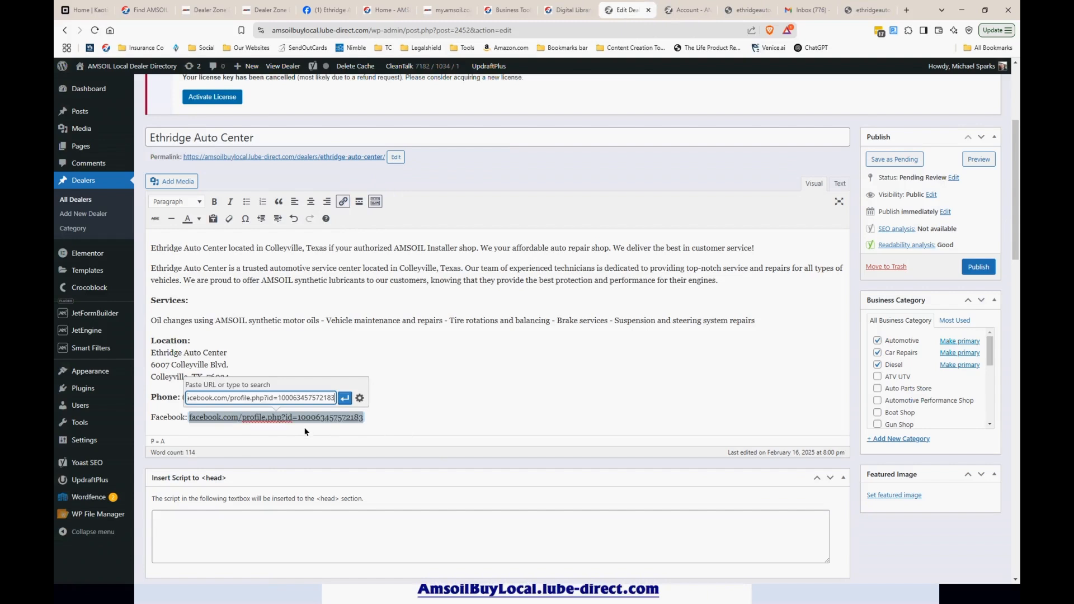
left_click(341, 399)
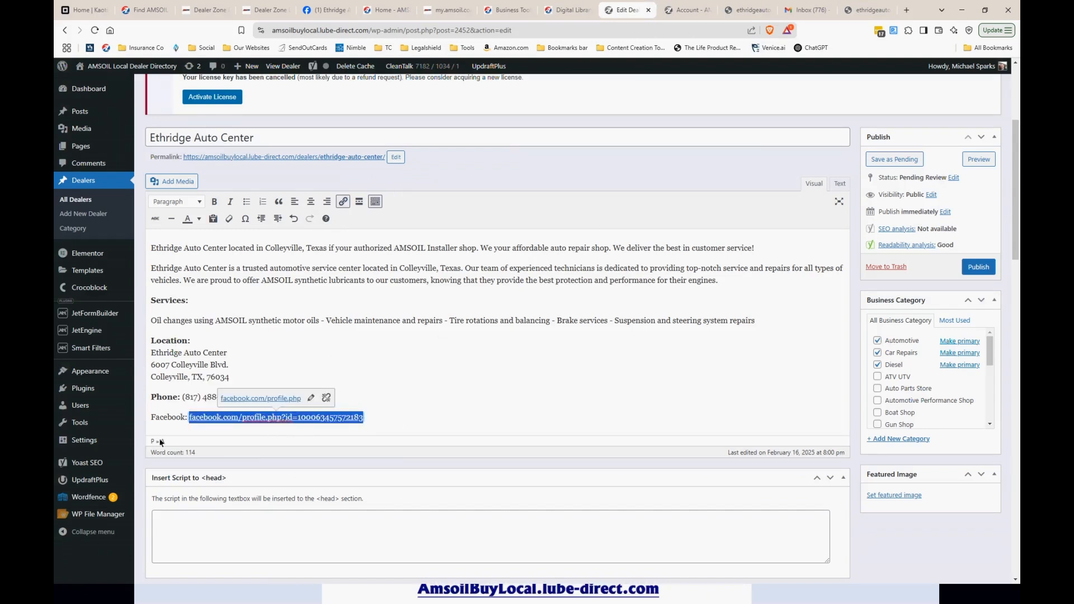
Step: Make the "Facebook:" label in the description bold
left_click(185, 420)
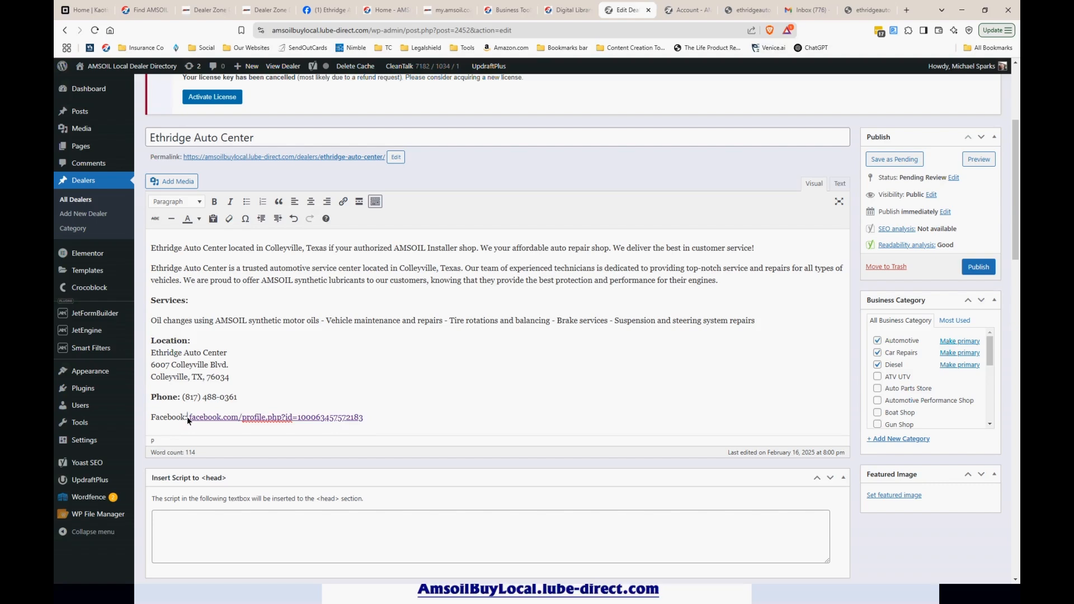
left_click_drag(188, 421, 144, 415)
left_click(215, 202)
left_click(547, 351)
Step: Check the entry's Yoast SEO section and contact settings, and publish the Ethridge Auto Center listing
scroll(560, 364, "down", 5)
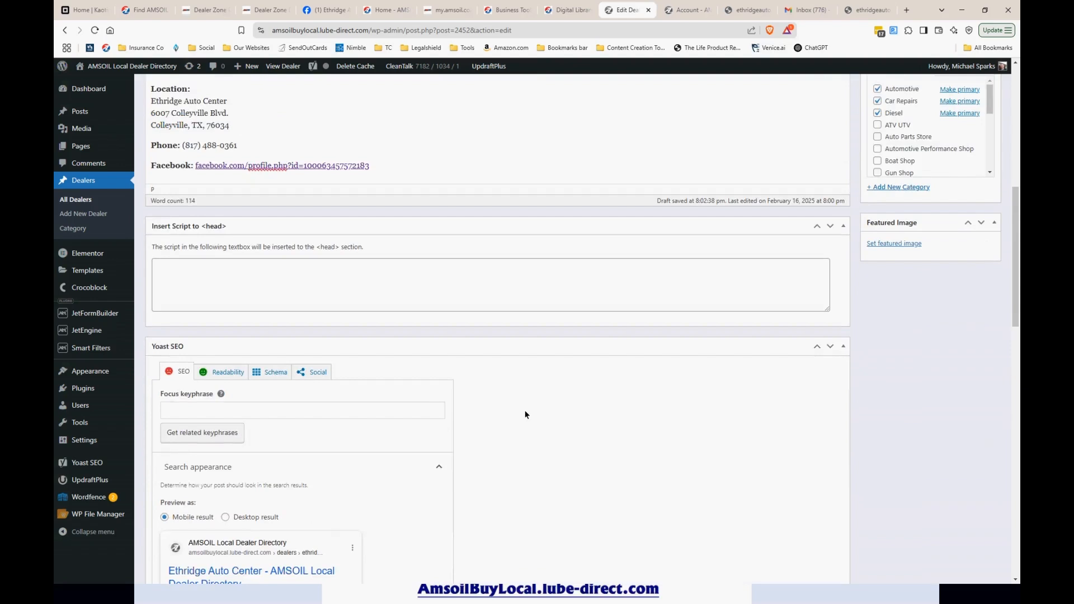
scroll(526, 414, "down", 5)
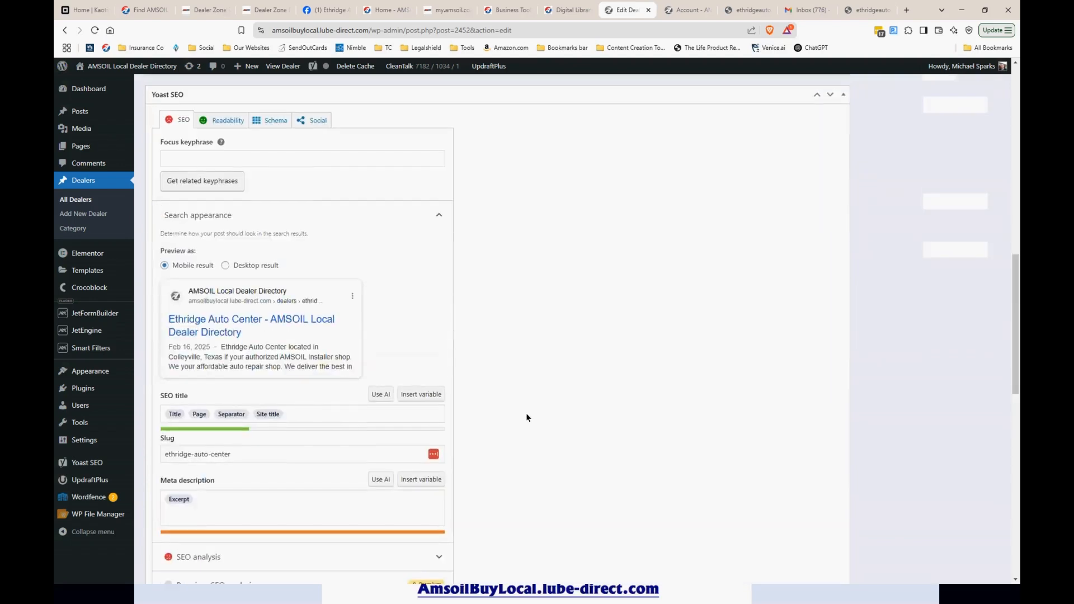
scroll(525, 414, "down", 4)
scroll(514, 442, "down", 4)
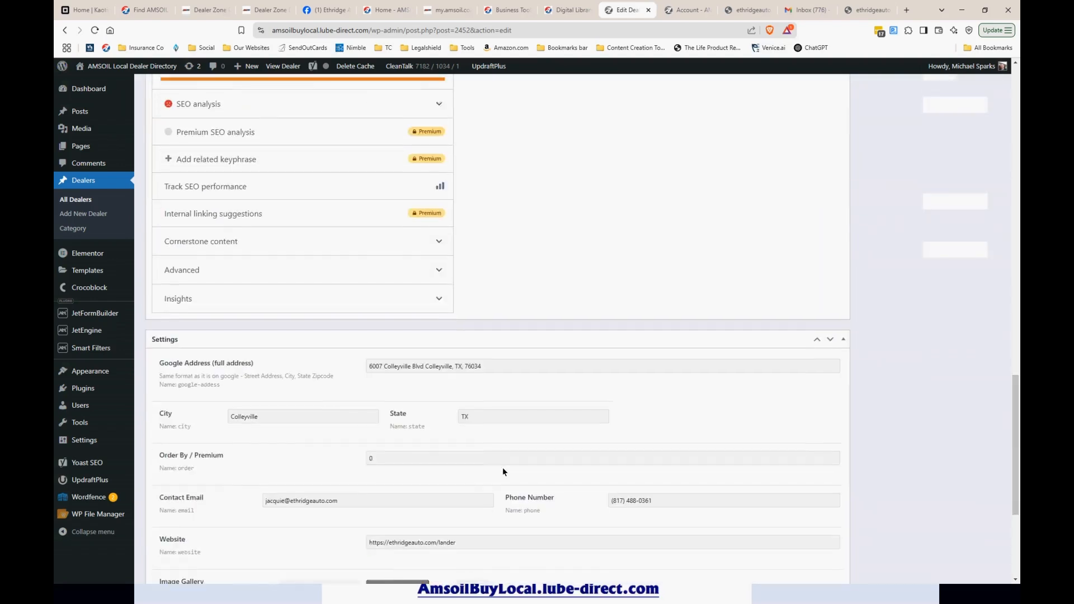
scroll(383, 446, "down", 5)
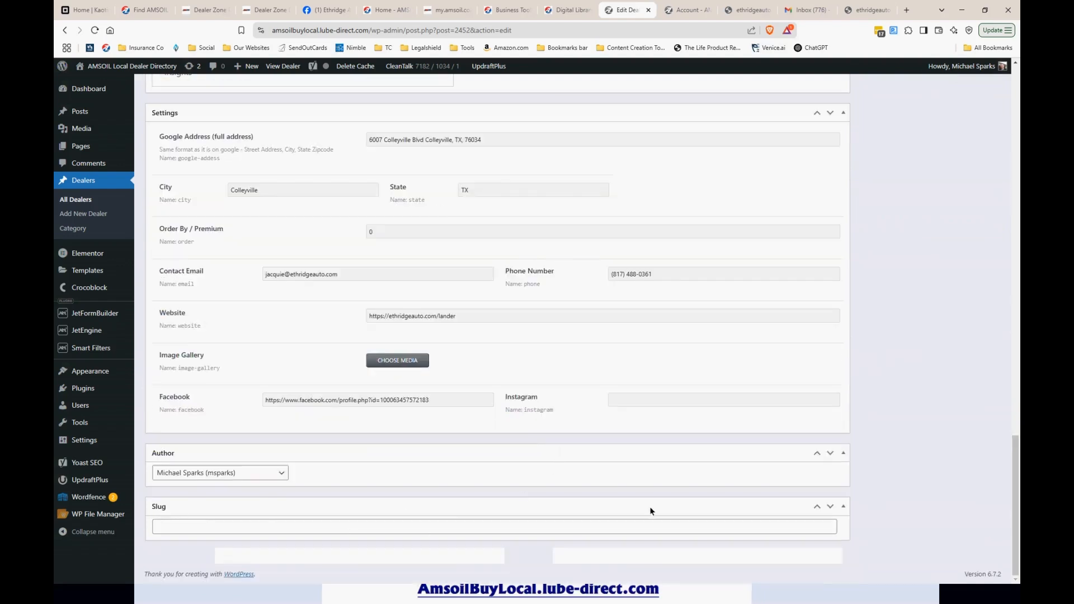
scroll(682, 460, "up", 15)
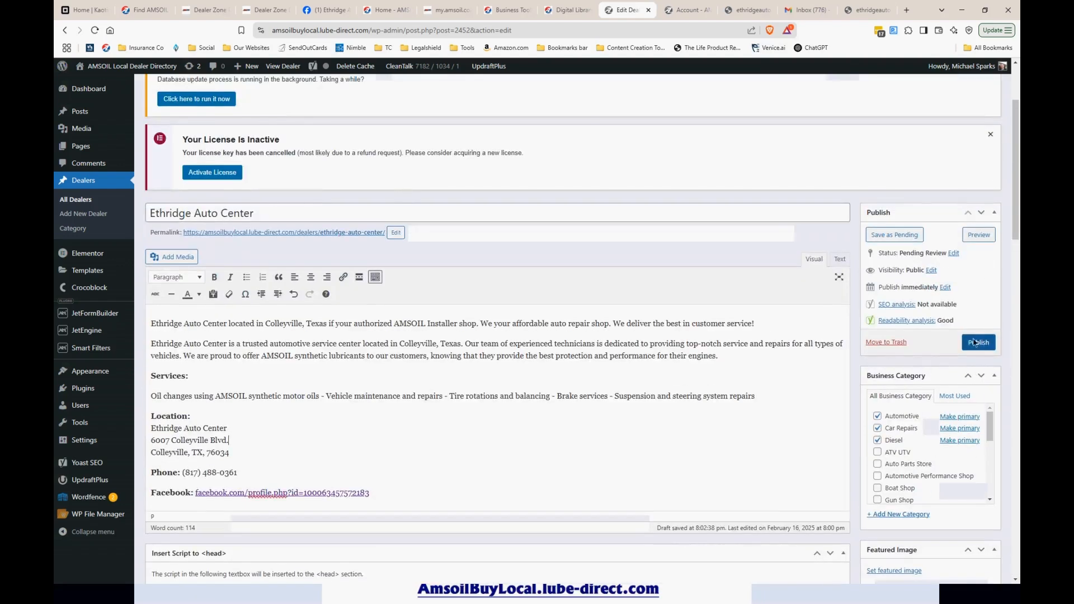
left_click(974, 342)
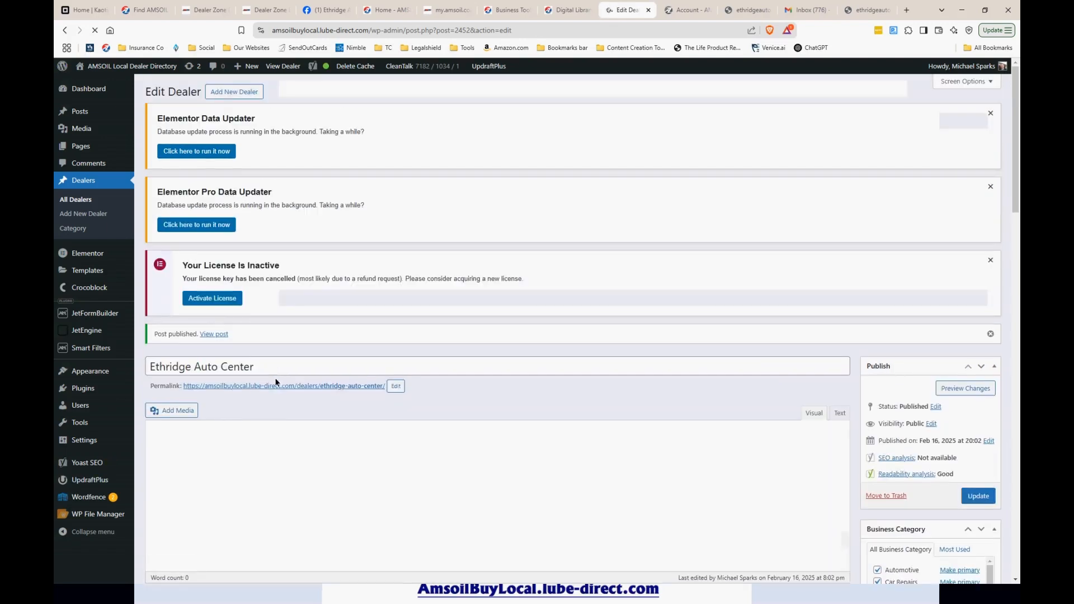
Step: Open the listing's permalink in a new tab and review its description, address, map, contact options and other local listings
right_click(277, 386)
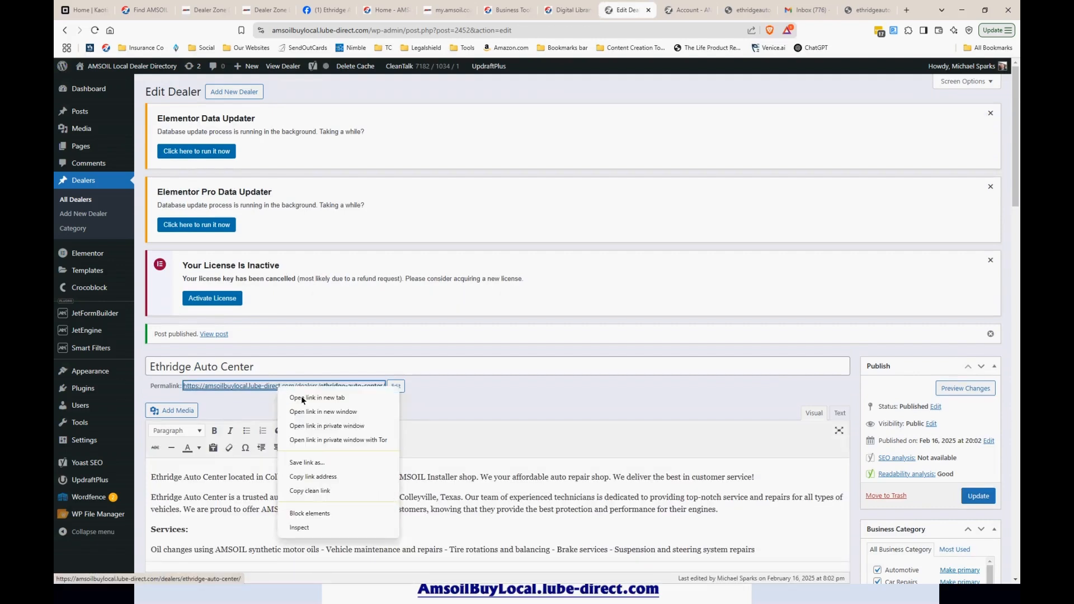
left_click(301, 395)
key("ctrl+Tab")
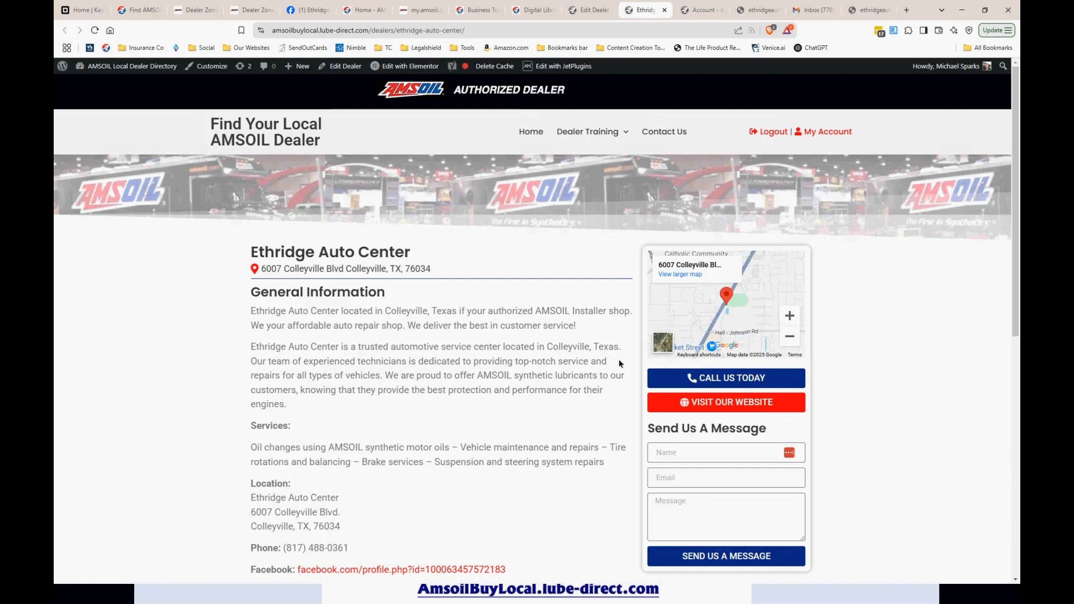
scroll(462, 354, "down", 3)
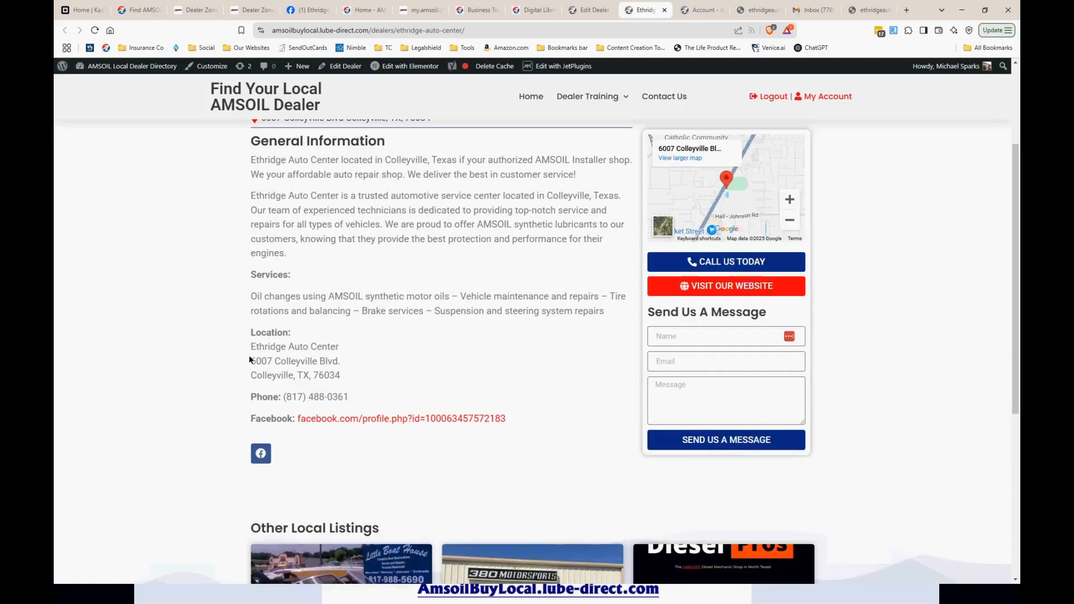
left_click_drag(250, 357, 374, 370)
left_click(448, 353)
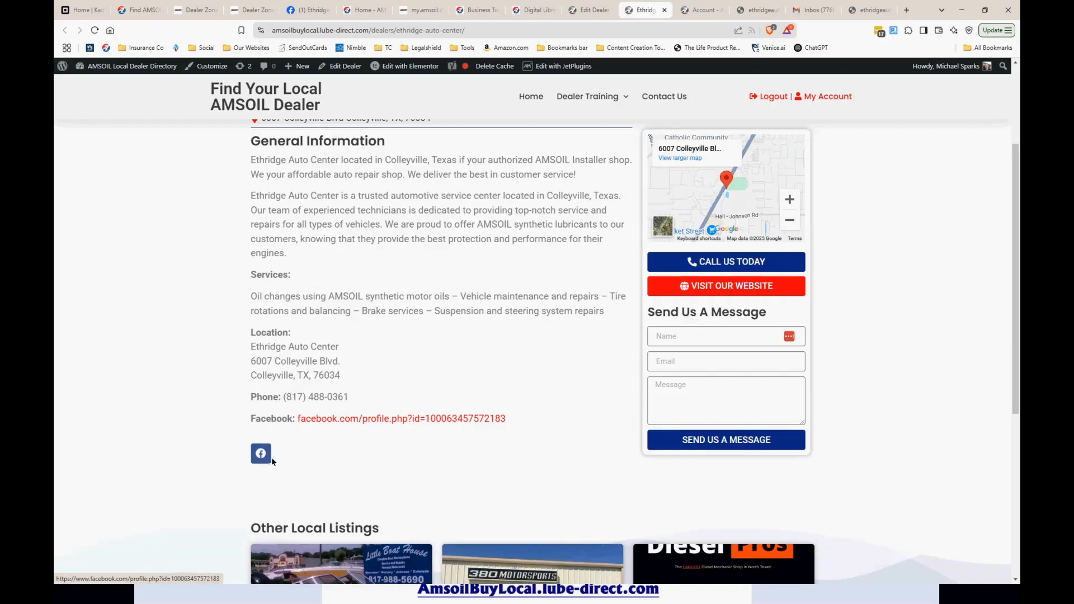
scroll(572, 391, "up", 2)
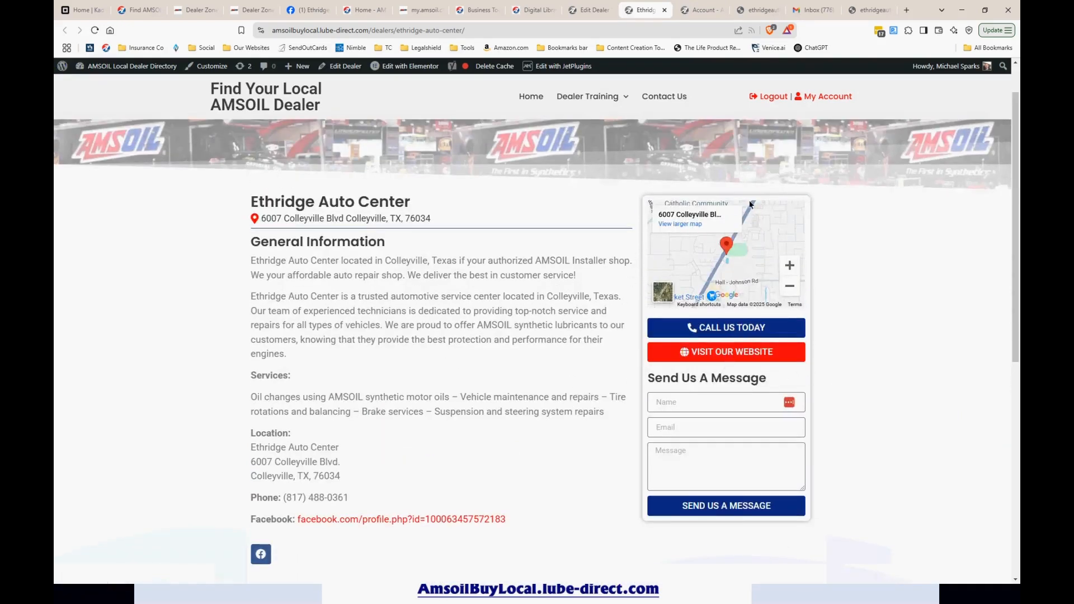
scroll(408, 376, "down", 5)
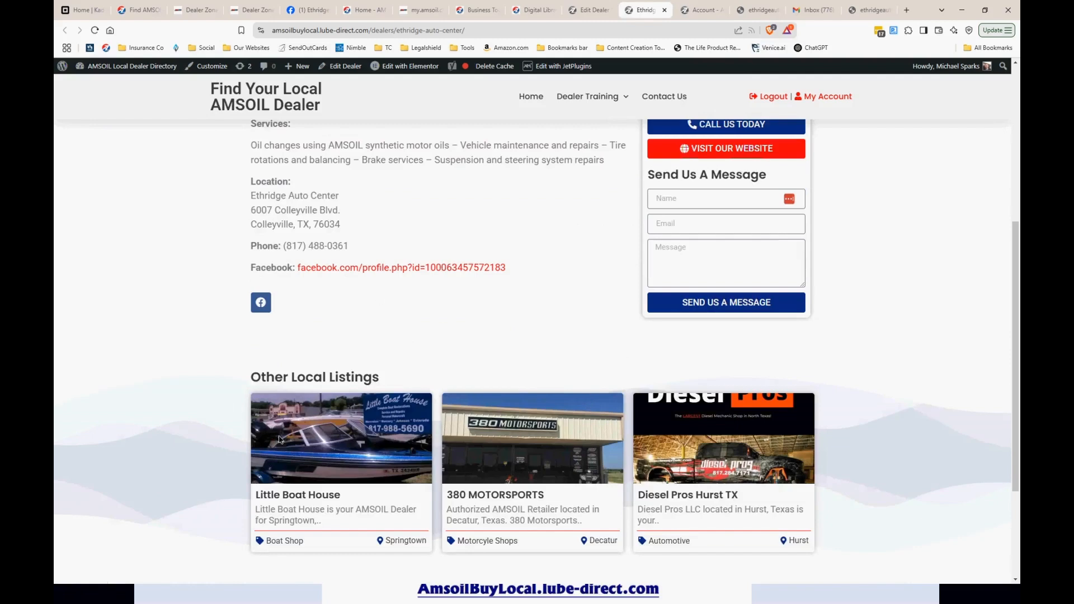
Step: Finish reviewing the live Ethridge Auto Center page, and close the listing, dealer editor and Installer Program Catalog tabs
scroll(380, 419, "down", 2)
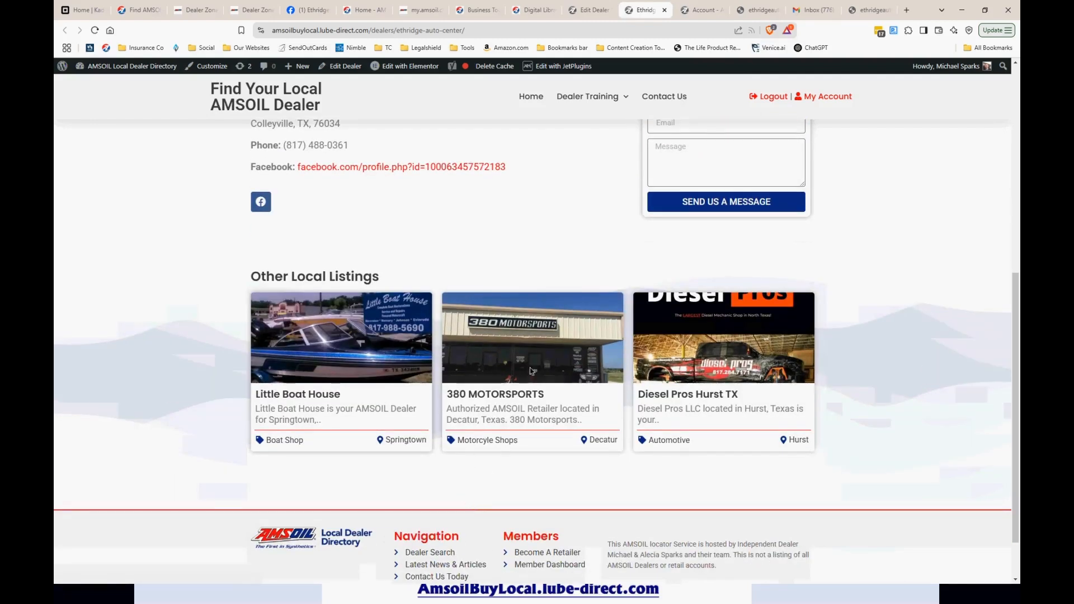
scroll(532, 371, "up", 7)
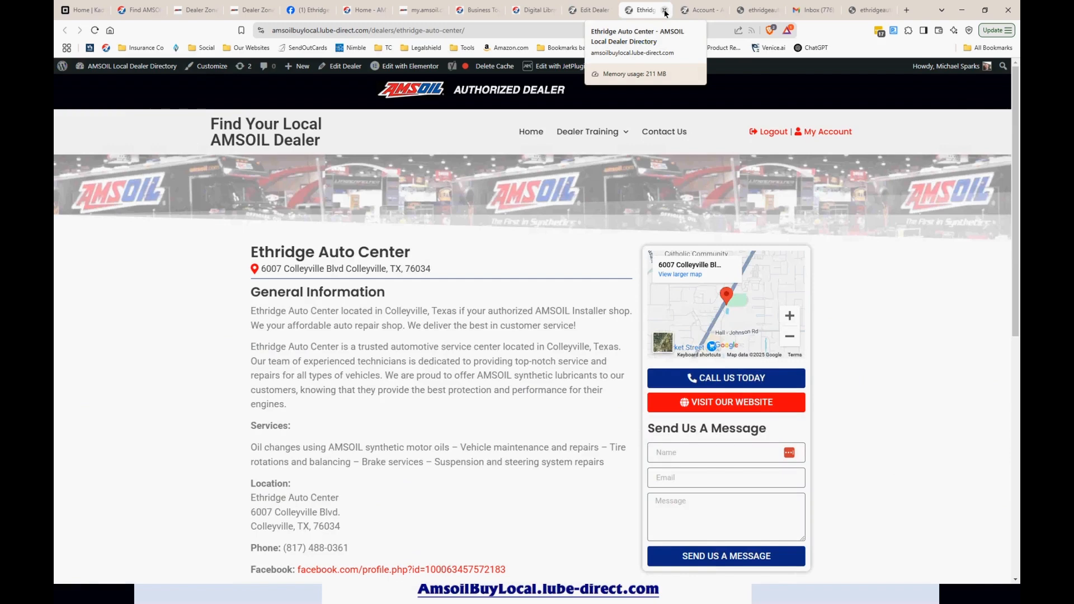
left_click(665, 12)
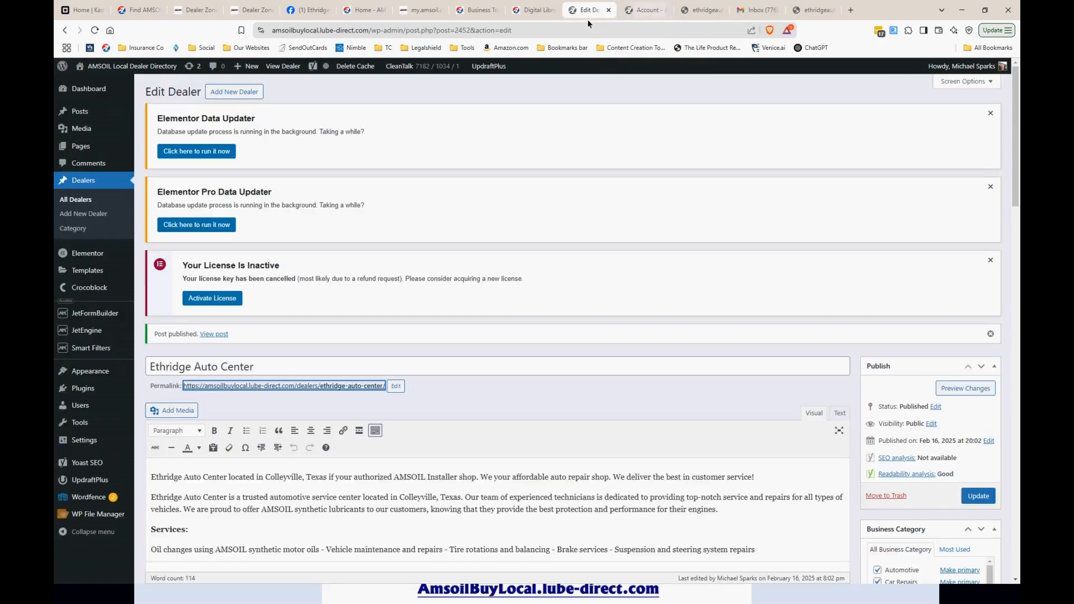
left_click(608, 10)
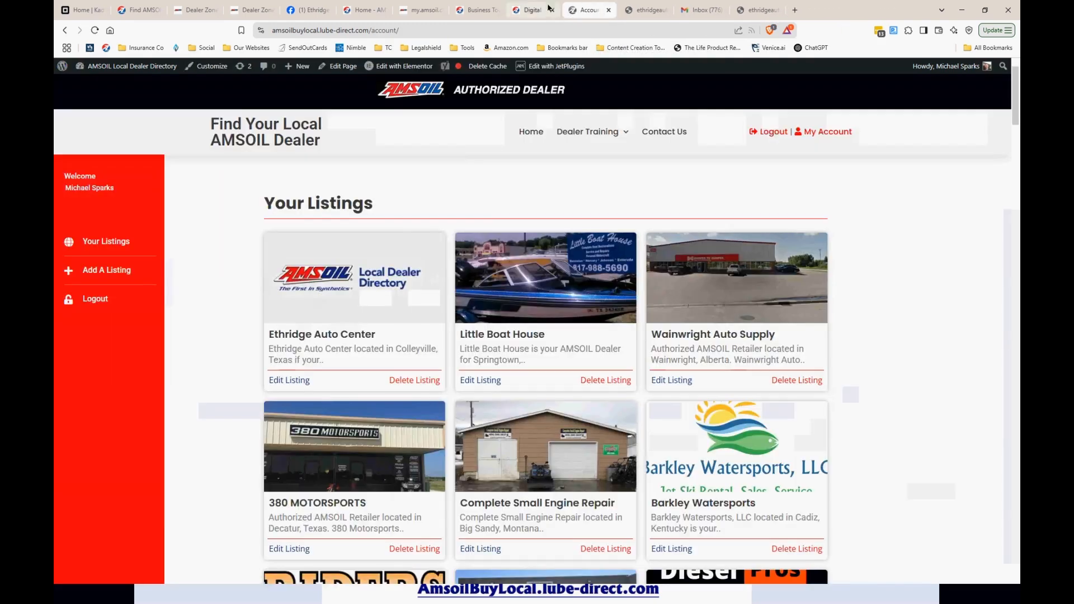
left_click(529, 13)
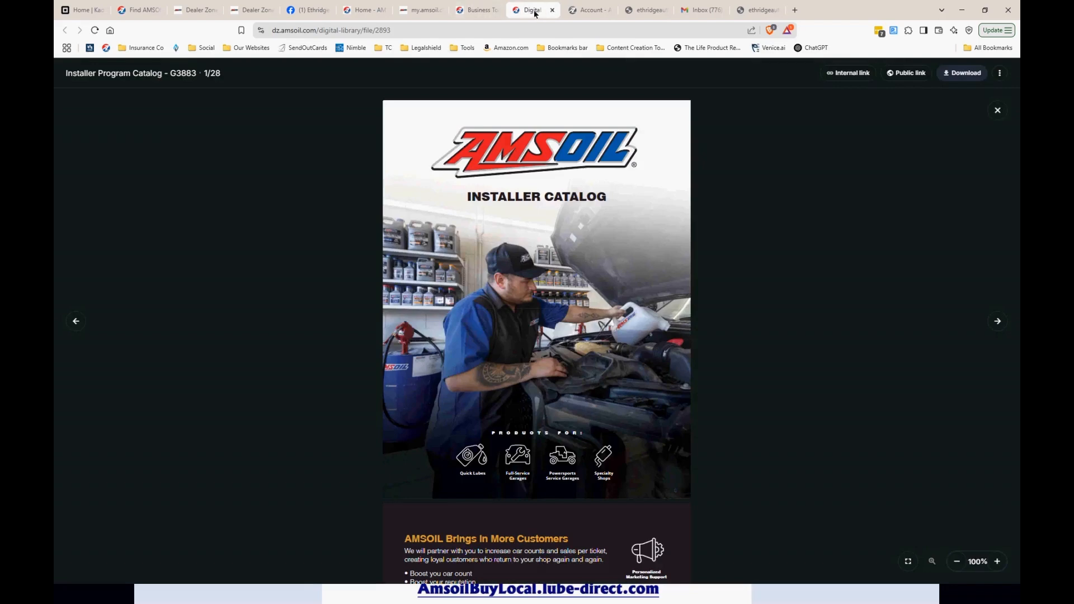
left_click(553, 11)
Step: Open the Dealer Reports from the Dealer Zone's Business Tools page, signing in to the AMSOIL account
left_click(473, 13)
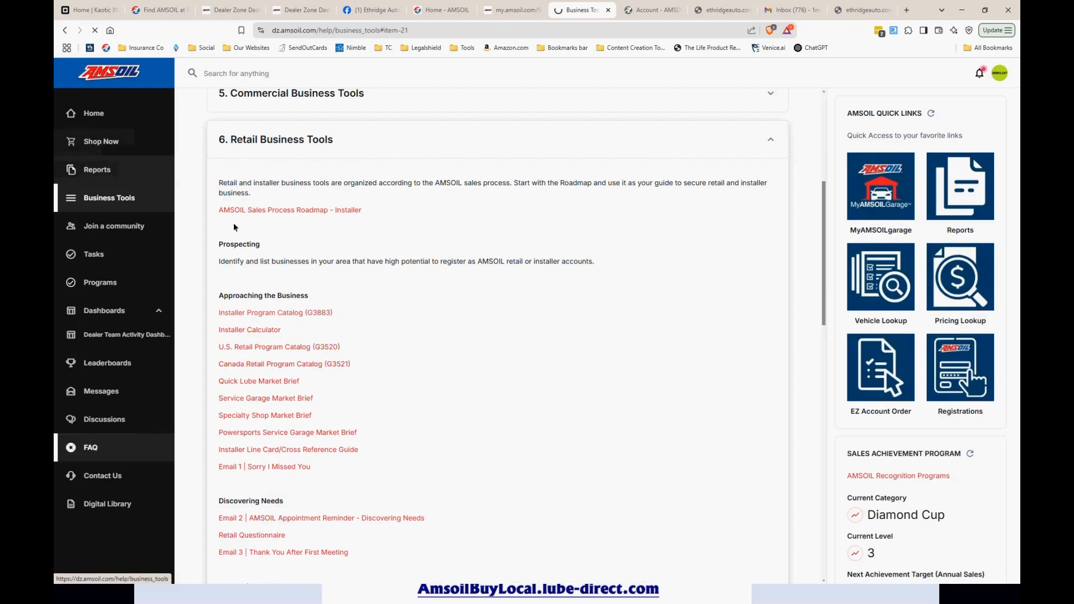
left_click(97, 170)
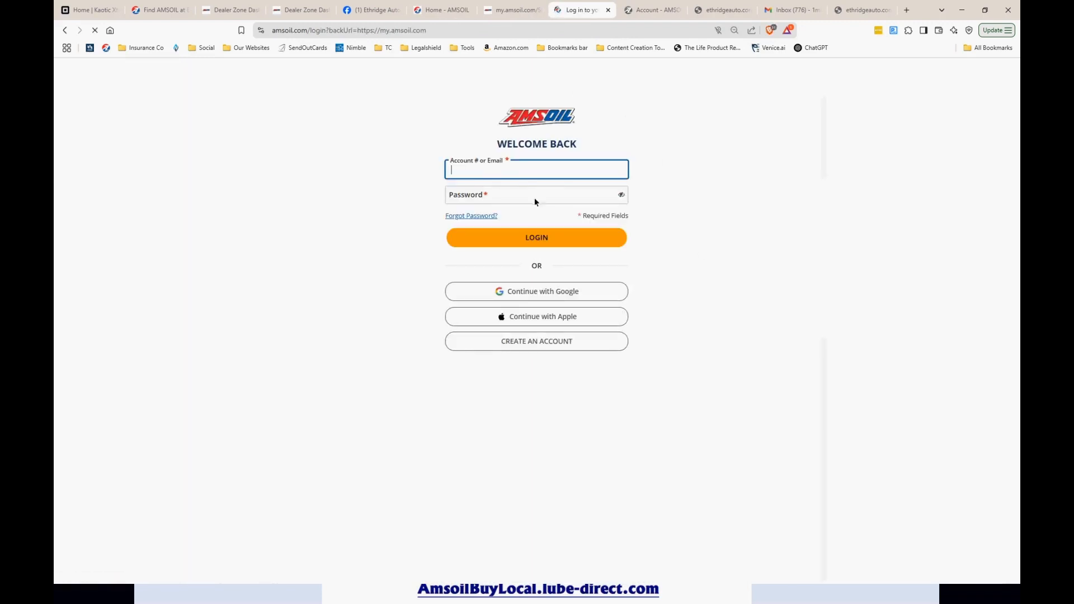
left_click(540, 234)
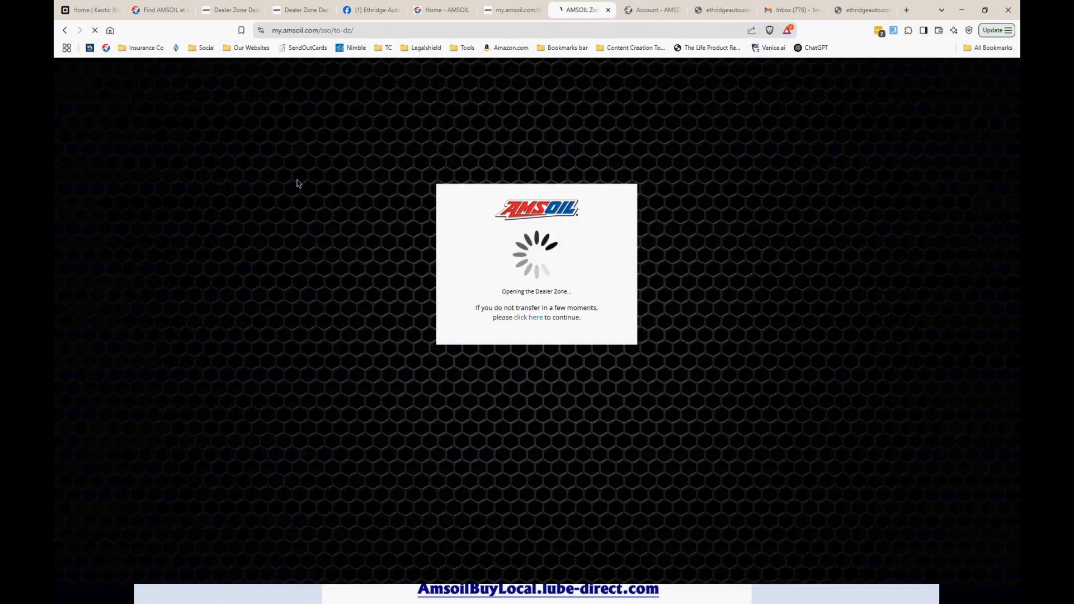
left_click(506, 12)
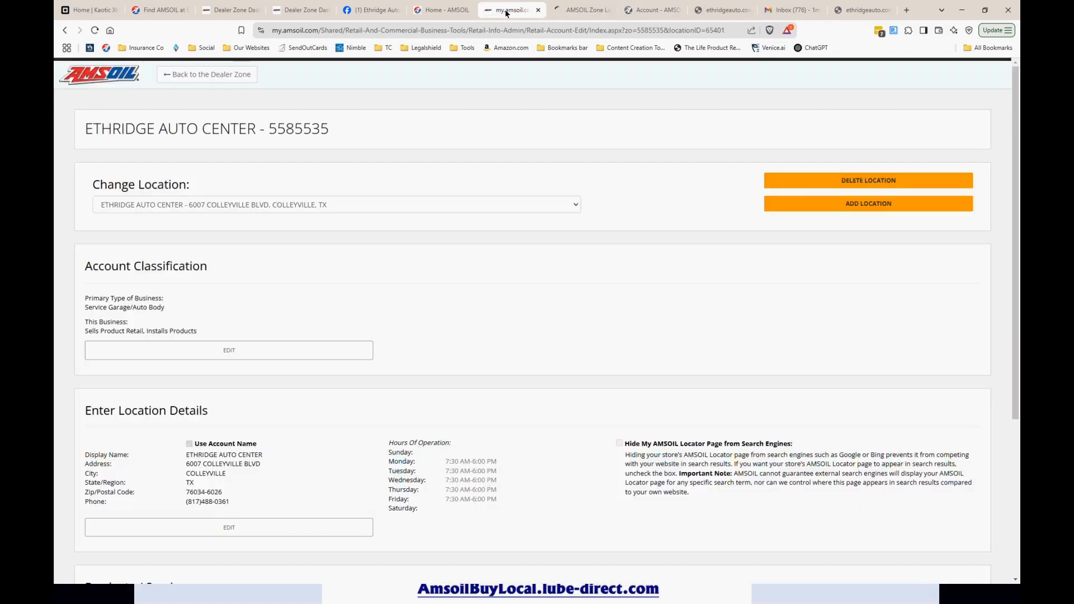
left_click(576, 10)
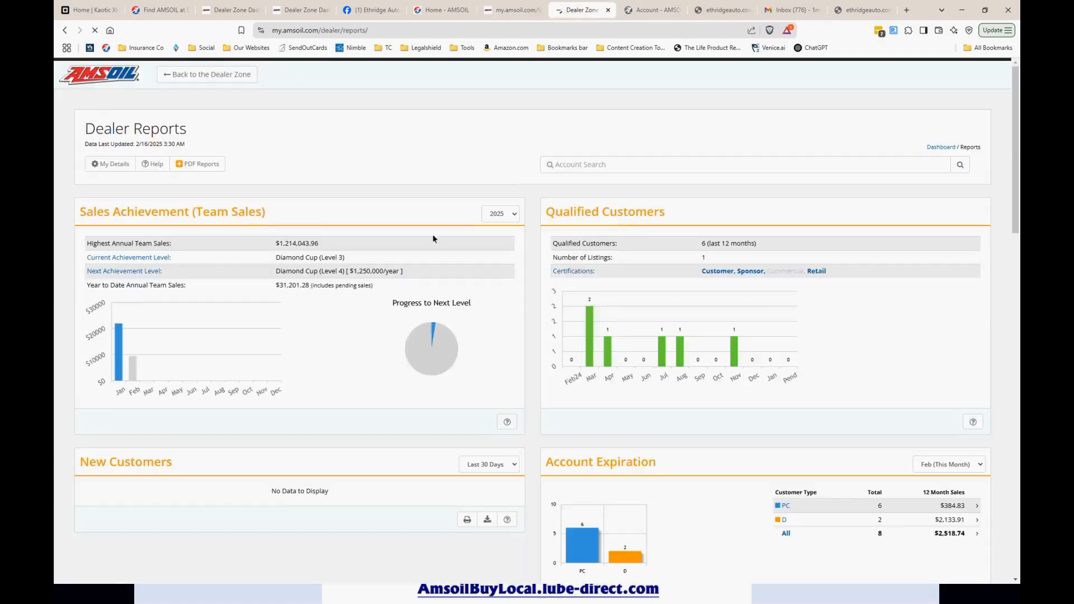
Step: List the active personal retail accounts (RA) at 50 per page, and open the Ethridge Auto Center account details
scroll(273, 312, "down", 6)
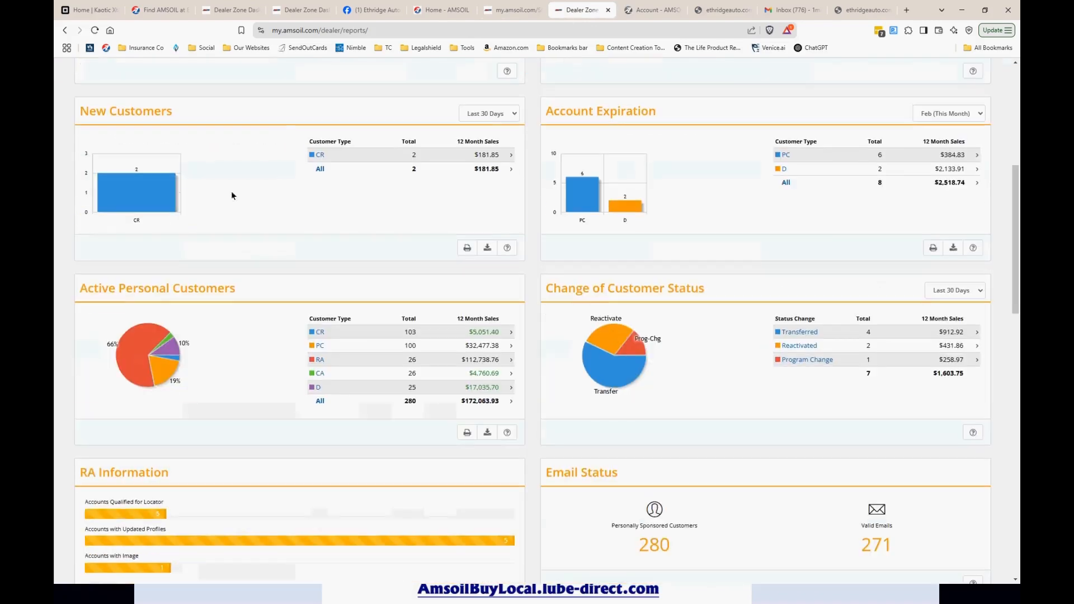
left_click(319, 358)
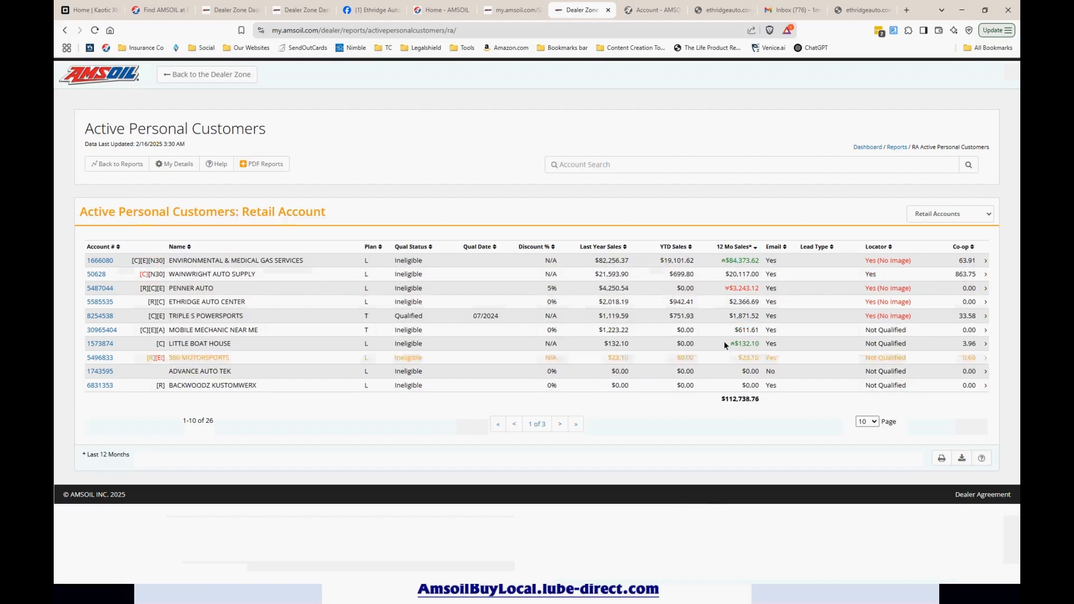
left_click(871, 425)
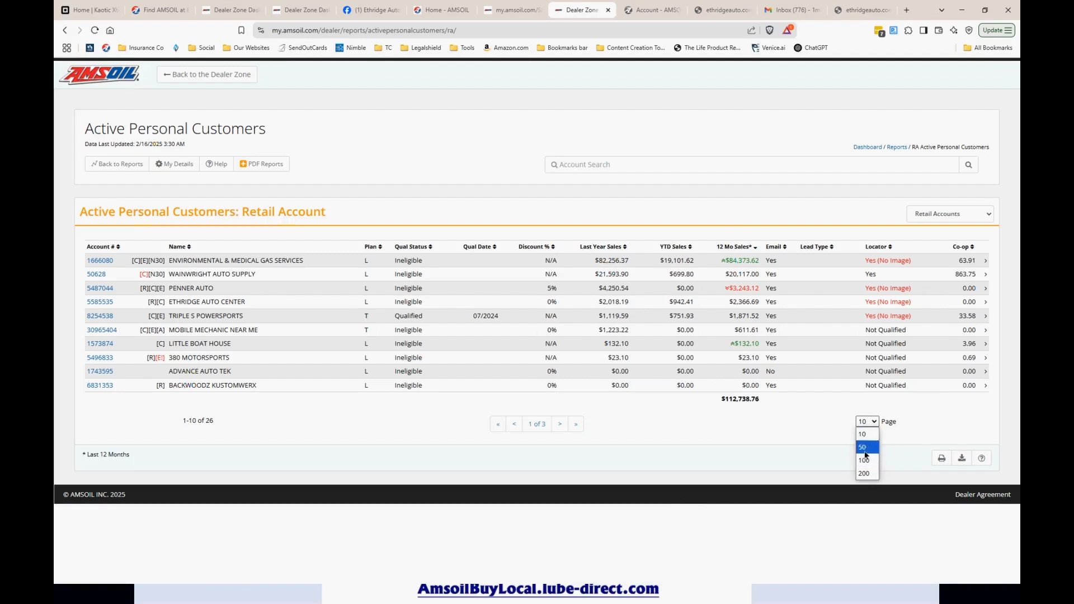
left_click(863, 447)
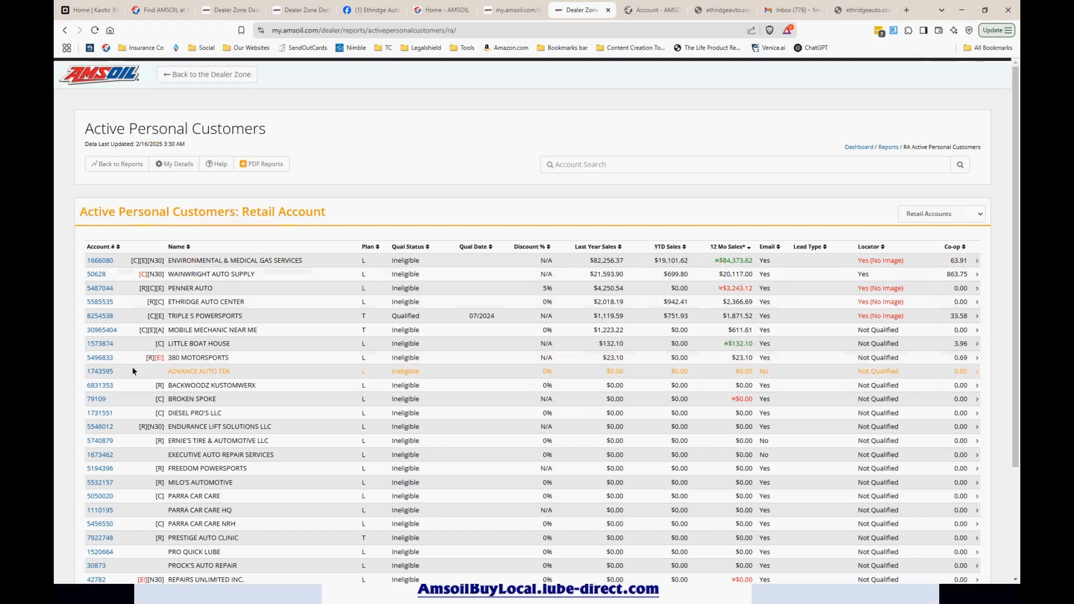
left_click(98, 302)
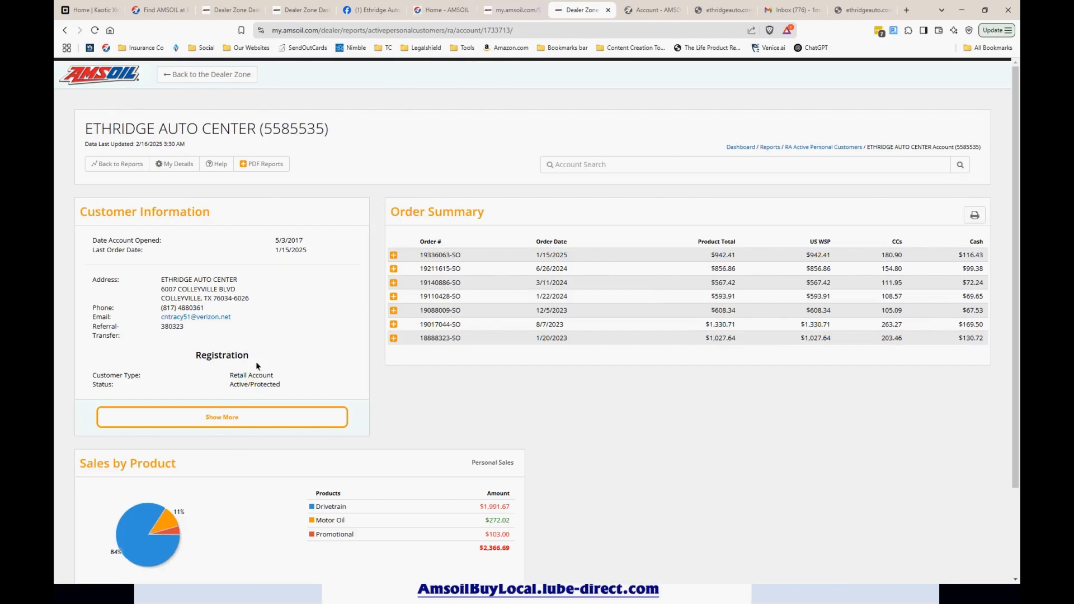
Step: Switch to the directory's account page and look through the existing business listings under Your Listings
left_click(650, 10)
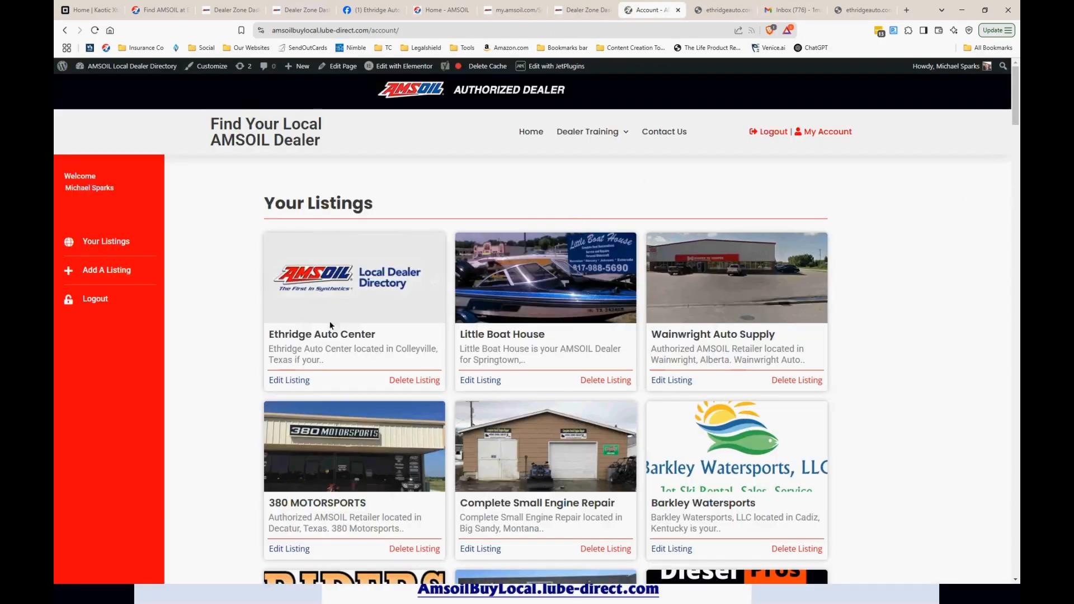
scroll(592, 323, "down", 9)
scroll(592, 323, "down", 20)
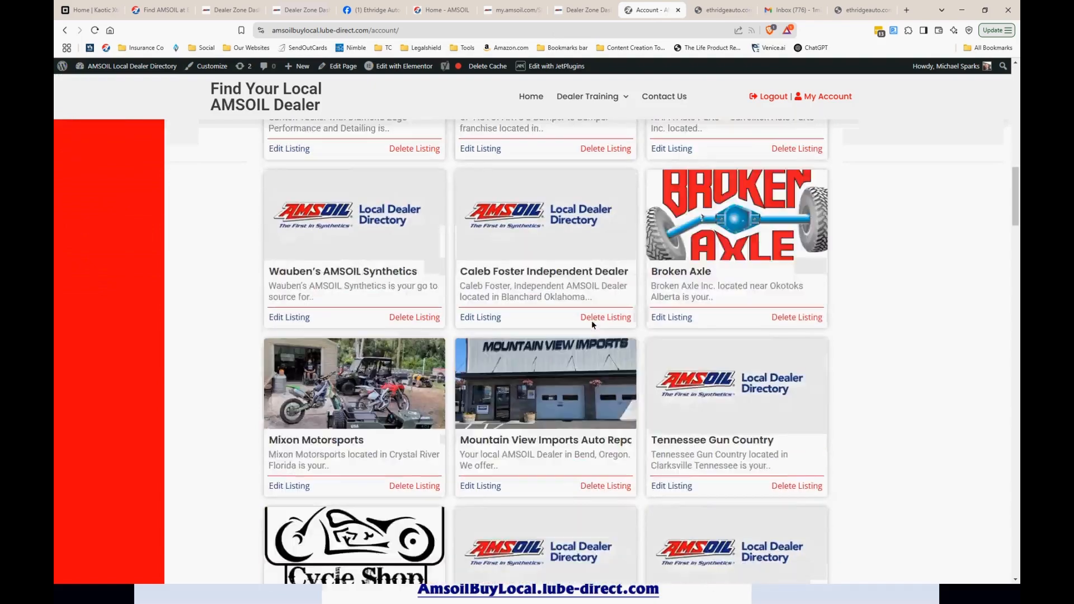
scroll(593, 314, "down", 6)
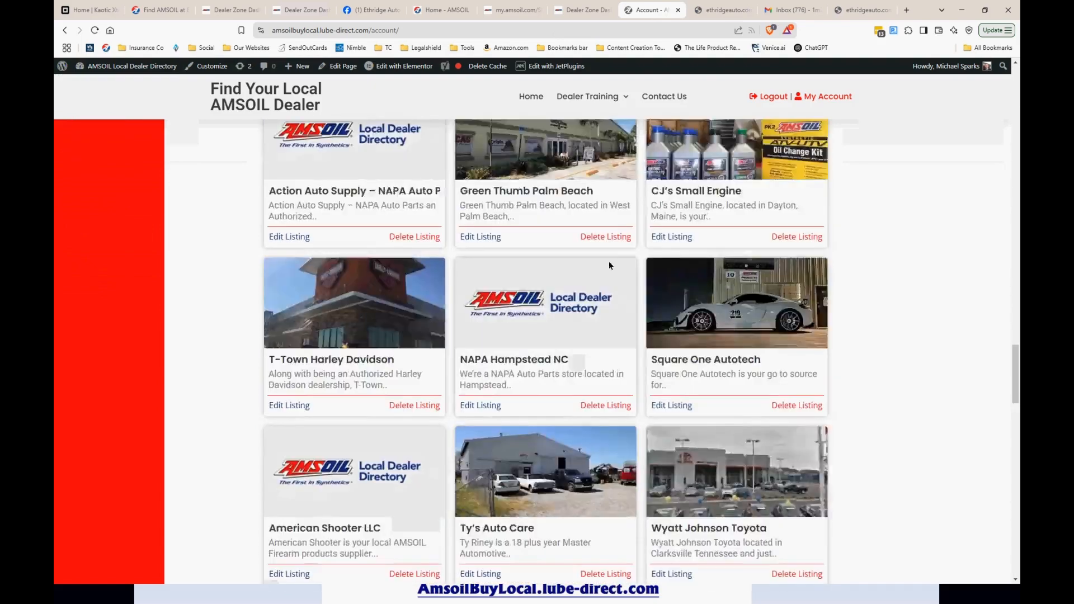
scroll(609, 261, "up", 9)
Step: Revisit the Ethridge Auto Center account report, and close the blank ethridgeauto.com/lander tab after the mail inbox
left_click(579, 11)
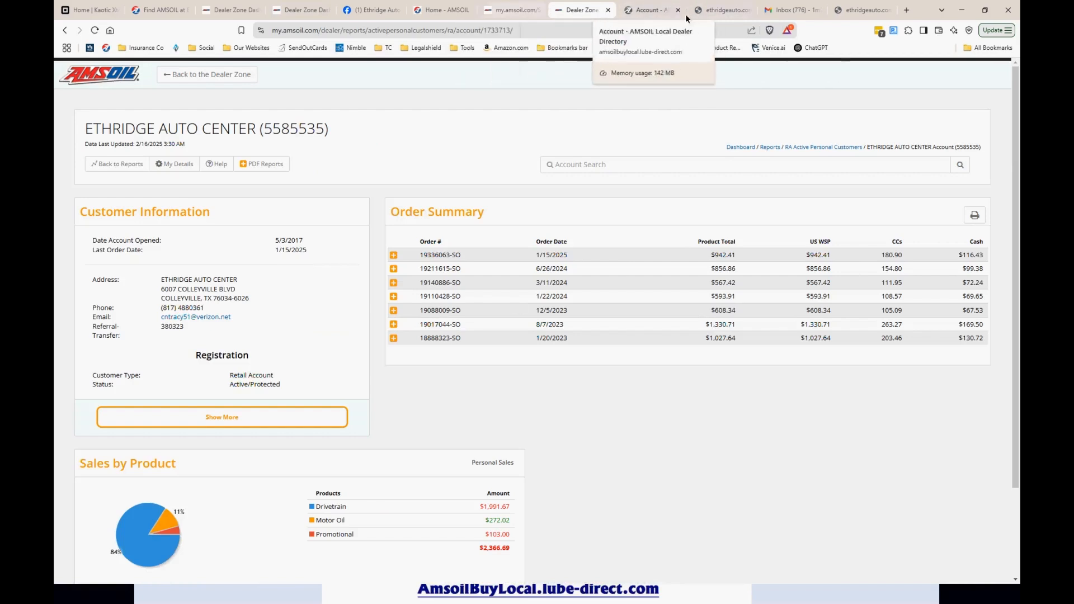
left_click(853, 10)
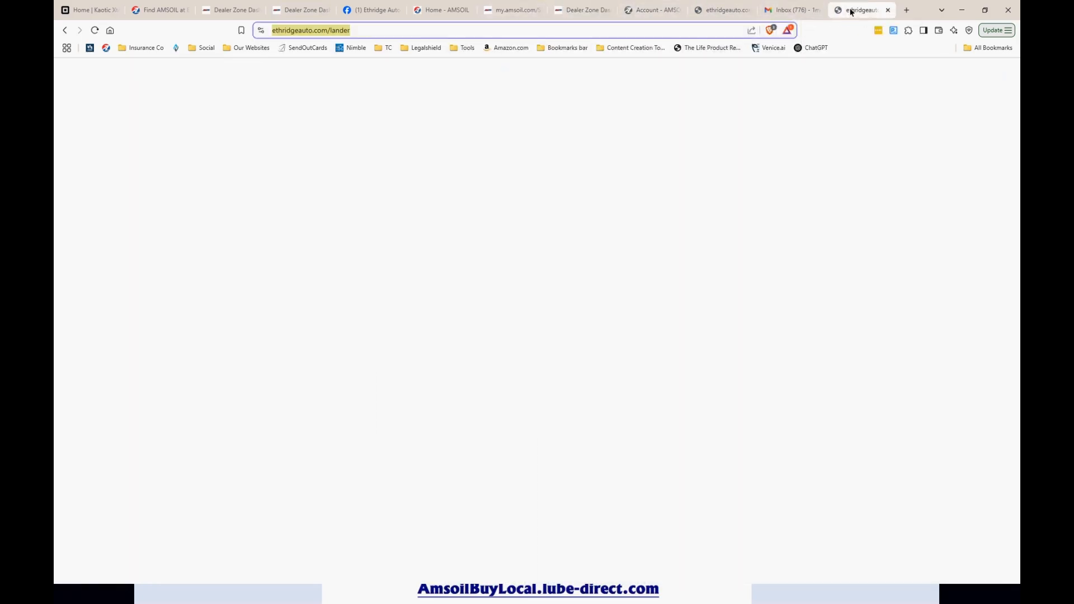
left_click(888, 11)
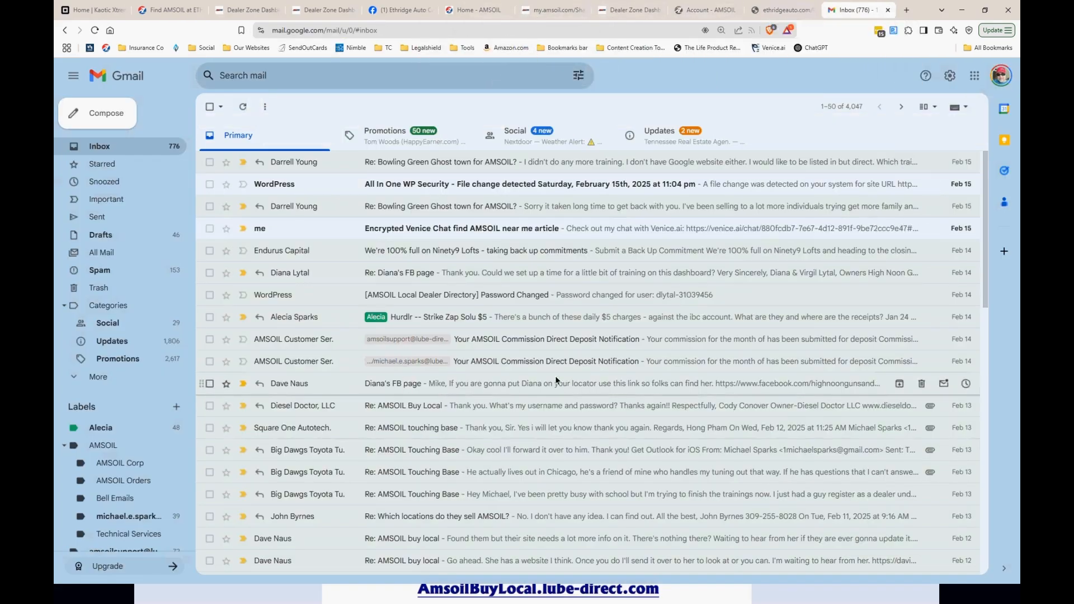
Step: Switch to the presentation slide show and advance through "Important Items" to the "Do I need to stock products?" slide
left_click(728, 597)
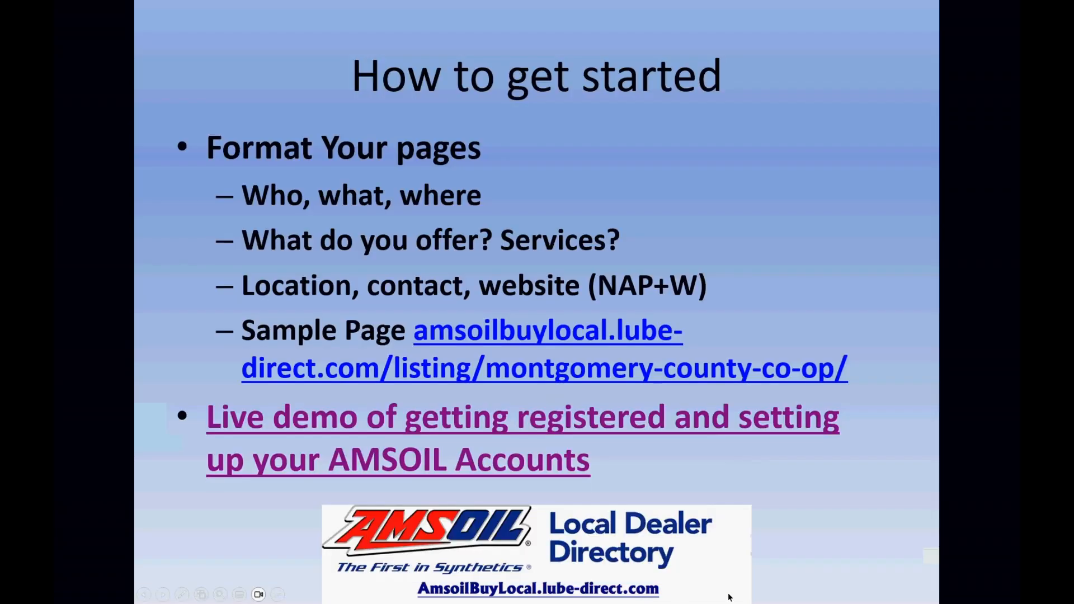
left_click(655, 429)
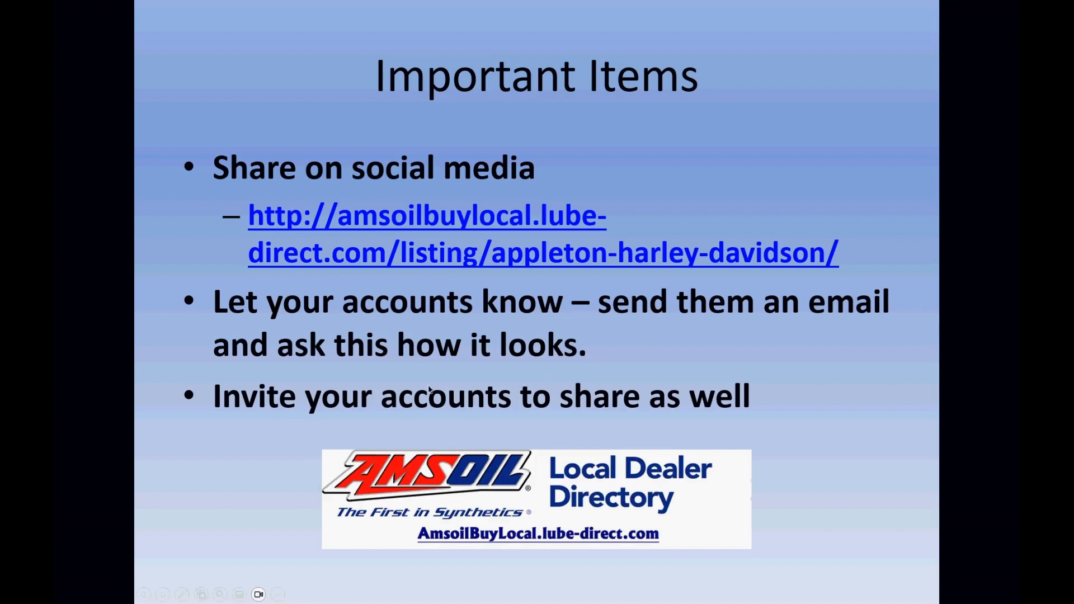
left_click(511, 348)
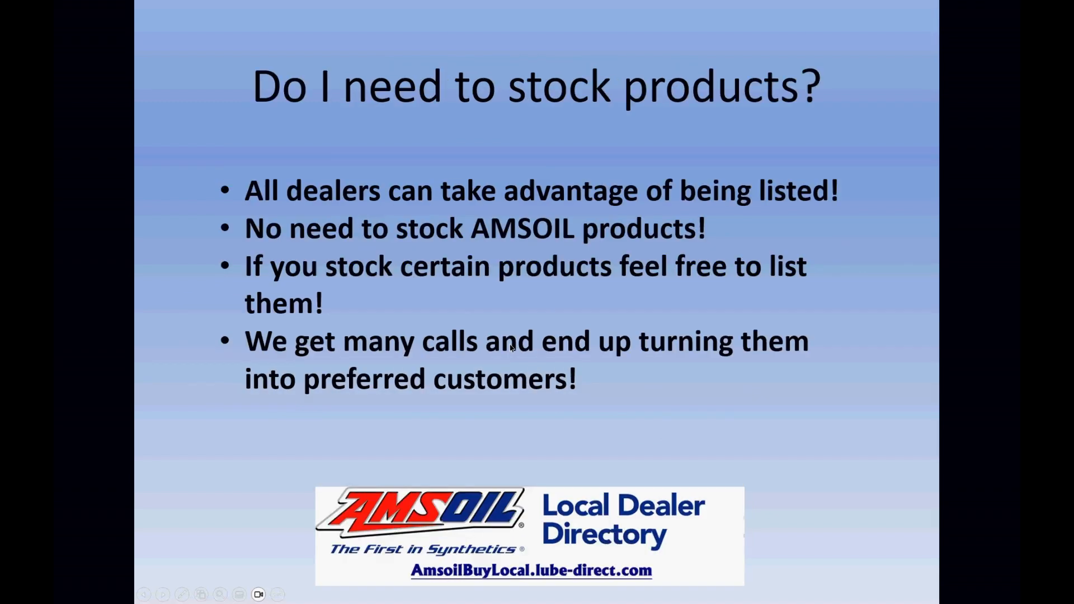